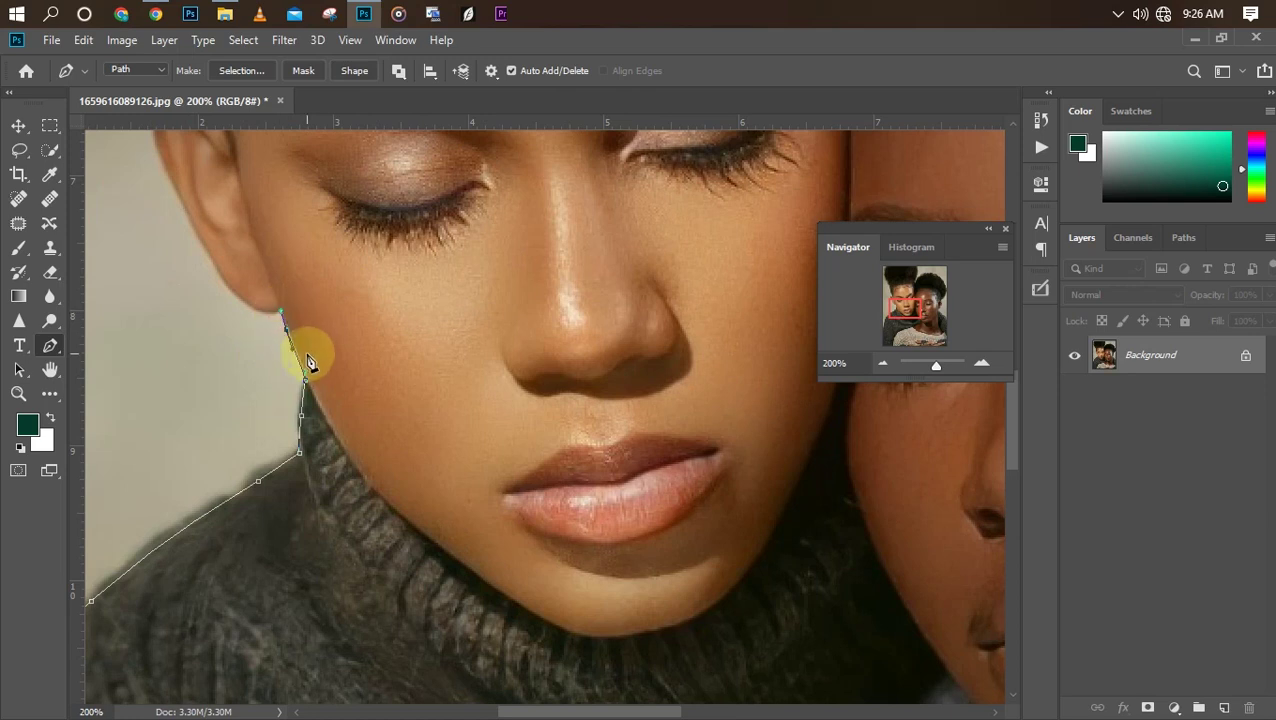
Trace the pen path around the ear of the woman with lighter skin and up to her hair
left_click_drag(877, 315, 889, 300)
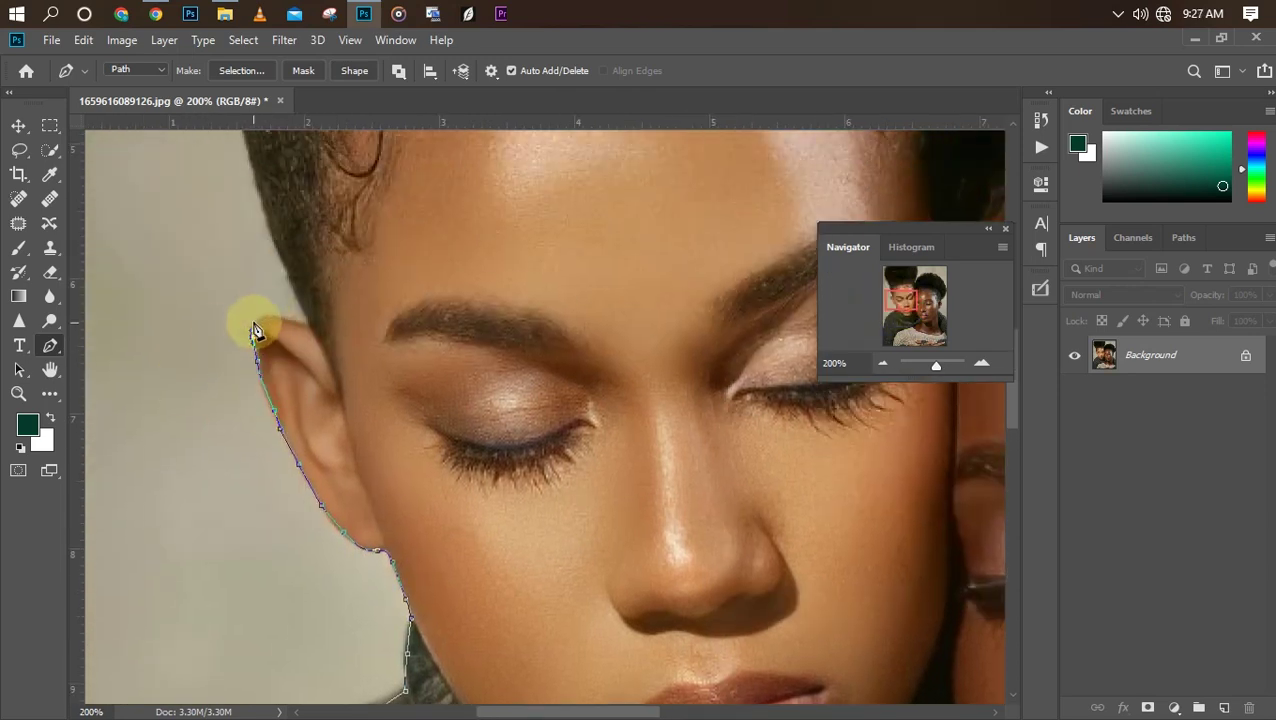
left_click_drag(270, 219, 266, 217)
left_click_drag(894, 298, 896, 287)
left_click_drag(239, 449, 236, 415)
left_click(233, 367)
Continue the pen path around the same woman's high hair bun and down toward the other woman's hair
key("ctrl+minus")
key("ctrl+minus")
left_click(409, 352)
left_click_drag(387, 260, 389, 238)
left_click(402, 221)
left_click(488, 190)
mouse_move(510, 187)
left_mouse_down()
mouse_move(635, 187)
mouse_move(679, 201)
left_mouse_up()
left_click(686, 213)
left_click_drag(698, 229, 708, 248)
left_click_drag(694, 298, 687, 336)
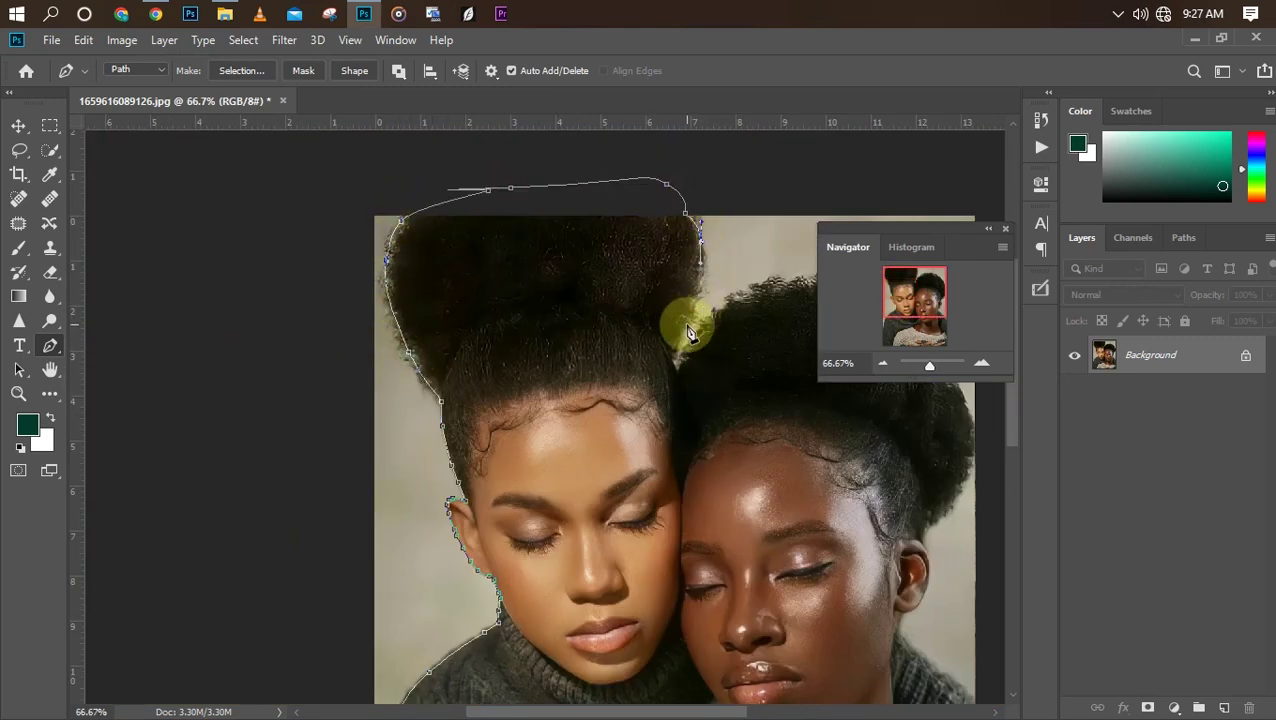
Extend the pen path along the outline of the second woman's hair down to her ear
left_click(677, 368)
left_click_drag(736, 294, 754, 294)
scroll(638, 392, "right", 3)
mouse_move(802, 330)
left_mouse_down()
mouse_move(815, 344)
mouse_move(764, 299)
left_mouse_up()
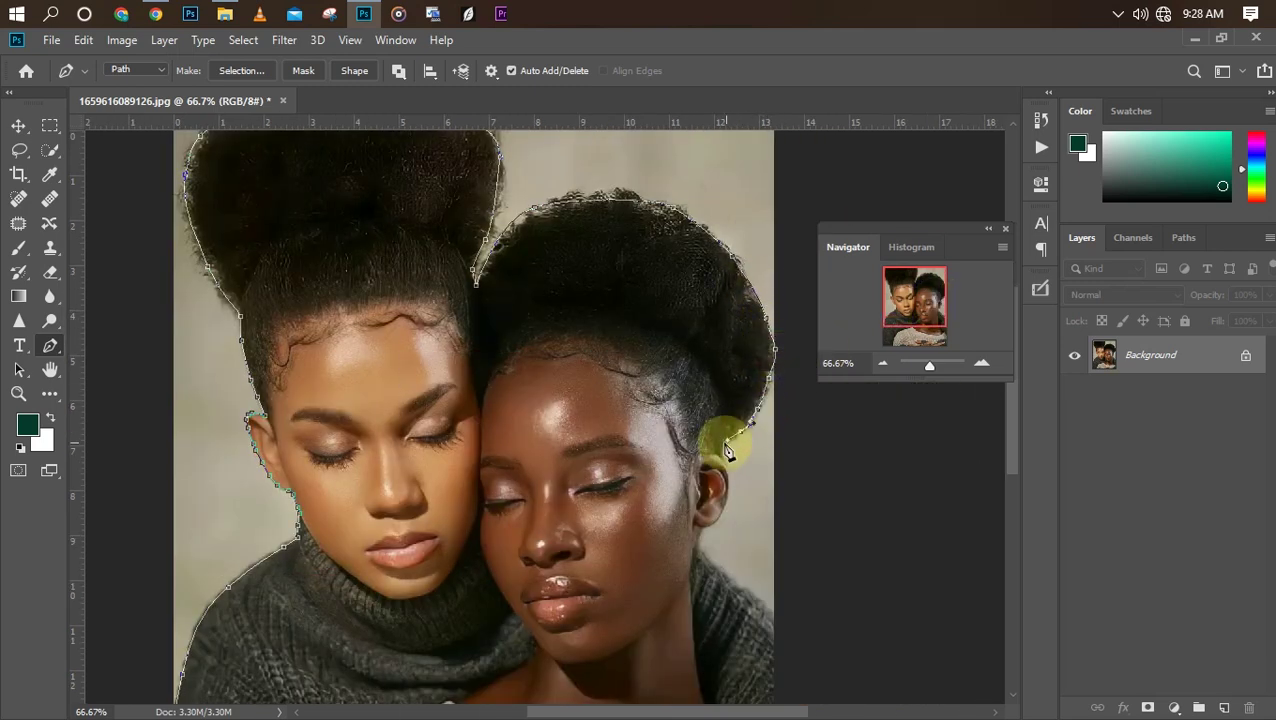
Trace the second woman's ear and the shoulder, and close the pen path around the bottom of the photo
key("ctrl+plus")
left_click_drag(805, 647, 829, 658)
key("ctrl+minus")
key("ctrl+minus")
left_click_drag(767, 499, 788, 518)
key("ctrl+minus")
key("ctrl+minus")
left_click(784, 553)
left_click(612, 596)
left_click(366, 582)
left_click(433, 505)
Convert the path to a selection, copy the two women to a new layer, and hide the Background layer
left_click(241, 71)
key("Return")
key("ctrl+j")
left_click(1074, 394)
key("ctrl+plus")
key("ctrl+plus")
Duplicate the cutout layer and set the copy's blend mode to Linear Light
key("ctrl+j")
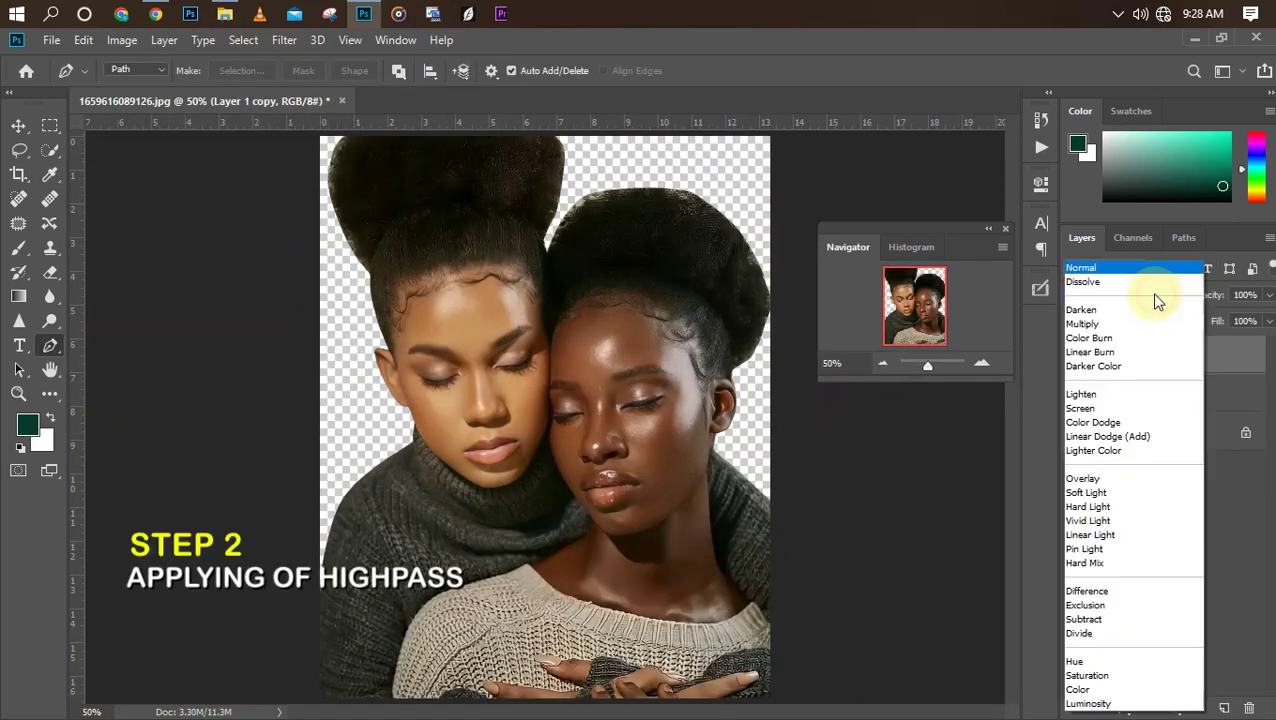
left_click(1157, 297)
left_click(1115, 537)
Apply the High Pass filter to Layer 1 copy with a radius below 10 pixels, checking the sharpening on the image
left_click(284, 40)
mouse_move(480, 413)
left_click(550, 428)
key("ctrl+minus")
key("ctrl+minus")
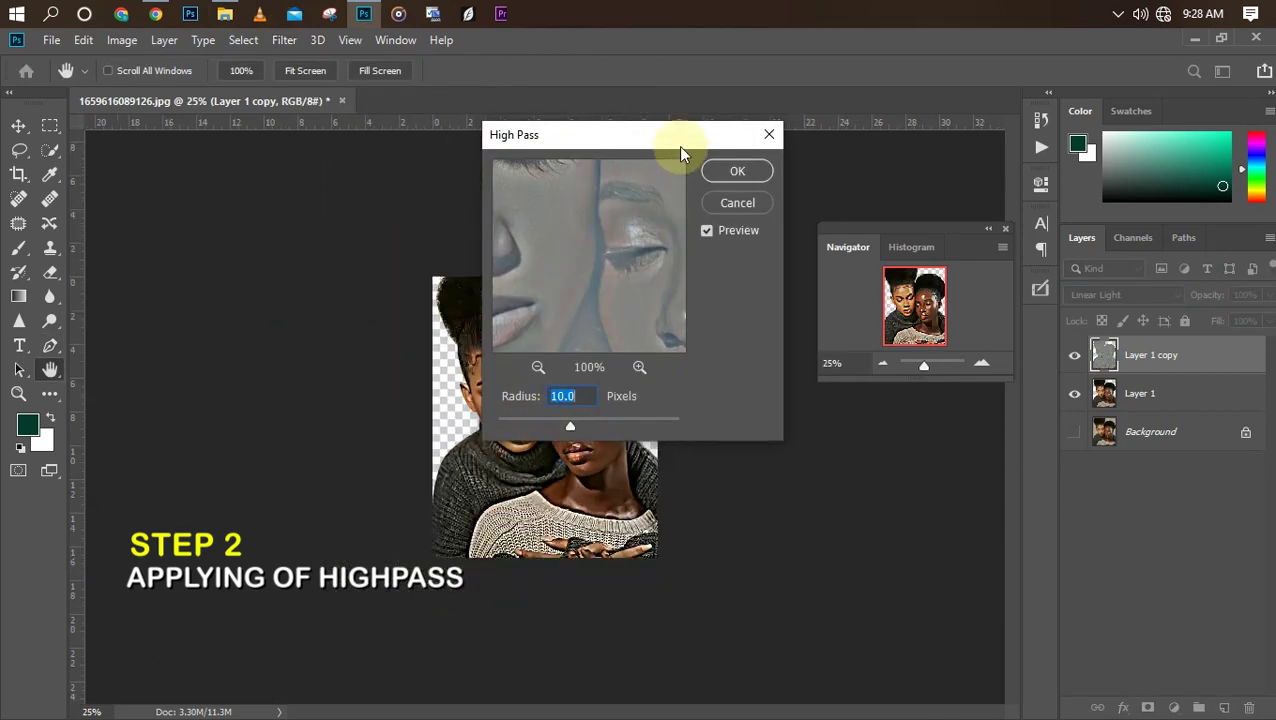
left_click_drag(678, 146, 931, 160)
key("ctrl+plus")
key("ctrl+plus")
left_click_drag(823, 440, 801, 435)
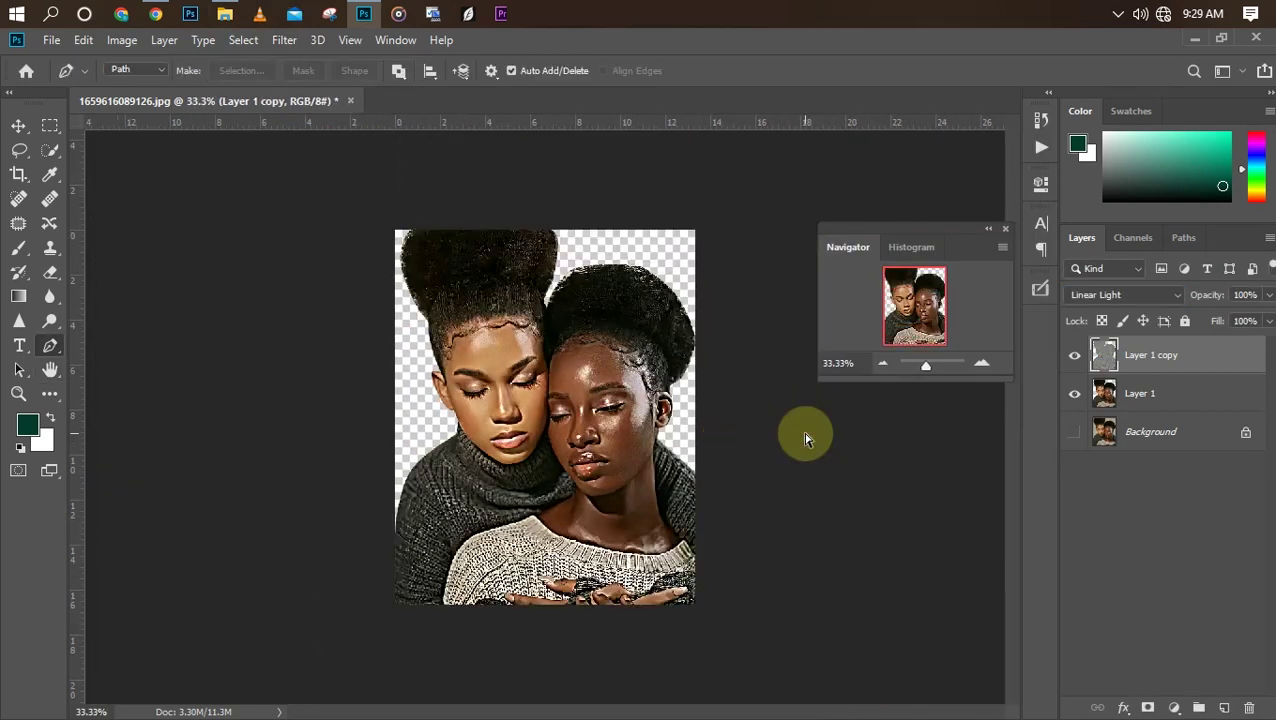
key("ctrl+plus")
key("ctrl+minus")
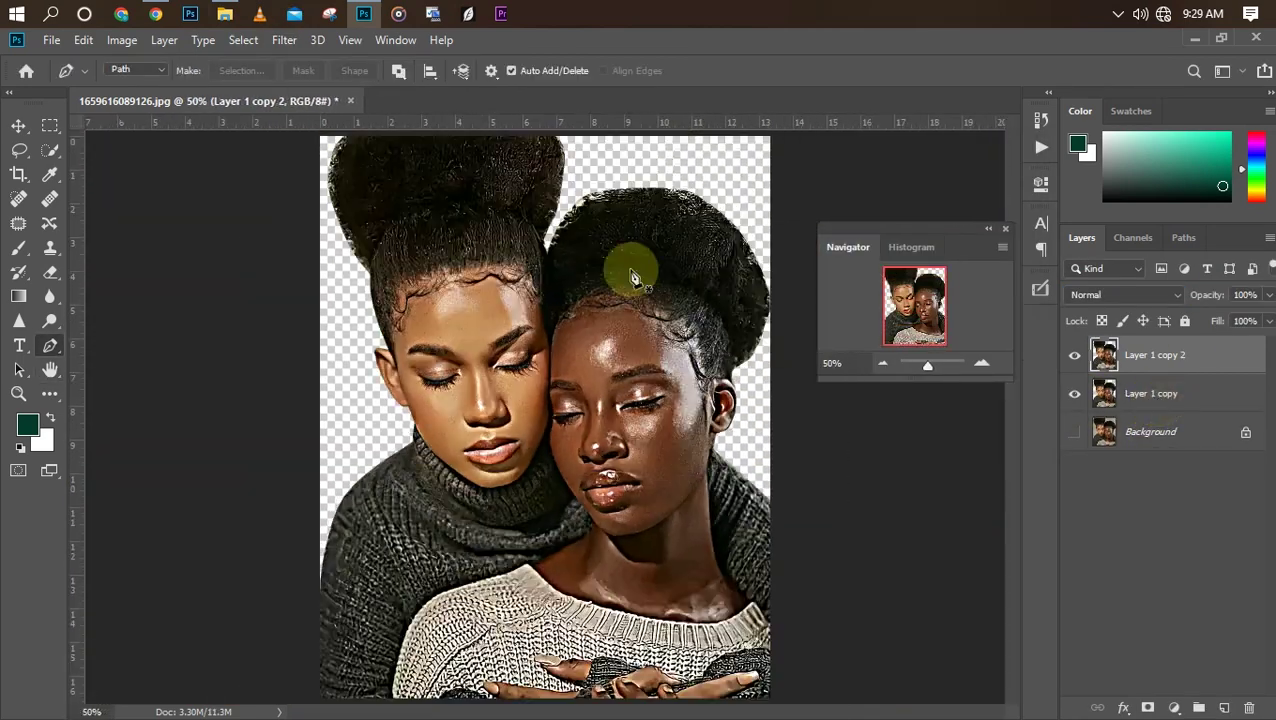
Trace both women's hairlines with the Polygonal Lasso, from the first woman's ear to past the second woman's ear
left_click(19, 149)
key("ctrl+plus")
scroll(333, 456, "up", 2)
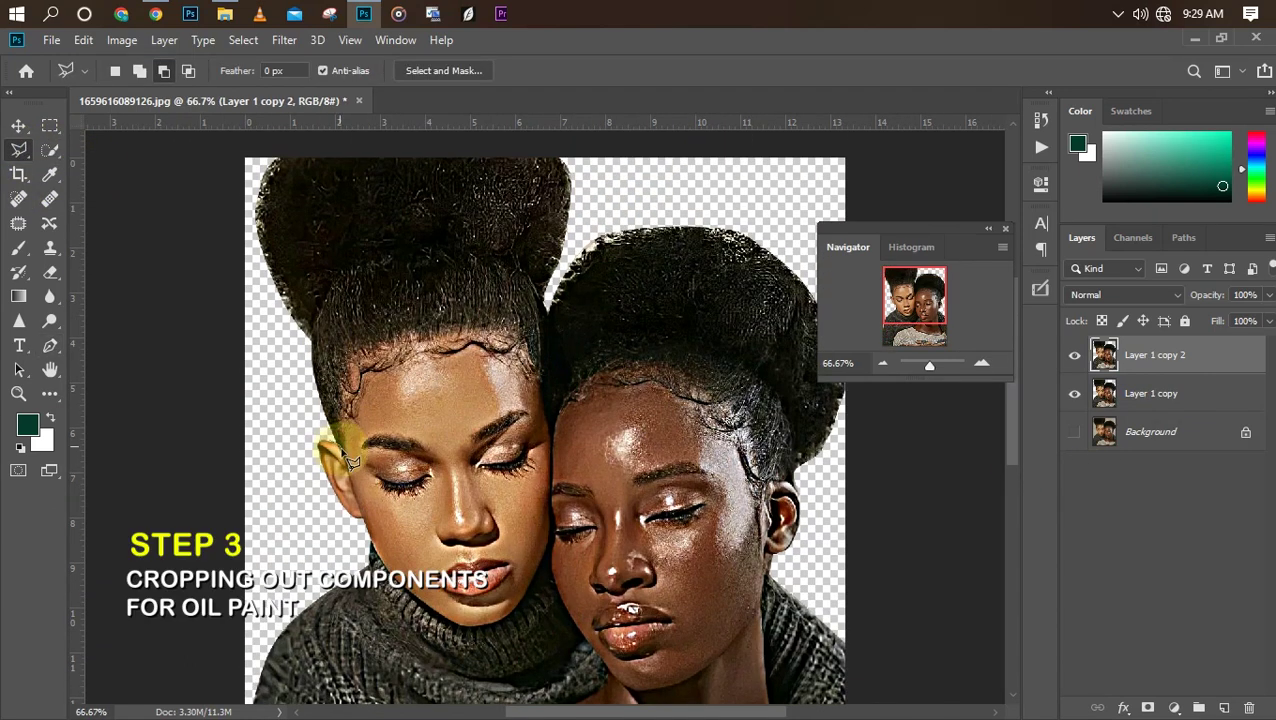
mouse_move(362, 428)
left_mouse_down()
mouse_move(364, 376)
mouse_move(482, 349)
mouse_move(527, 381)
mouse_move(550, 424)
mouse_move(577, 403)
mouse_move(660, 391)
mouse_move(730, 440)
left_mouse_up()
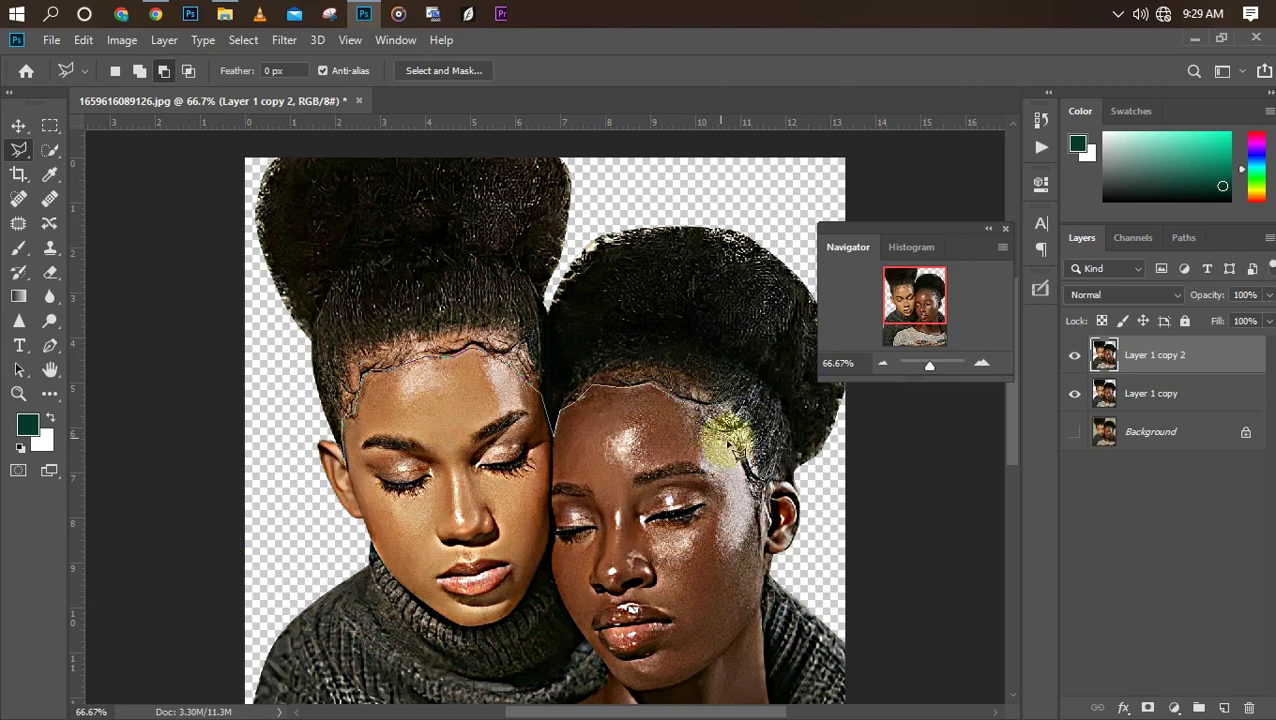
left_click_drag(769, 528, 762, 497)
key("ctrl+minus")
left_click(803, 356)
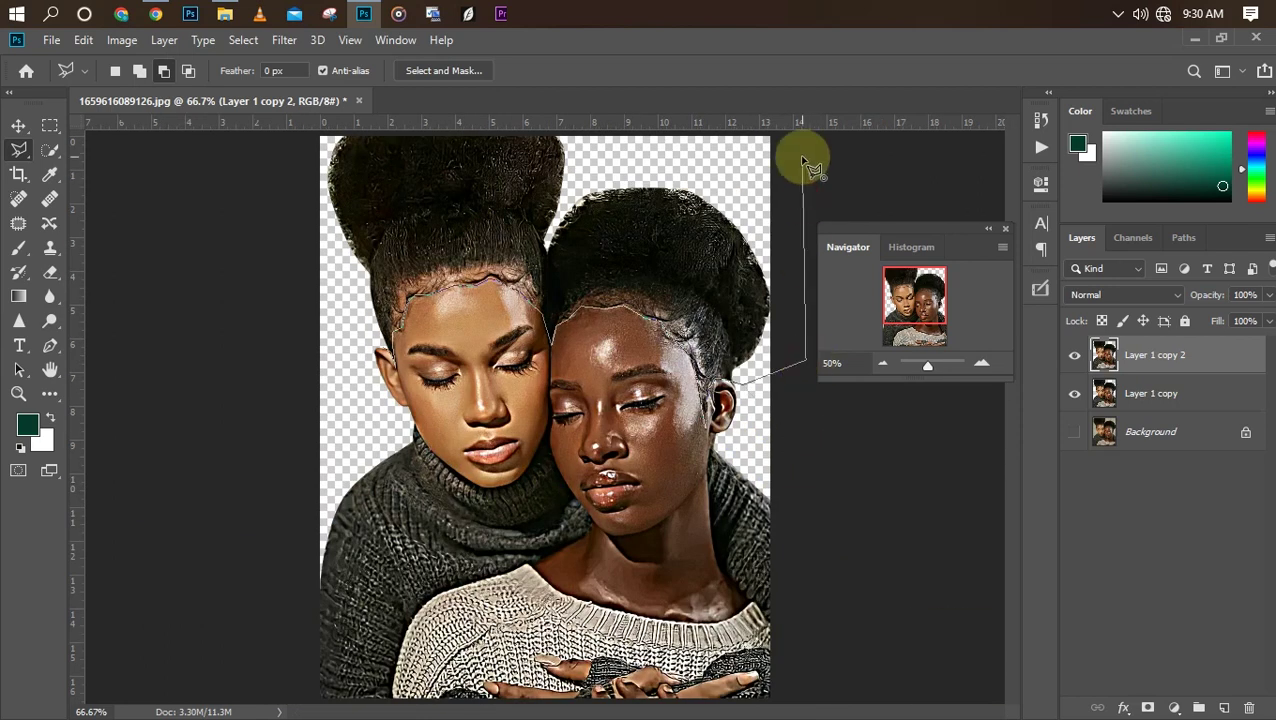
Close the selection around both hairstyles and copy the hair to a new layer named "hair"
key("ctrl+minus")
left_click(798, 162)
left_click(347, 188)
left_click(447, 358)
key("ctrl+j")
type("hair")
key("Return")
Select all four eyebrows with the Polygonal Lasso, adding each one to the selection
key("ctrl+plus")
key("ctrl+plus")
key("ctrl+plus")
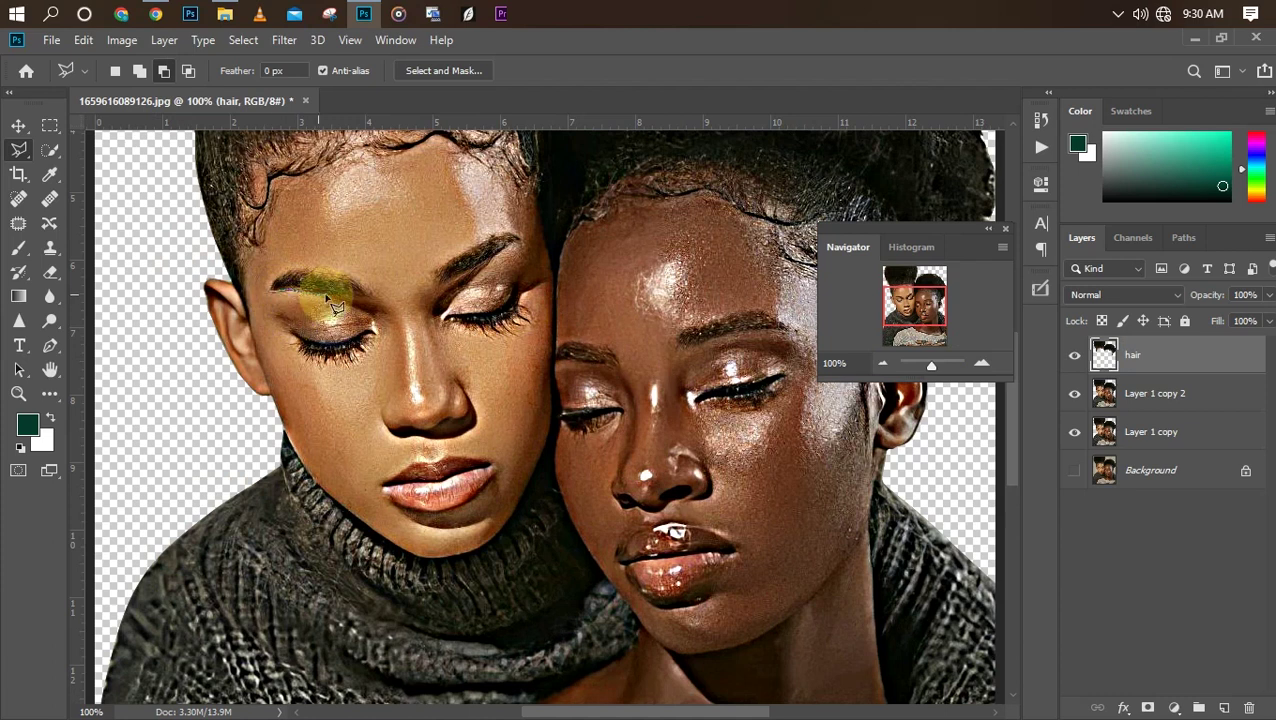
mouse_move(333, 305)
left_mouse_down()
mouse_move(350, 268)
mouse_move(268, 291)
left_mouse_up()
left_click(139, 70)
mouse_move(515, 238)
left_mouse_down()
mouse_move(446, 288)
mouse_move(438, 272)
mouse_move(516, 239)
left_mouse_up()
mouse_move(772, 320)
left_mouse_down()
mouse_move(678, 349)
mouse_move(772, 322)
left_mouse_up()
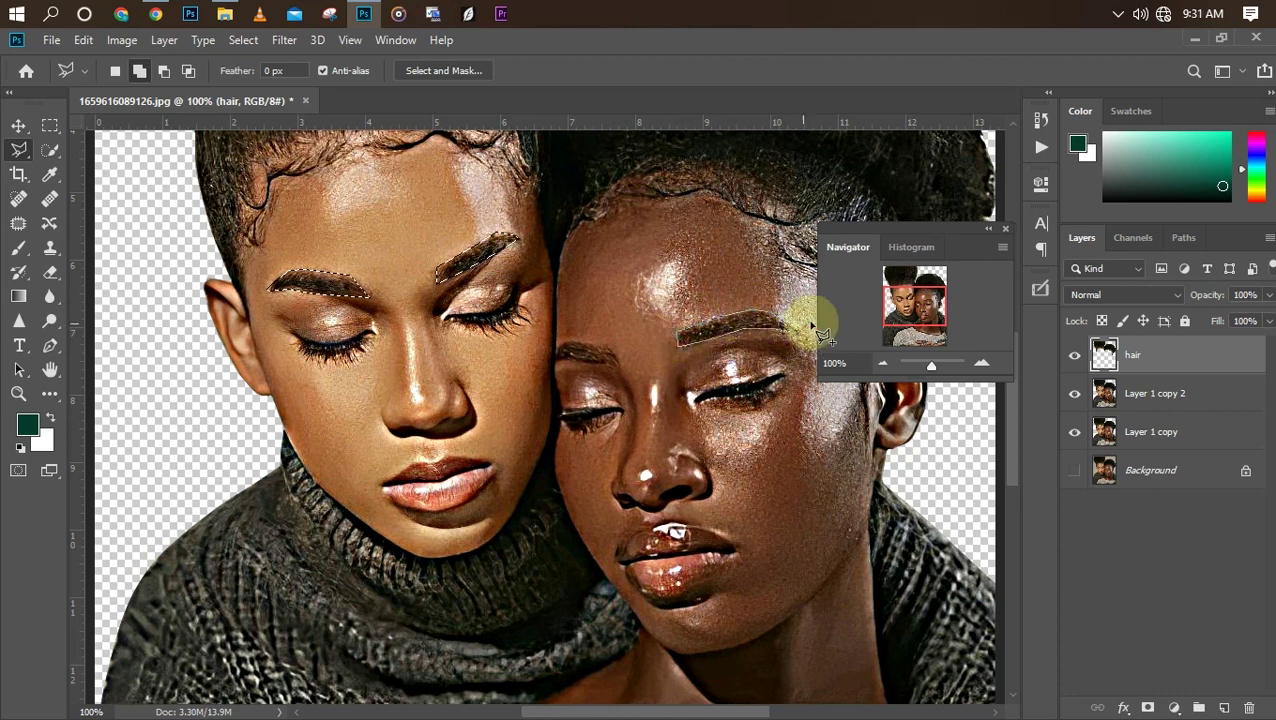
left_click_drag(624, 376, 578, 350)
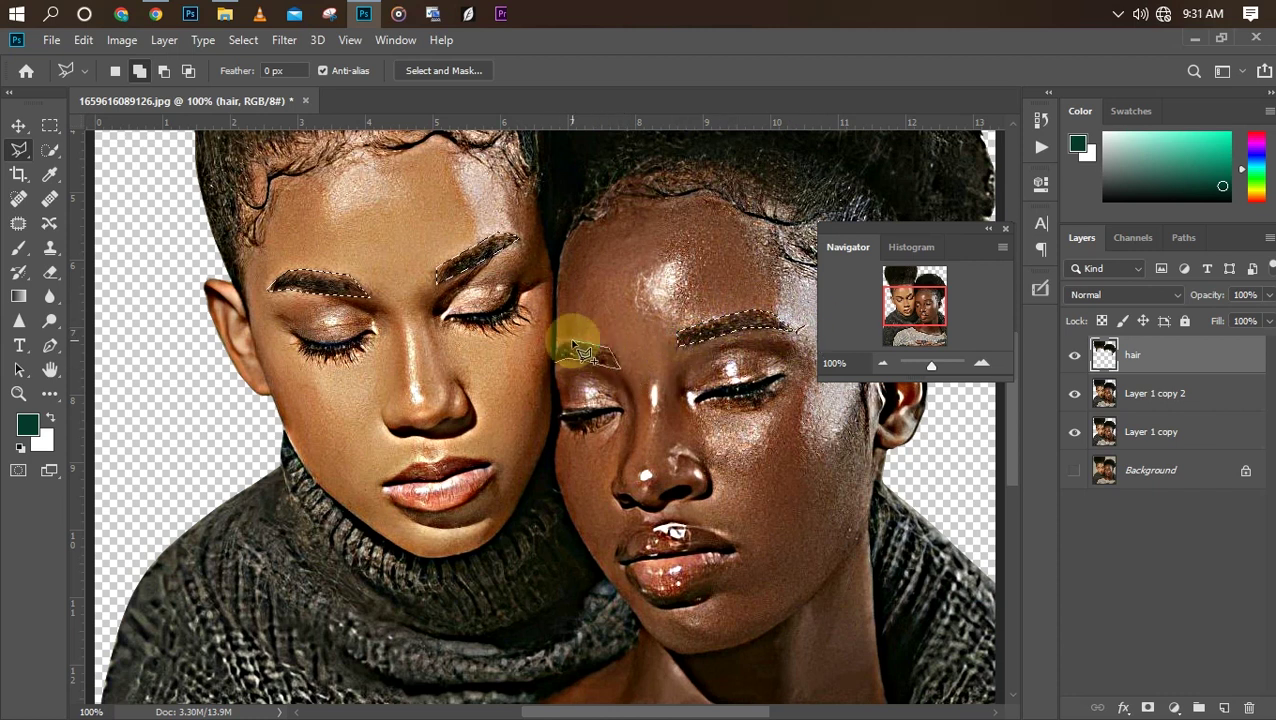
left_click(557, 356)
Copy the selected eyebrows from Layer 1 copy 2 to a new layer named "brows"
left_click(1220, 396)
key("ctrl+j")
double_click(1138, 393)
type("brows")
key("Return")
Select the eyelashes of both women with the Polygonal Lasso
key("ctrl+plus")
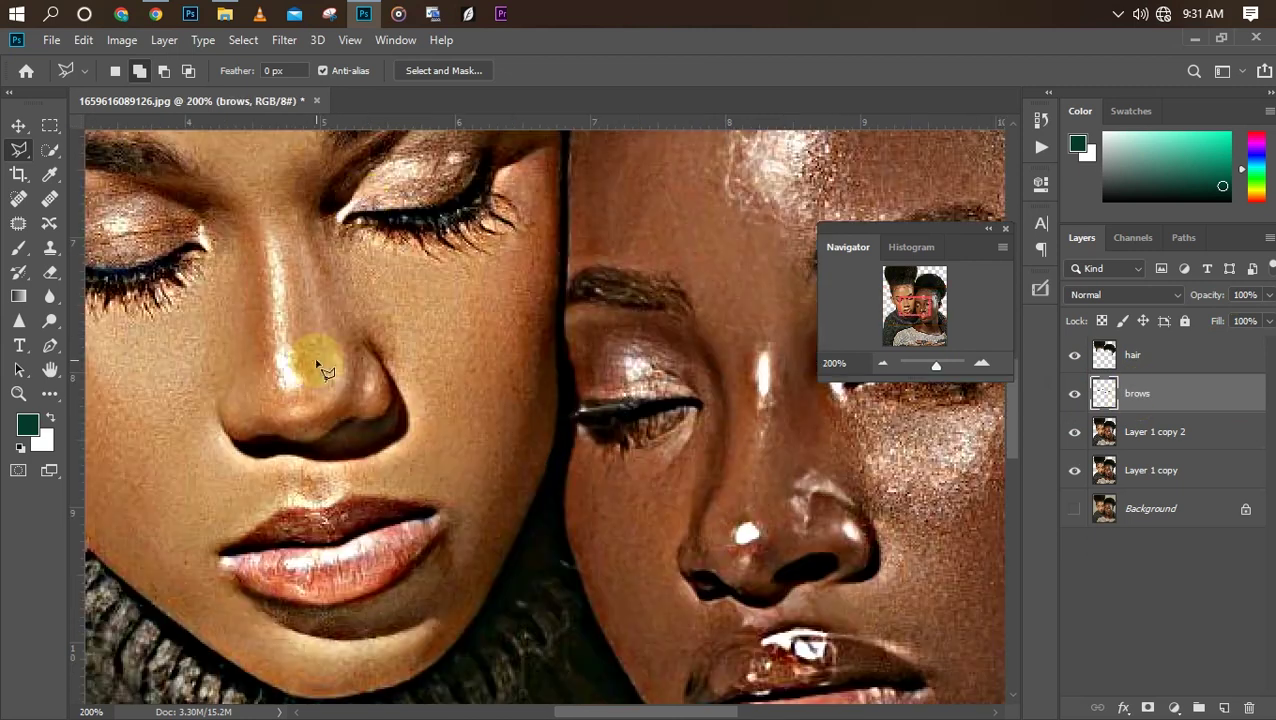
key("ctrl+minus")
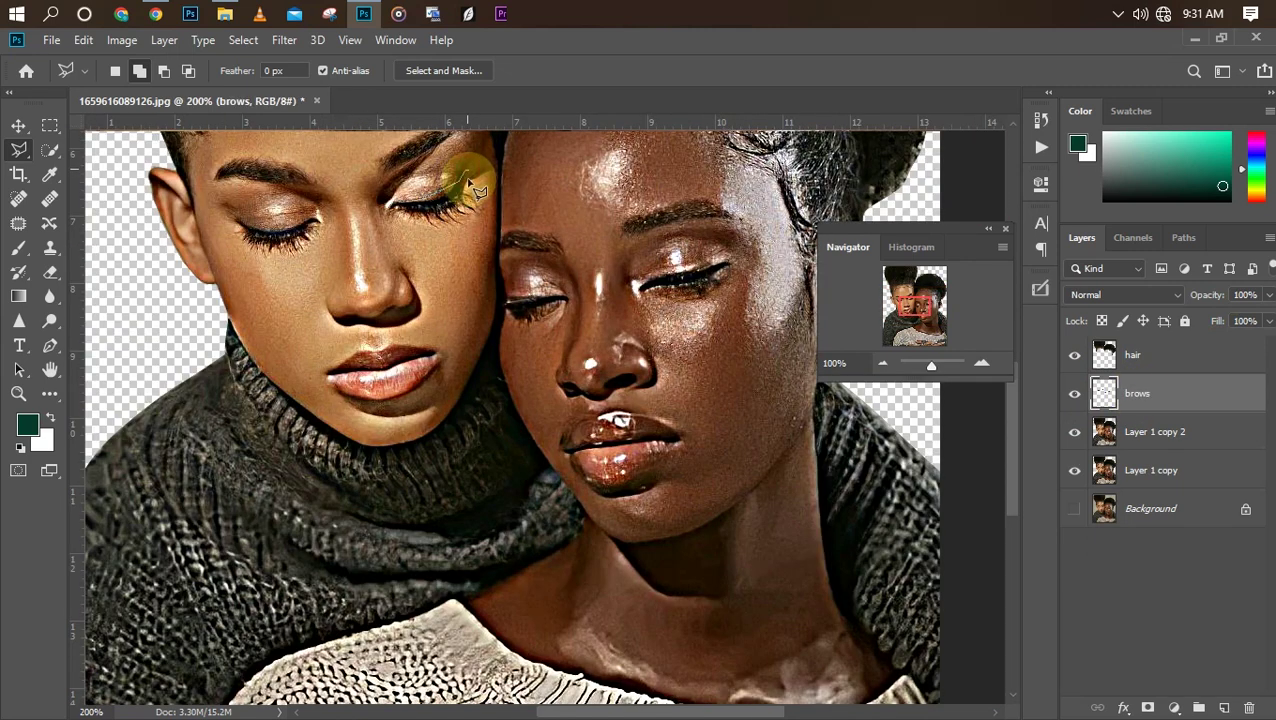
mouse_move(478, 203)
left_mouse_down()
mouse_move(417, 226)
mouse_move(385, 195)
left_mouse_up()
mouse_move(228, 222)
left_mouse_down()
mouse_move(313, 216)
mouse_move(315, 238)
mouse_move(253, 254)
mouse_move(226, 224)
left_mouse_up()
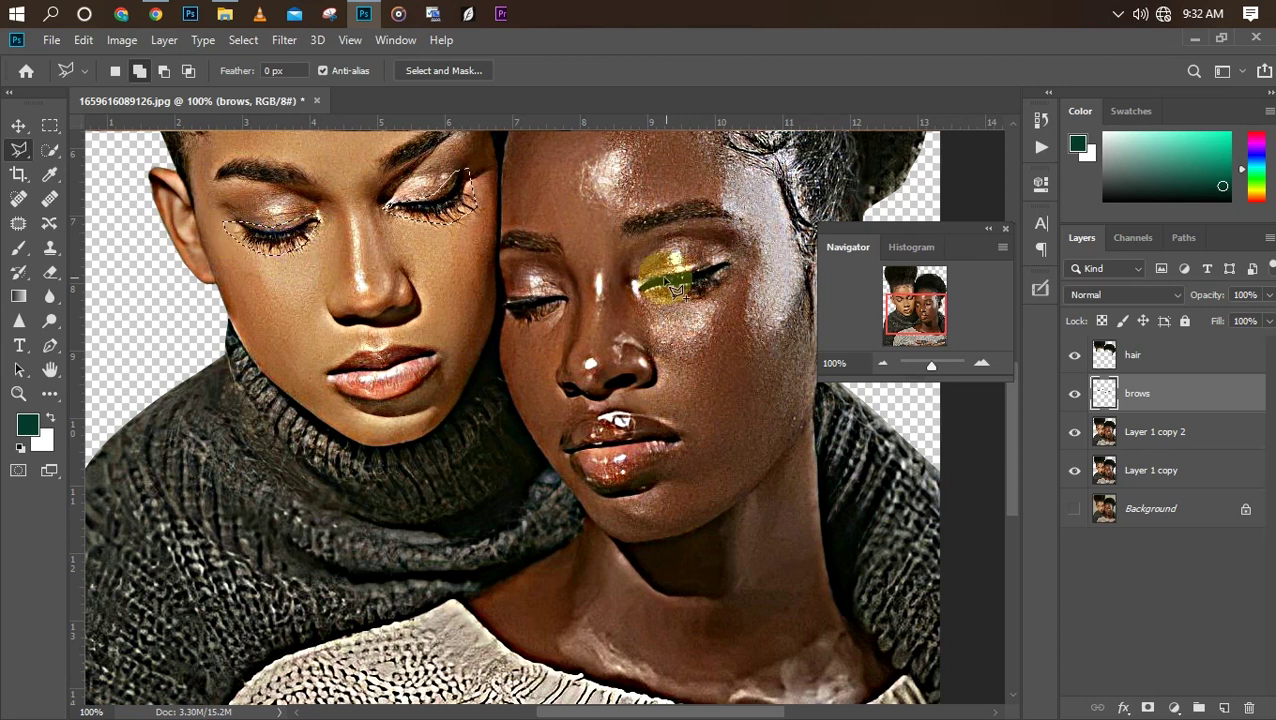
mouse_move(688, 280)
left_mouse_down()
mouse_move(735, 275)
mouse_move(498, 307)
left_mouse_up()
Copy the selected eyelashes from Layer 1 copy 2 to a new layer named "lash"
left_click(1168, 433)
key("ctrl+j")
double_click(1141, 431)
type("lash")
key("Return")
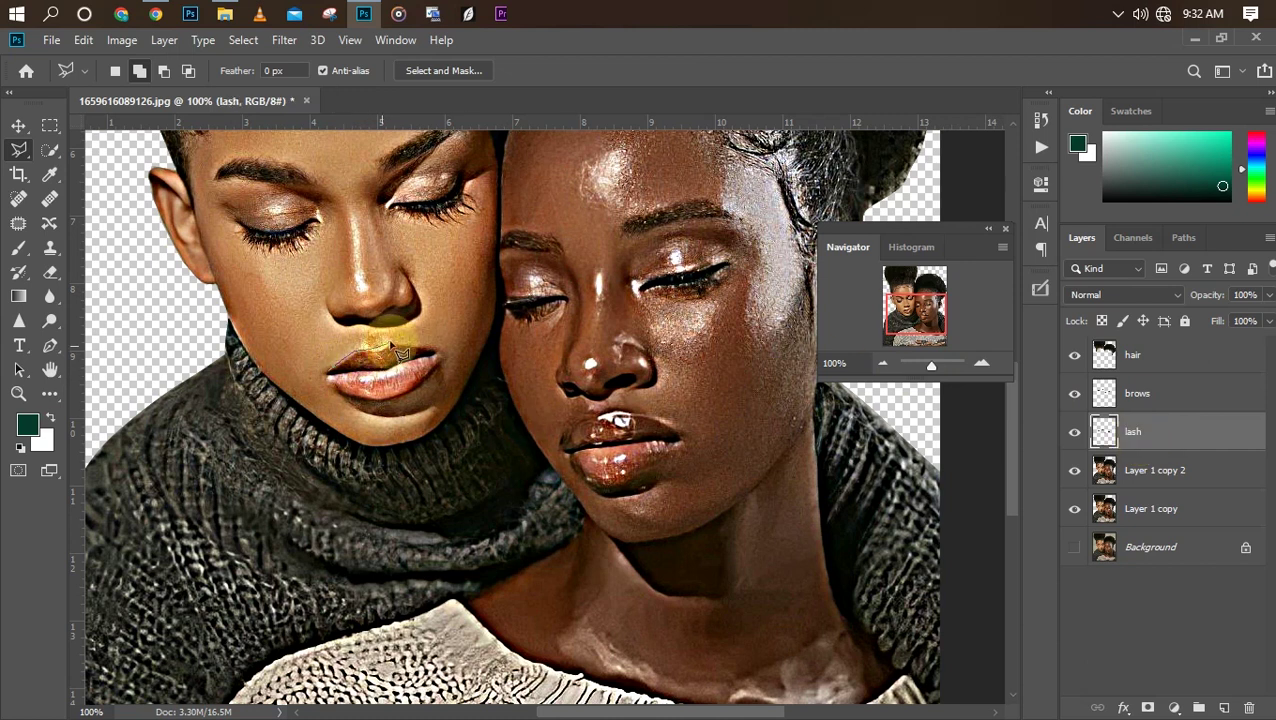
Select both women's lips and copy them from Layer 1 copy 2 to a new layer named "lips"
mouse_move(448, 362)
left_mouse_down()
mouse_move(427, 384)
mouse_move(340, 398)
mouse_move(330, 372)
left_mouse_up()
mouse_move(563, 440)
left_mouse_down()
mouse_move(652, 419)
mouse_move(685, 442)
mouse_move(635, 491)
mouse_move(588, 488)
mouse_move(563, 440)
left_mouse_up()
left_click(1150, 472)
key("ctrl+j")
key("ctrl+minus")
left_click_drag(1010, 442, 1008, 506)
key("ctrl+minus")
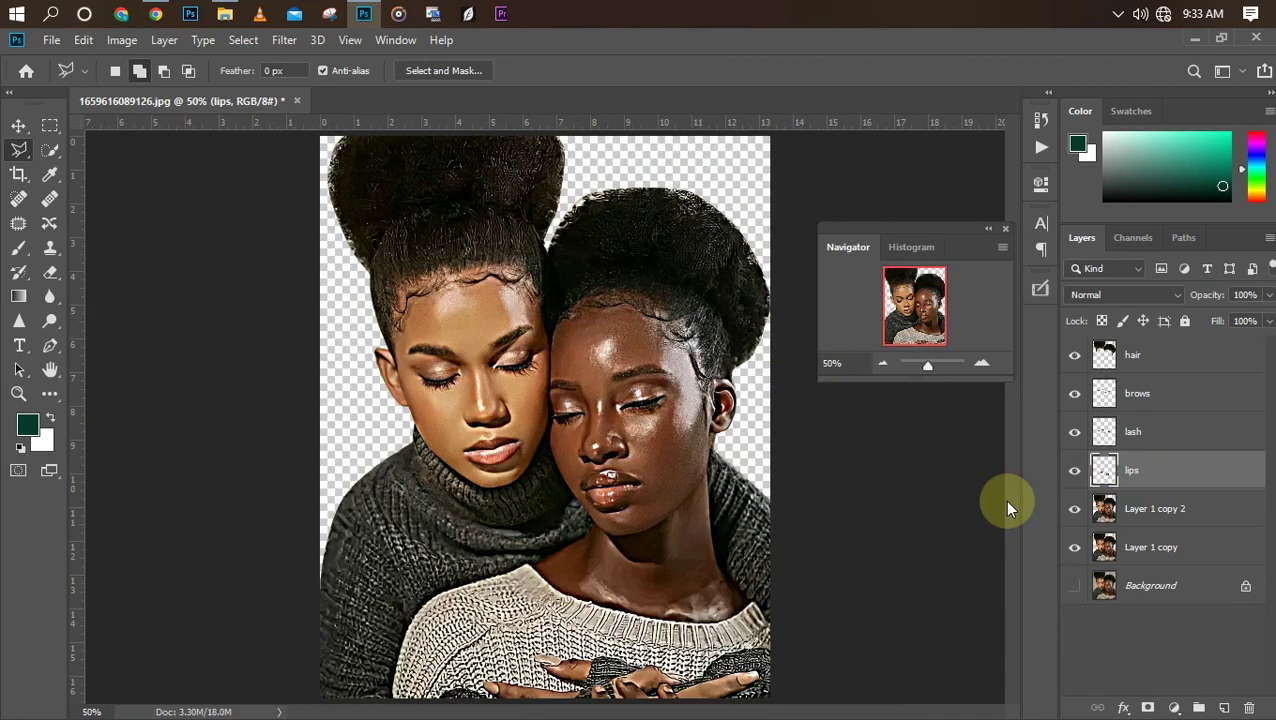
Start the clothing selection by tracing the first woman's jawline and the second woman's cheek down to the sweater collar
key("ctrl+plus")
key("ctrl+plus")
key("ctrl+plus")
key("ctrl+minus")
left_click(282, 424)
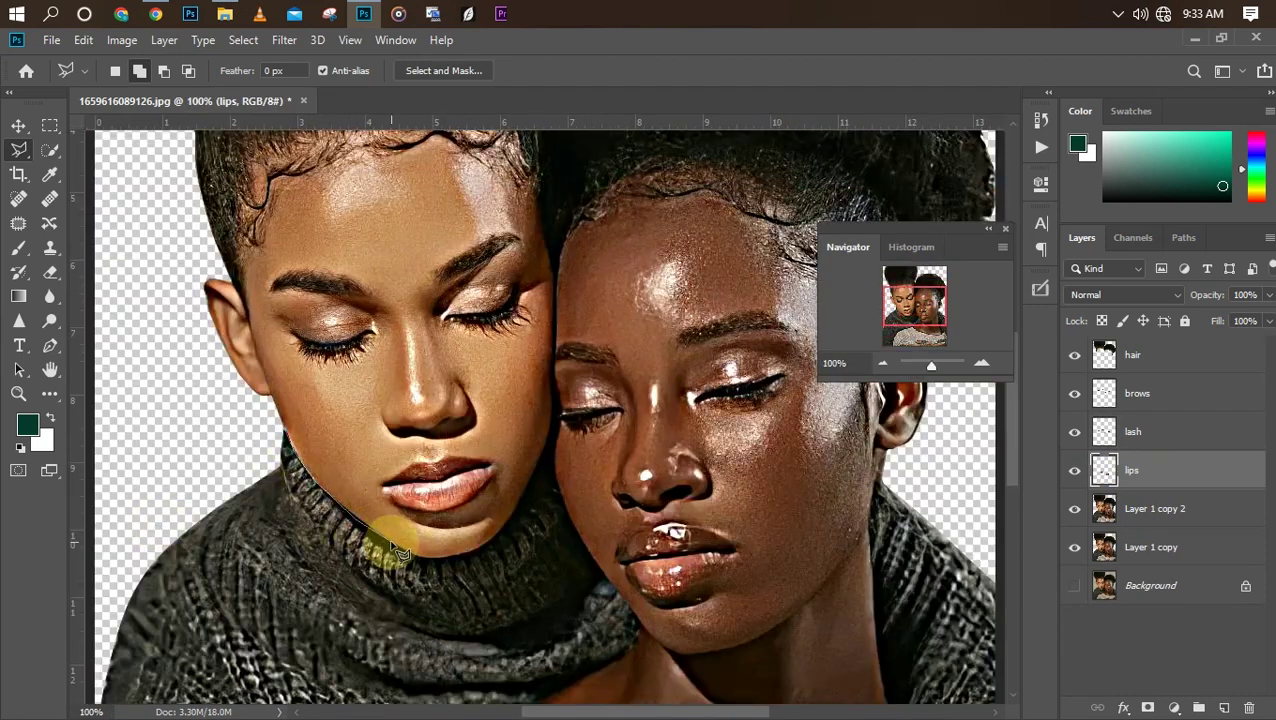
left_click(323, 487)
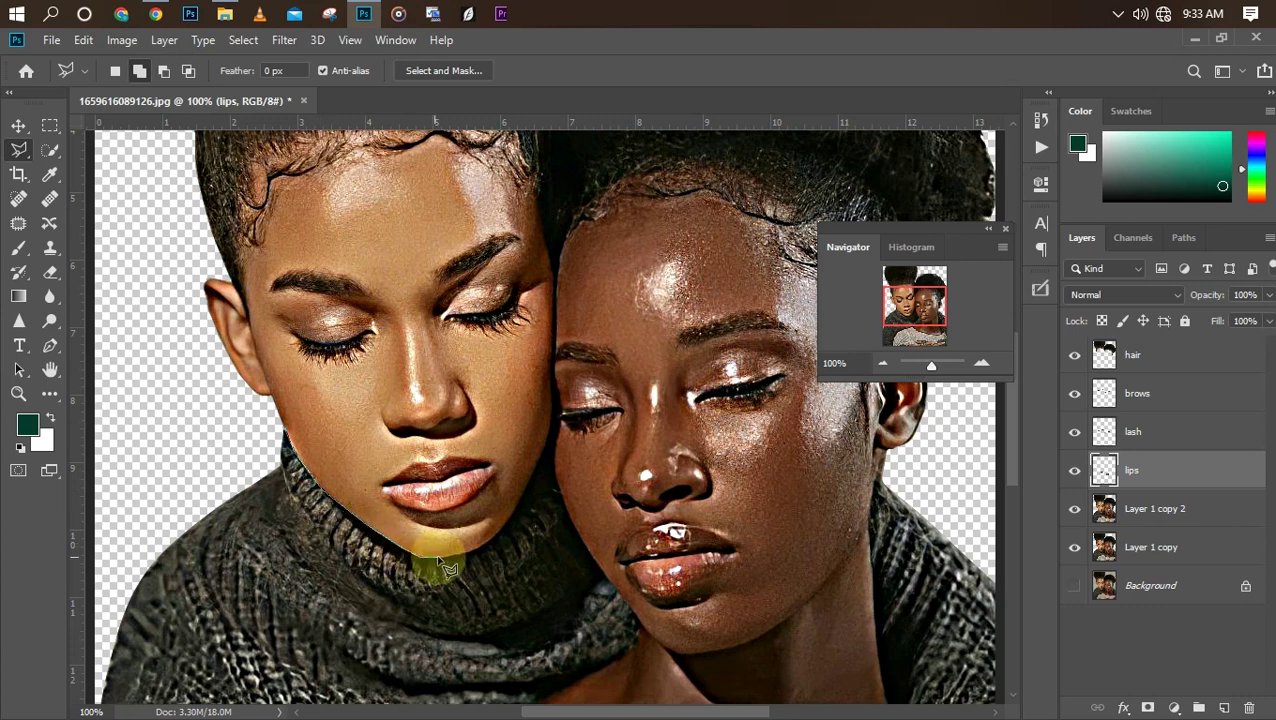
mouse_move(500, 548)
left_mouse_down()
mouse_move(563, 422)
mouse_move(557, 478)
mouse_move(643, 624)
mouse_move(615, 670)
left_mouse_up()
Trace the sweater neckline and the far side of the second woman's neck, and close the clothing selection around the sweaters
key("ctrl+minus")
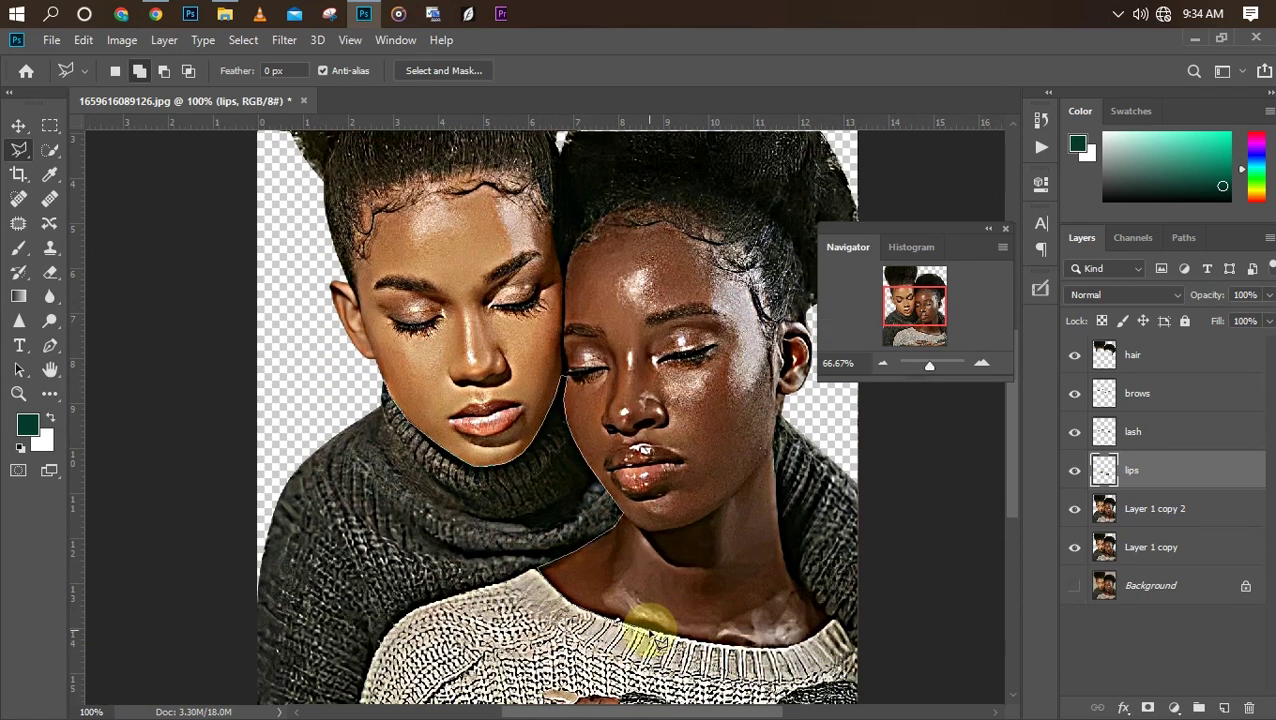
left_click_drag(688, 636, 748, 638)
mouse_move(823, 648)
left_mouse_down()
mouse_move(825, 616)
mouse_move(785, 571)
mouse_move(778, 466)
left_mouse_up()
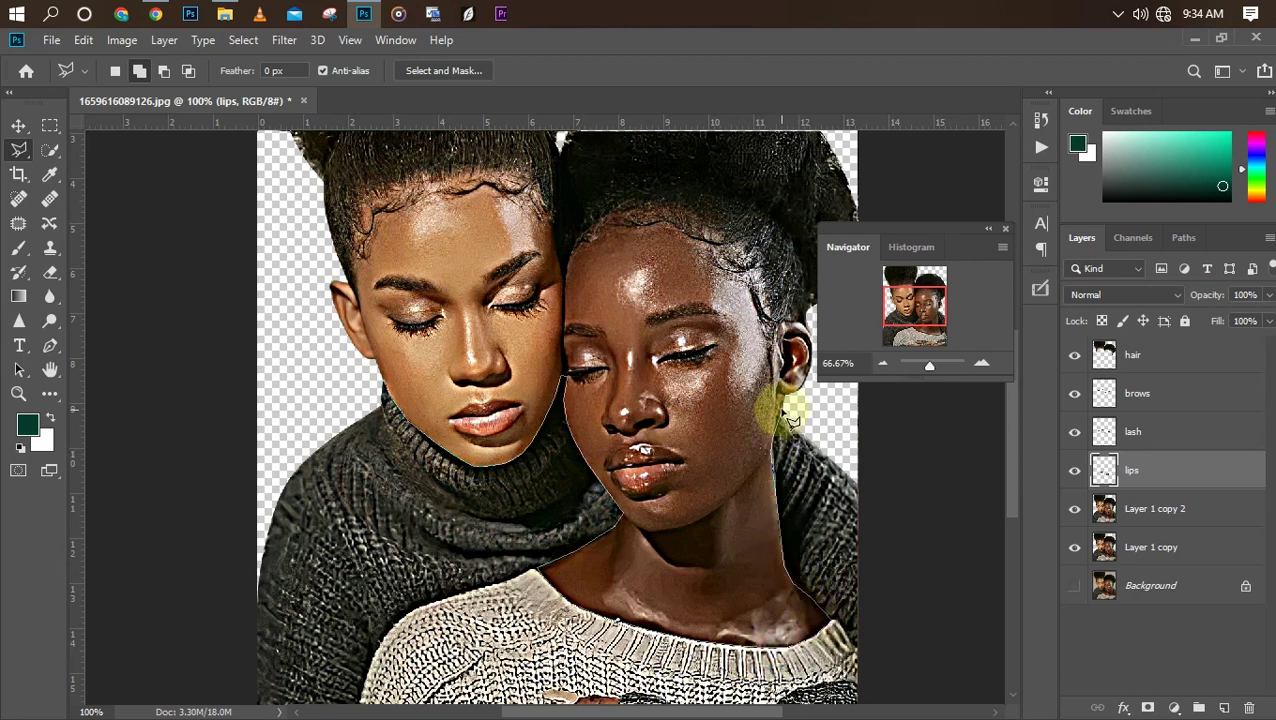
left_click(782, 411)
key("ctrl+minus")
left_click(843, 495)
mouse_move(762, 688)
left_mouse_down()
mouse_move(766, 622)
mouse_move(655, 665)
left_mouse_up()
Add the lower part of the dark sweater, out past the image edge, to the clothing selection
key("ctrl+plus")
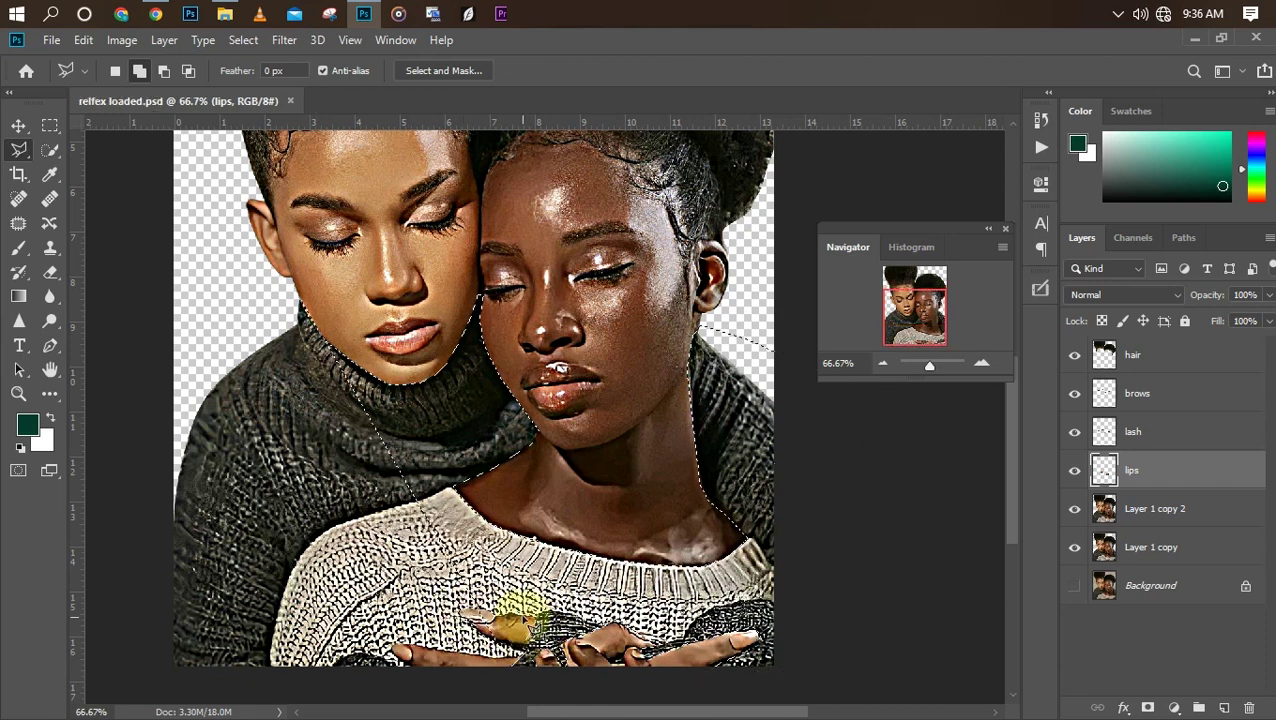
left_click(420, 668)
left_click(120, 677)
left_click(97, 465)
left_click(421, 668)
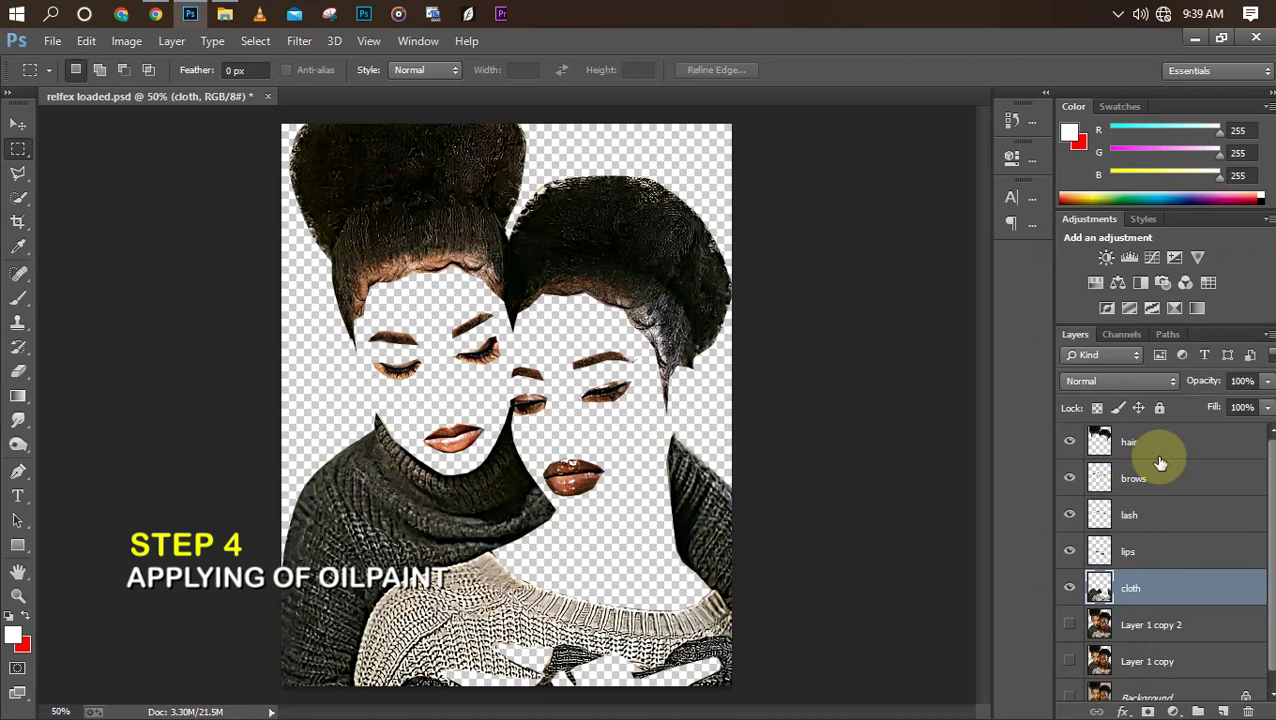
Try the Oil Paint filter on the hair layer with Stylization 3.66, Cleanliness 2.3 and Scale 0.8
left_click(297, 42)
left_click(323, 203)
key("ctrl+plus")
key("ctrl+plus")
left_click_drag(732, 501, 815, 504)
left_click(984, 240)
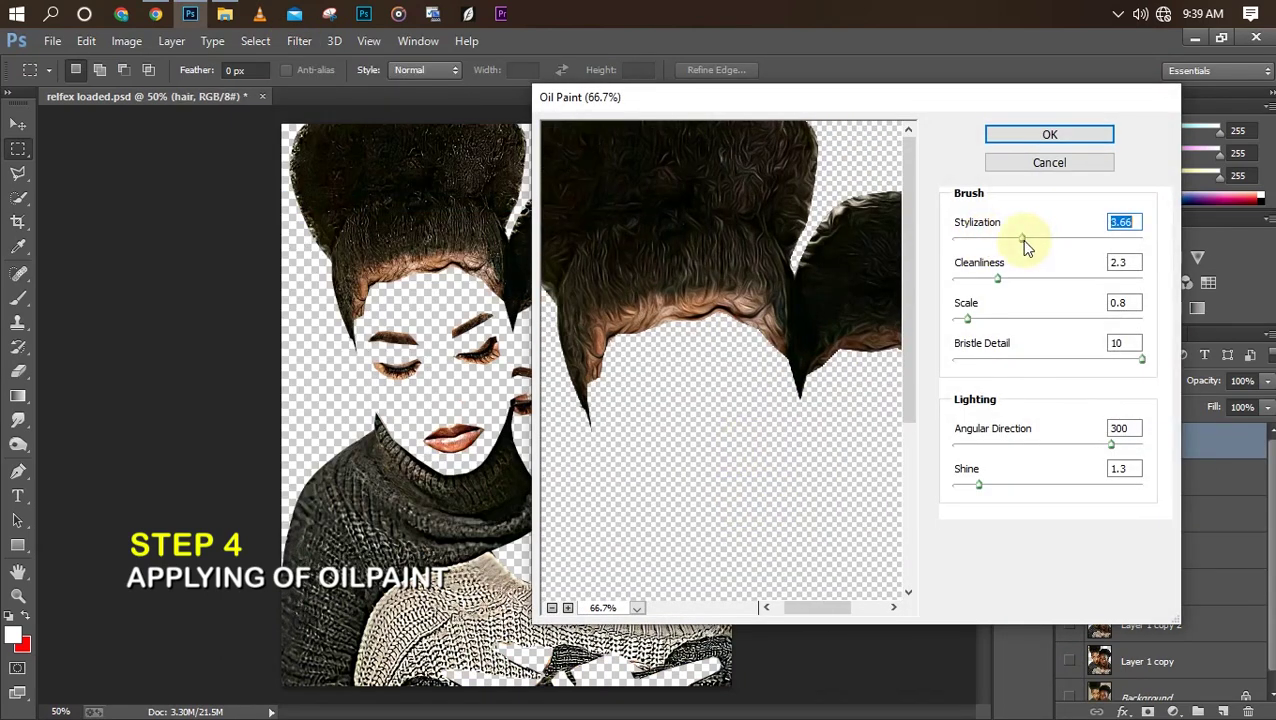
key("Return")
left_click(1133, 478)
left_click(299, 41)
left_click(340, 196)
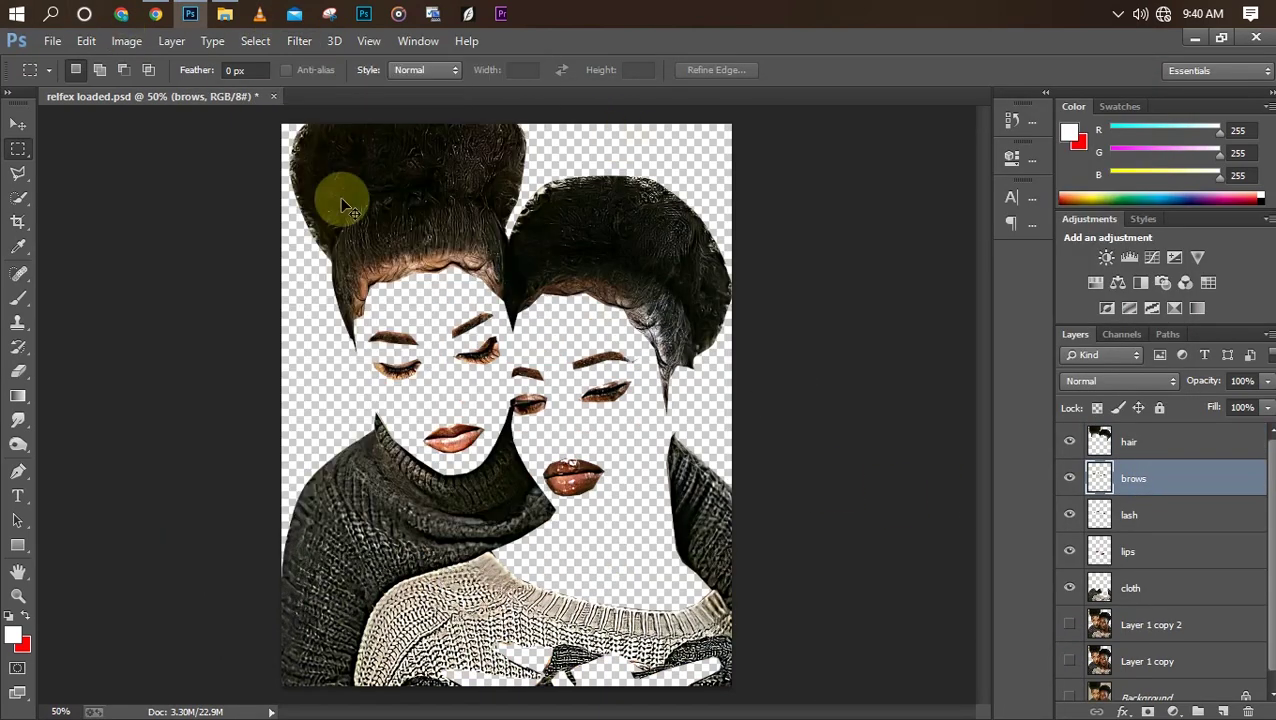
Resize the image with resampling at a resolution of 300 pixels/inch and a smaller document width
left_click(126, 41)
left_click(160, 176)
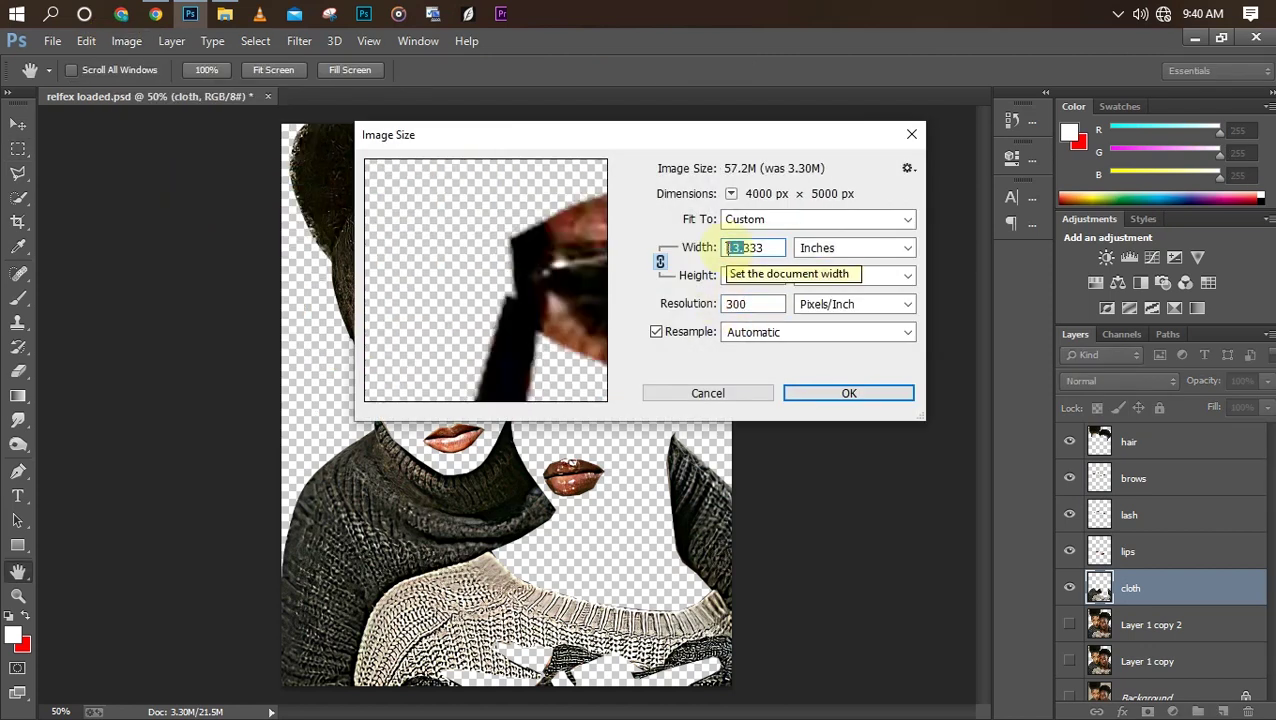
key("Return")
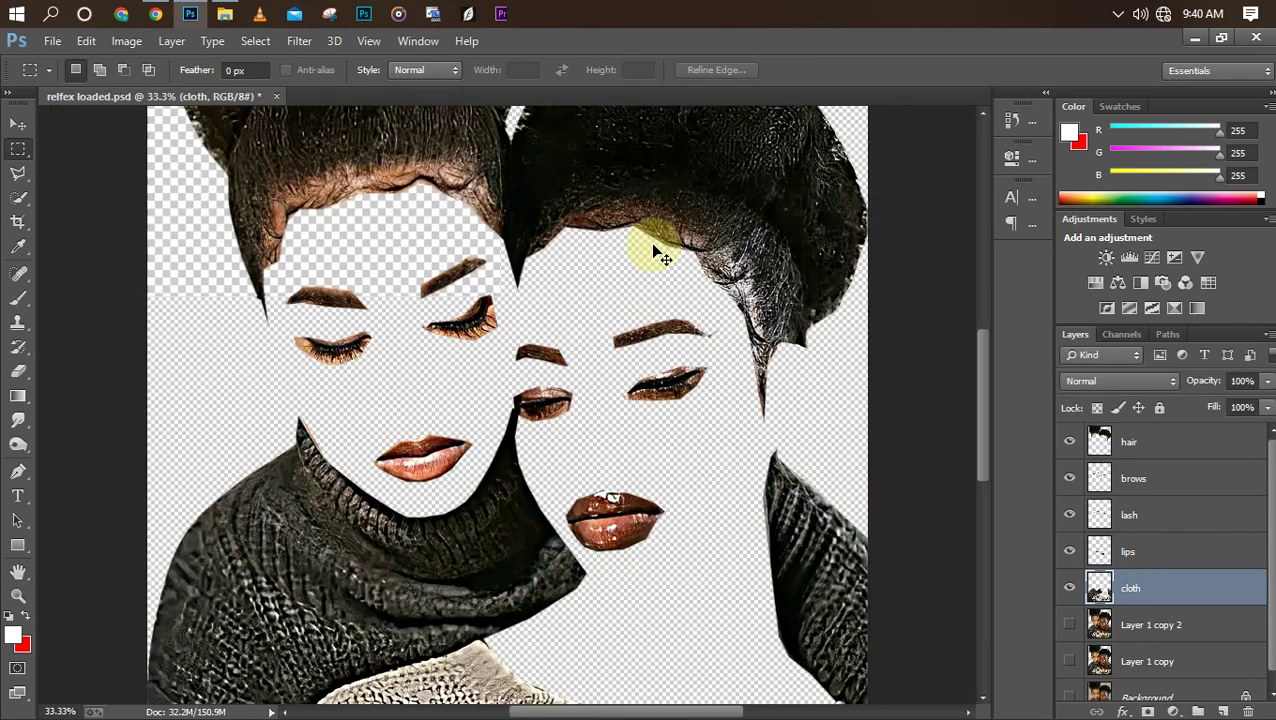
Apply the Oil Paint filter to the cloth layer with Stylization 10 and Cleanliness 5.25
left_click(299, 41)
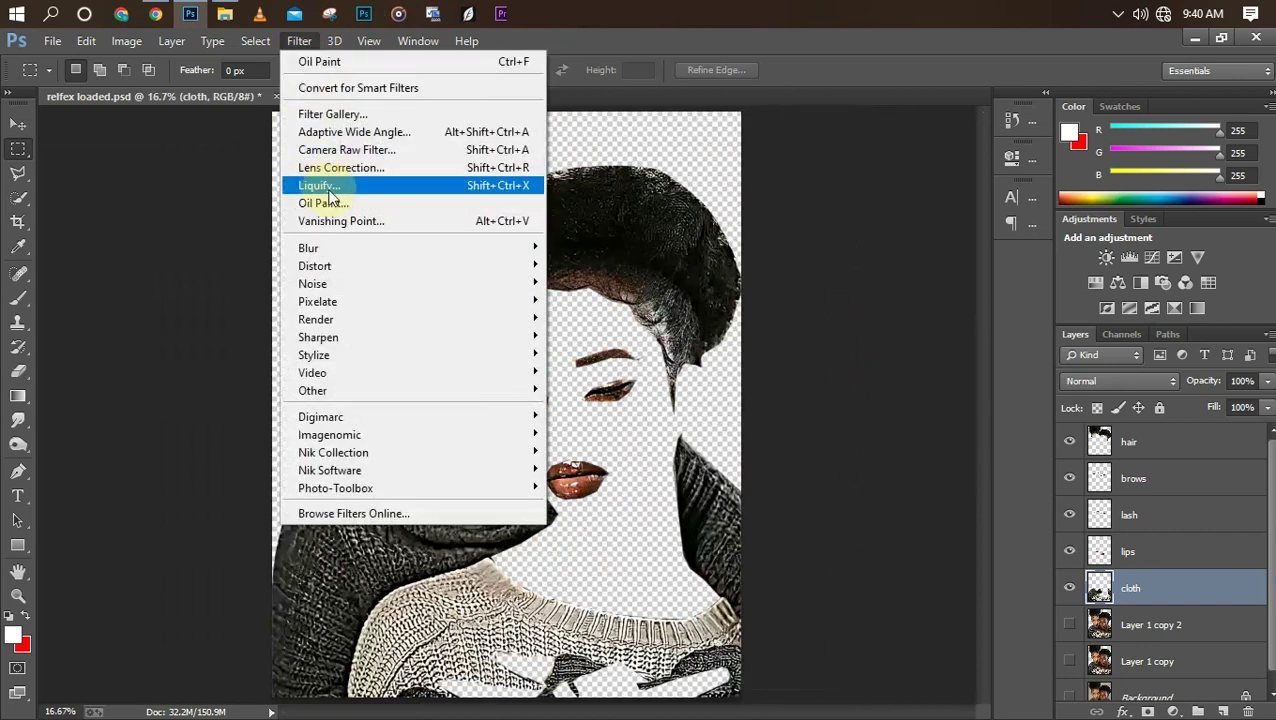
left_click(322, 203)
left_click(664, 425, "ctrl")
left_click(664, 425, "ctrl")
left_click_drag(1022, 239, 1144, 239)
left_click(685, 398, "ctrl")
left_click_drag(1000, 280, 1053, 278)
left_click(1063, 135)
Apply the Oil Paint filter to the hair layer with Stylization 10, Cleanliness 5.25 and Scale 4.01
left_click(1164, 441)
left_click(305, 44)
left_click(322, 203)
left_click(695, 351, "ctrl")
left_click_drag(660, 379, 833, 583)
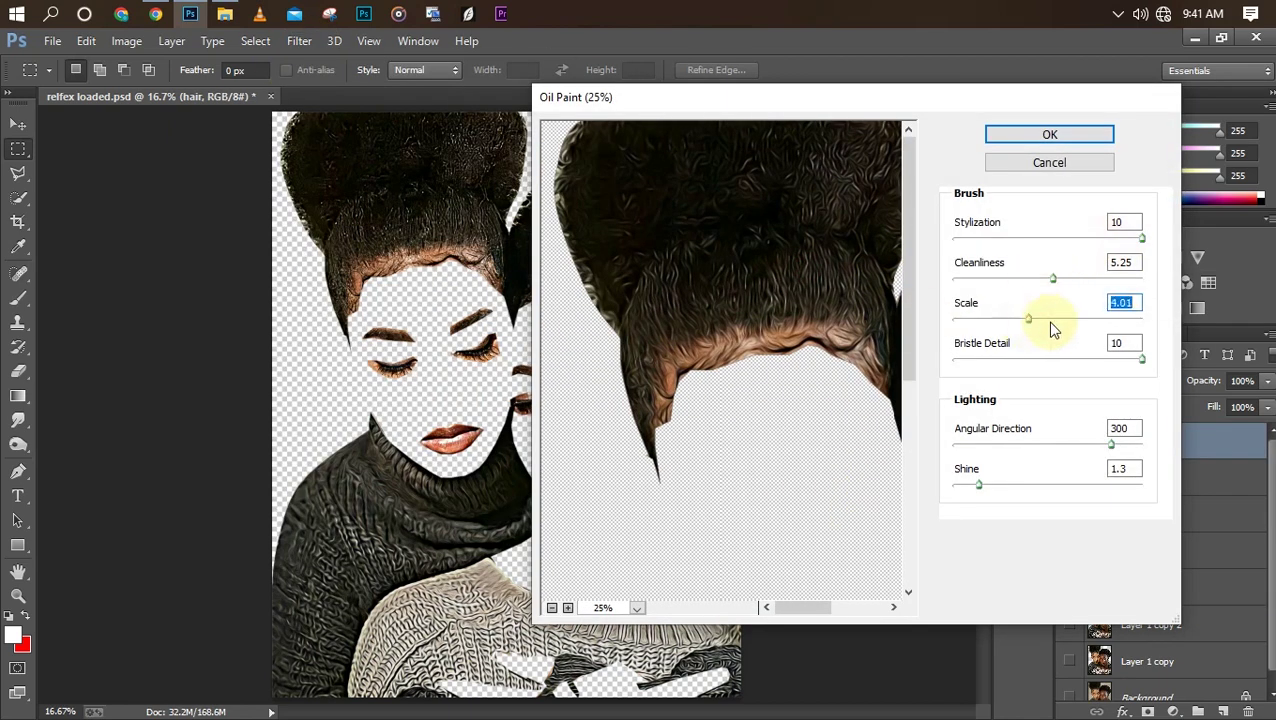
key("Return")
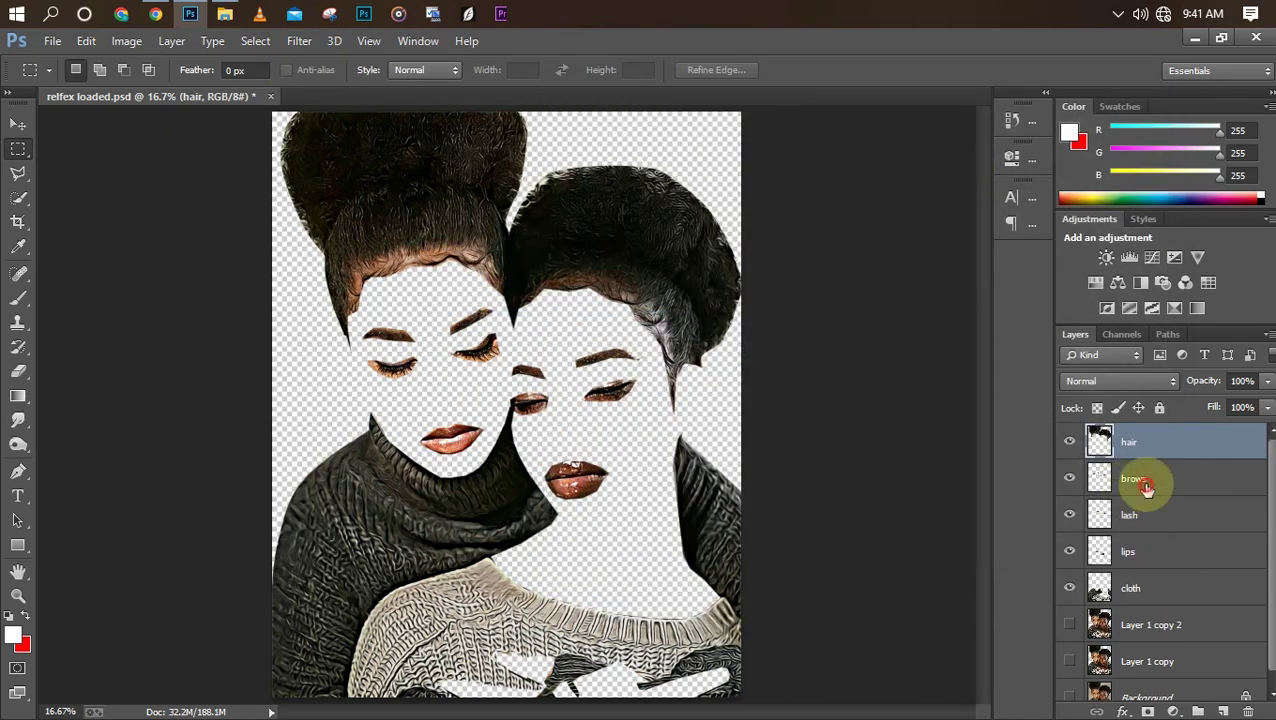
Apply the Oil Paint filter to the brows layer with the same settings as the hair
left_click(1143, 483)
left_click(297, 39)
left_click(361, 207)
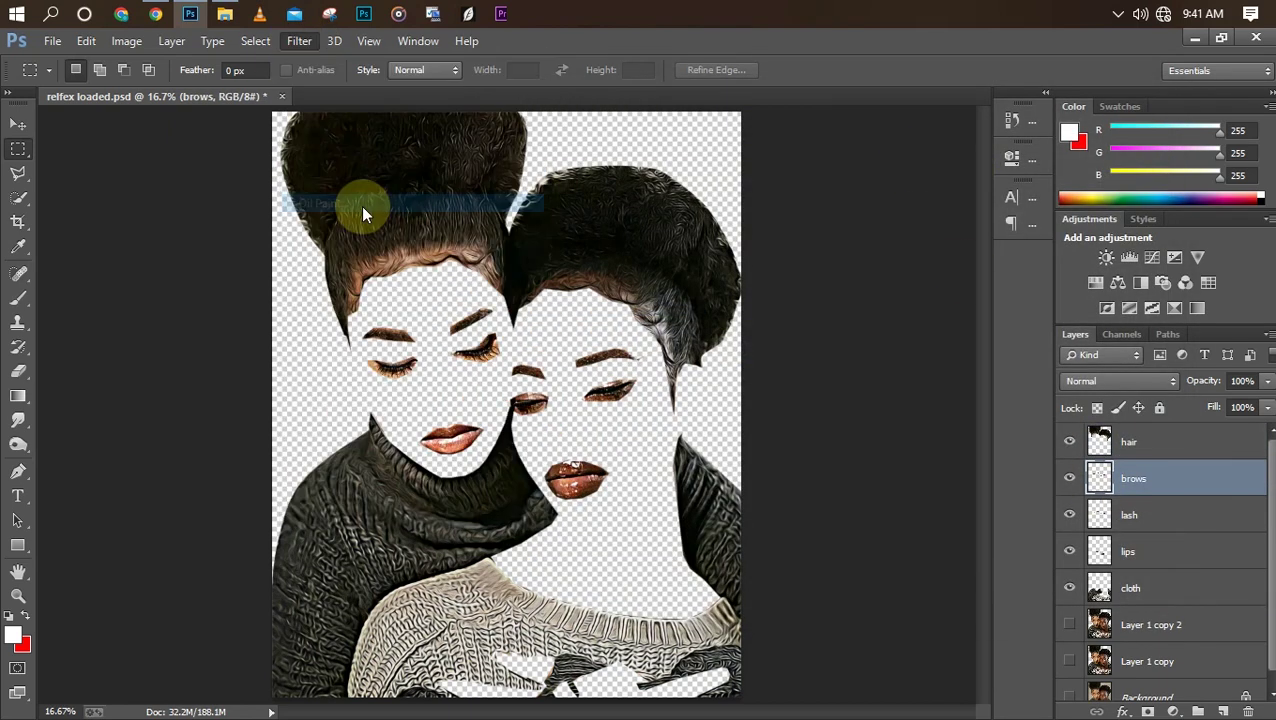
left_click(752, 364, "ctrl")
left_click_drag(752, 364, 647, 397)
key("Return")
key("Return")
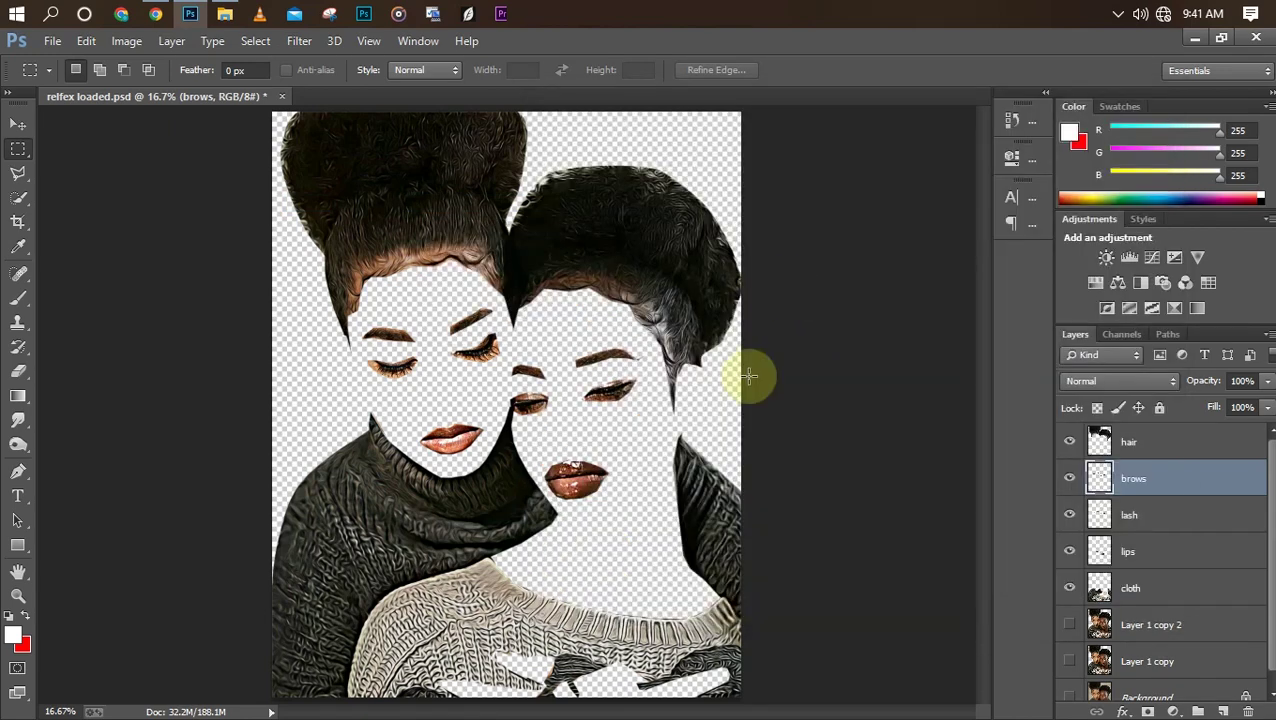
Apply the Oil Paint filter to the lash layer with Stylization 10, Cleanliness 5.25 and Scale 4.01
left_click(1150, 515)
left_click(299, 41)
left_click(322, 203)
left_click(678, 333, "ctrl")
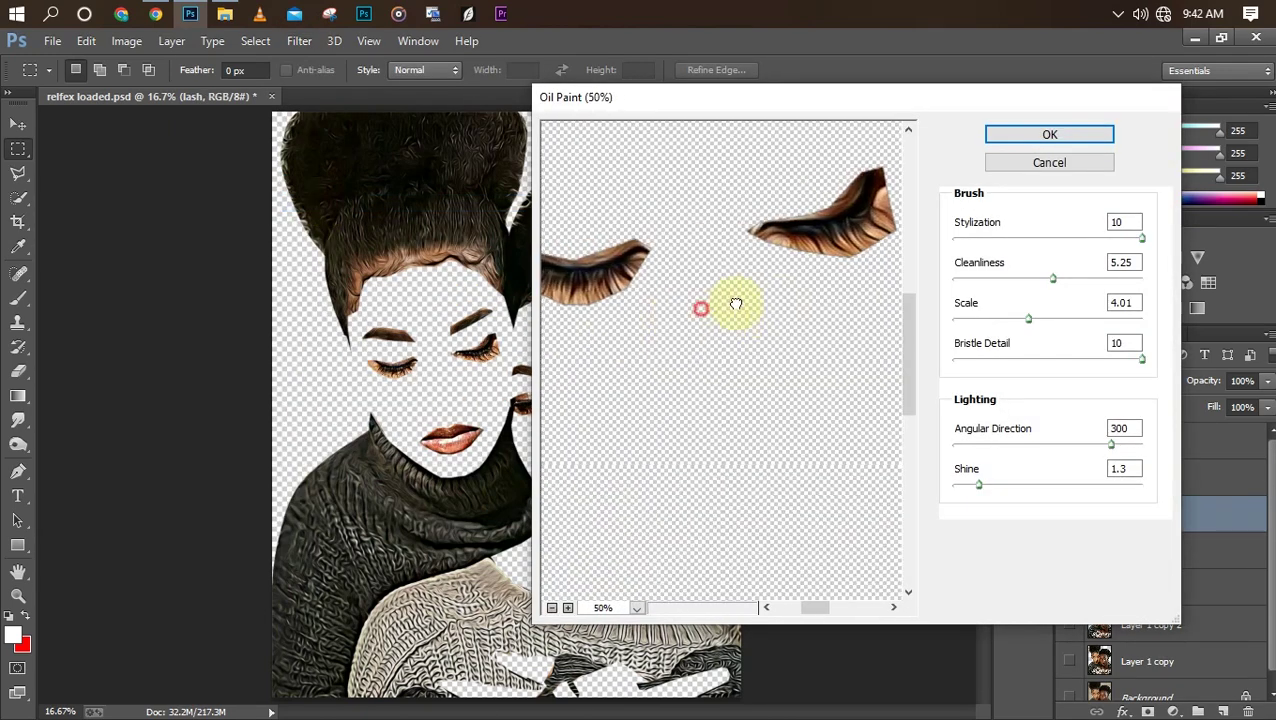
left_click(1048, 134)
Apply the Oil Paint filter to the lips layer
left_click(1150, 545)
left_click(299, 41)
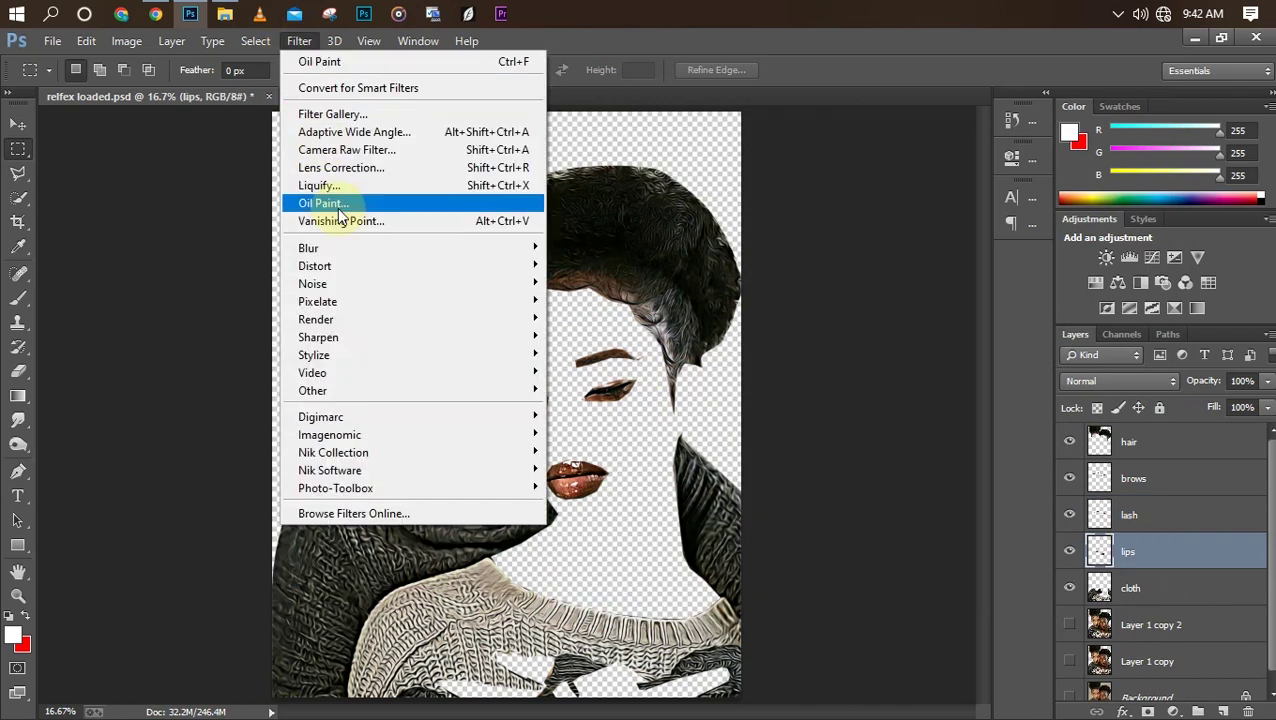
left_click(322, 203)
left_click(722, 374, "ctrl")
left_click(1048, 134)
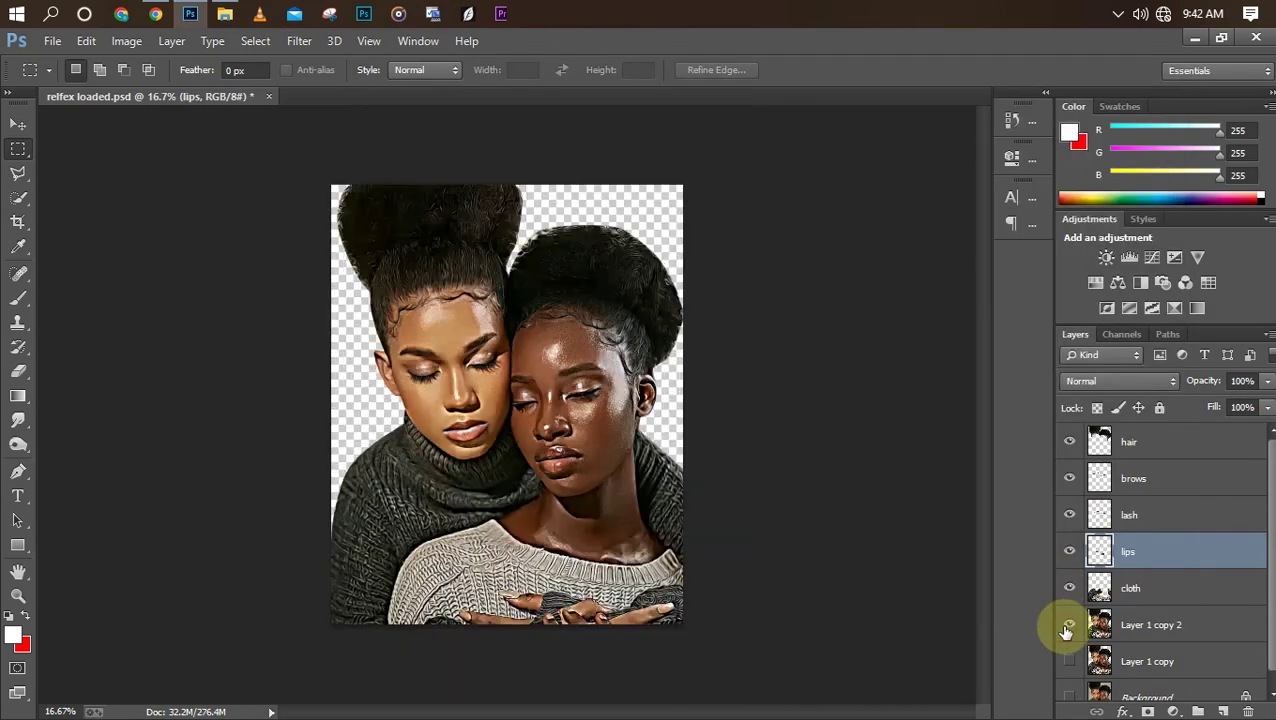
Show Layer 1 copy 2, group it with the feature layers up to hair, and merge a duplicate of the group into one layer
key("ctrl+minus")
left_click(1138, 585)
left_click(1130, 443, "shift")
key("ctrl+g")
key("ctrl+j")
key("ctrl+e")
left_click(1133, 503, "ctrl")
key("ctrl+e")
Duplicate the merged layer, clip the duplicate to the layer below with a clipping mask, and save the file
key("ctrl+j")
right_click(1165, 442)
left_click(766, 376)
key("ctrl+s")
Set up the Smudge tool with 30% strength and a 70 px brush, and show the Navigator
left_click(18, 420)
left_click_drag(355, 70, 297, 74)
key("bracketright")
key("ctrl+plus")
key("ctrl+plus")
left_click_drag(671, 712, 630, 712)
left_click(418, 41)
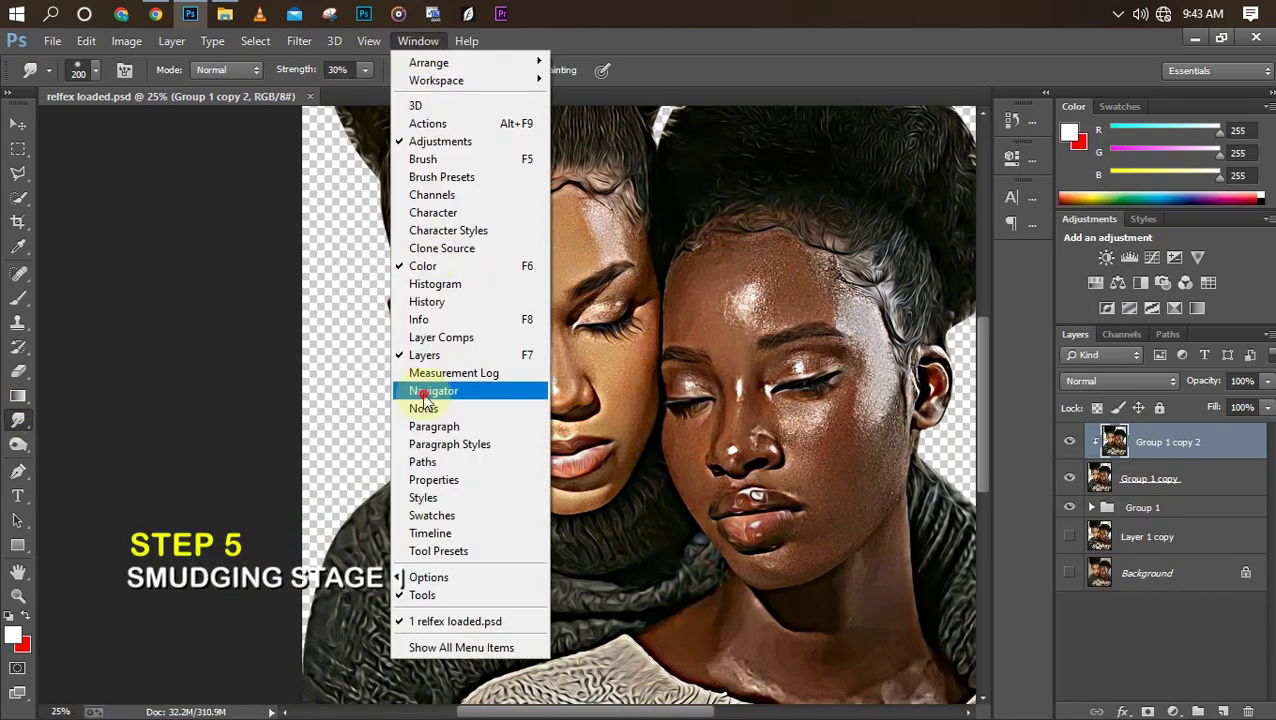
left_click(433, 390)
left_click_drag(940, 150, 935, 164)
left_click_drag(890, 213, 893, 200)
key("ctrl+plus")
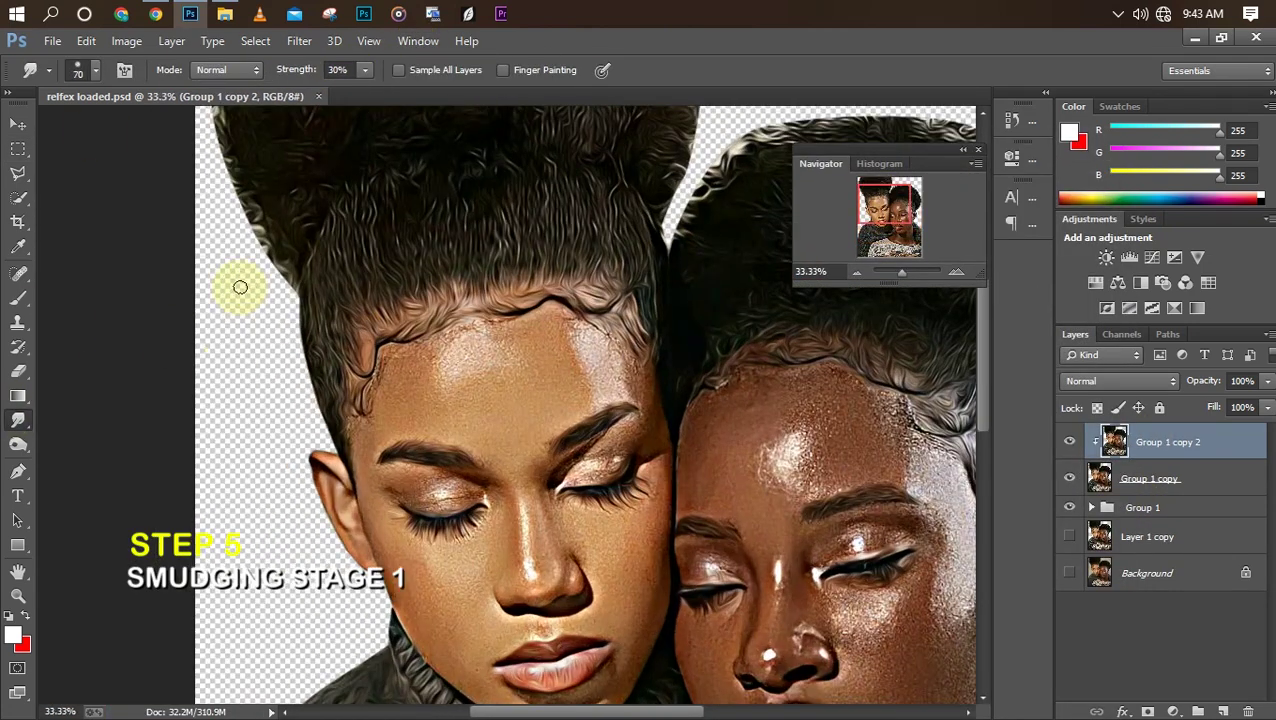
Smudge the left woman's forehead smooth from the hairline down to the brows
key("ctrl+plus")
key("bracketright")
mouse_move(308, 399)
left_mouse_down()
mouse_move(329, 328)
mouse_move(312, 405)
mouse_move(435, 301)
mouse_move(421, 299)
mouse_move(588, 270)
mouse_move(664, 305)
left_mouse_up()
mouse_move(338, 438)
left_mouse_down()
mouse_move(319, 467)
mouse_move(323, 387)
mouse_move(365, 389)
mouse_move(375, 421)
mouse_move(468, 464)
mouse_move(451, 467)
mouse_move(467, 448)
mouse_move(401, 401)
mouse_move(420, 321)
left_mouse_up()
mouse_move(442, 399)
left_mouse_down()
mouse_move(459, 338)
mouse_move(470, 342)
mouse_move(488, 470)
mouse_move(564, 450)
mouse_move(667, 343)
left_mouse_up()
mouse_move(605, 317)
left_mouse_down()
mouse_move(561, 285)
mouse_move(584, 365)
mouse_move(555, 337)
mouse_move(557, 427)
mouse_move(533, 330)
mouse_move(491, 349)
mouse_move(491, 373)
mouse_move(370, 420)
mouse_move(281, 439)
mouse_move(278, 429)
mouse_move(286, 456)
mouse_move(304, 435)
mouse_move(291, 518)
mouse_move(311, 587)
mouse_move(306, 486)
mouse_move(329, 527)
mouse_move(346, 504)
mouse_move(304, 498)
mouse_move(476, 523)
mouse_move(414, 504)
mouse_move(462, 535)
mouse_move(437, 552)
mouse_move(456, 545)
mouse_move(408, 535)
mouse_move(430, 528)
mouse_move(413, 560)
mouse_move(334, 528)
mouse_move(344, 561)
left_mouse_up()
Smudge both of the left woman's eyelids smooth with a 50 to 60 px brush
key("bracketleft")
key("bracketleft")
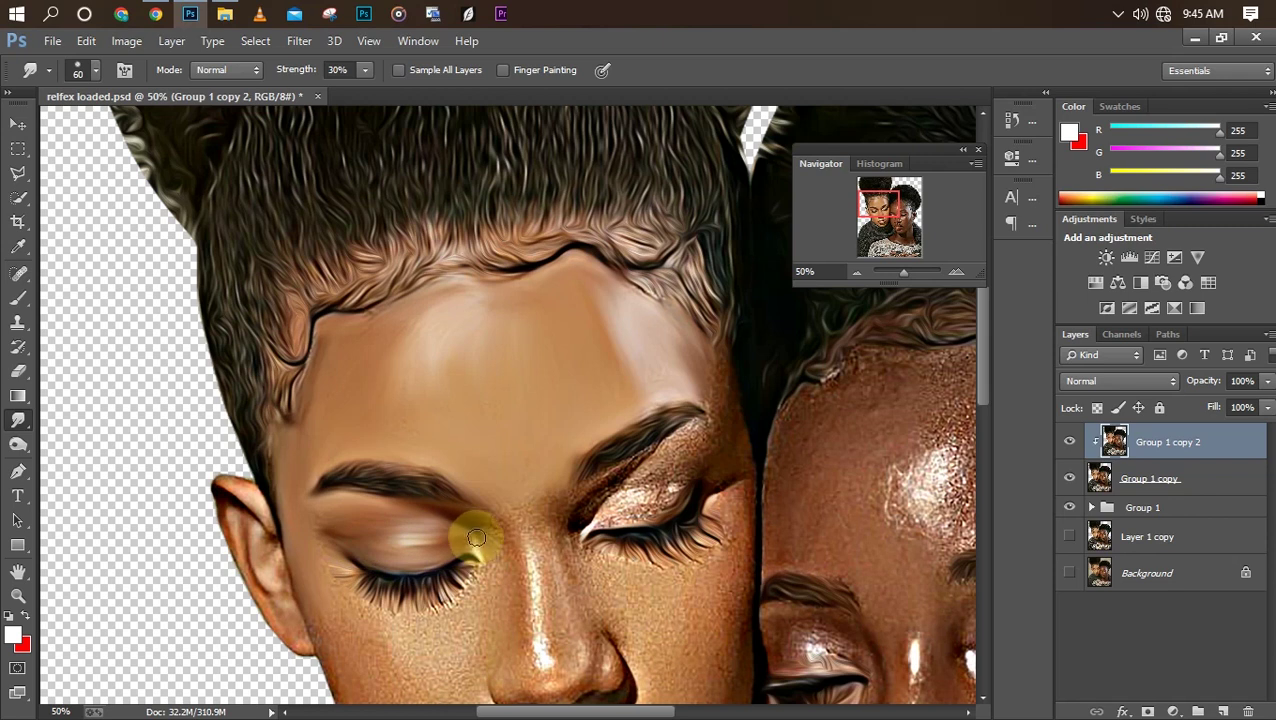
key("bracketleft")
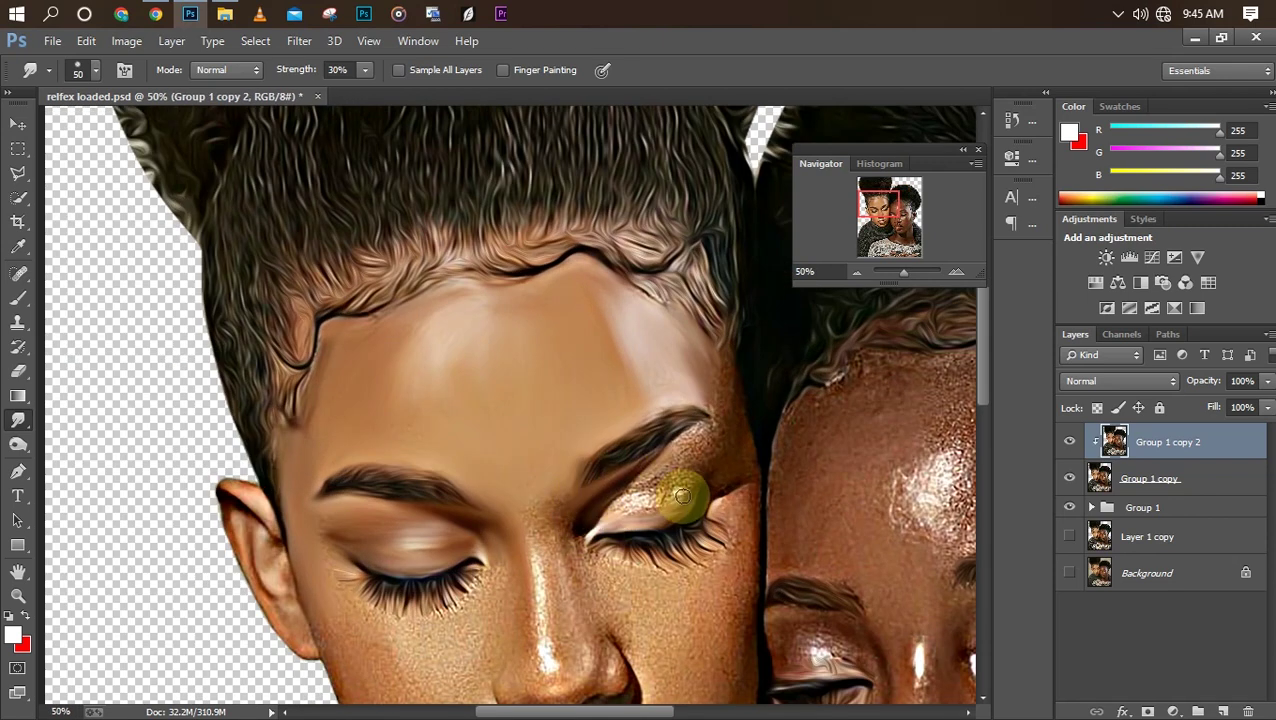
left_click_drag(631, 496, 694, 468)
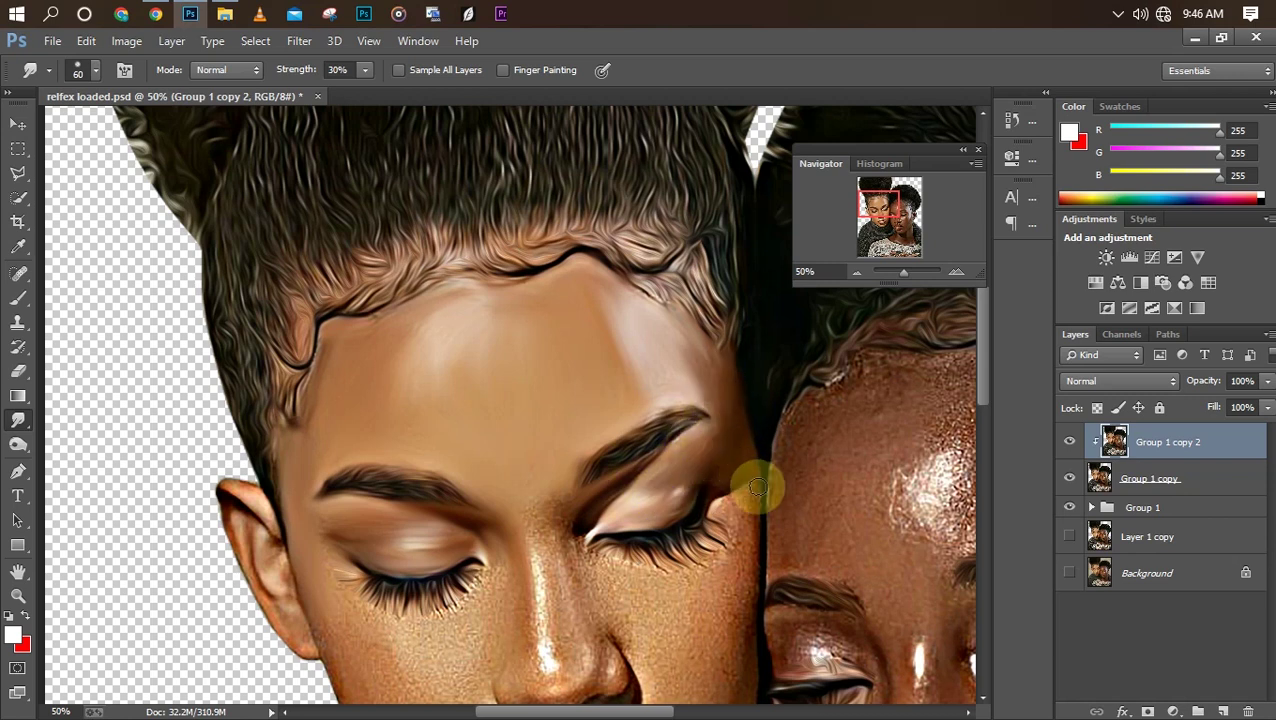
Smudge the skin of the left woman's ear with a 50 px brush
key("ctrl+minus")
key("bracketright")
key("bracketright")
key("bracketleft")
key("bracketleft")
key("bracketleft")
key("ctrl+plus")
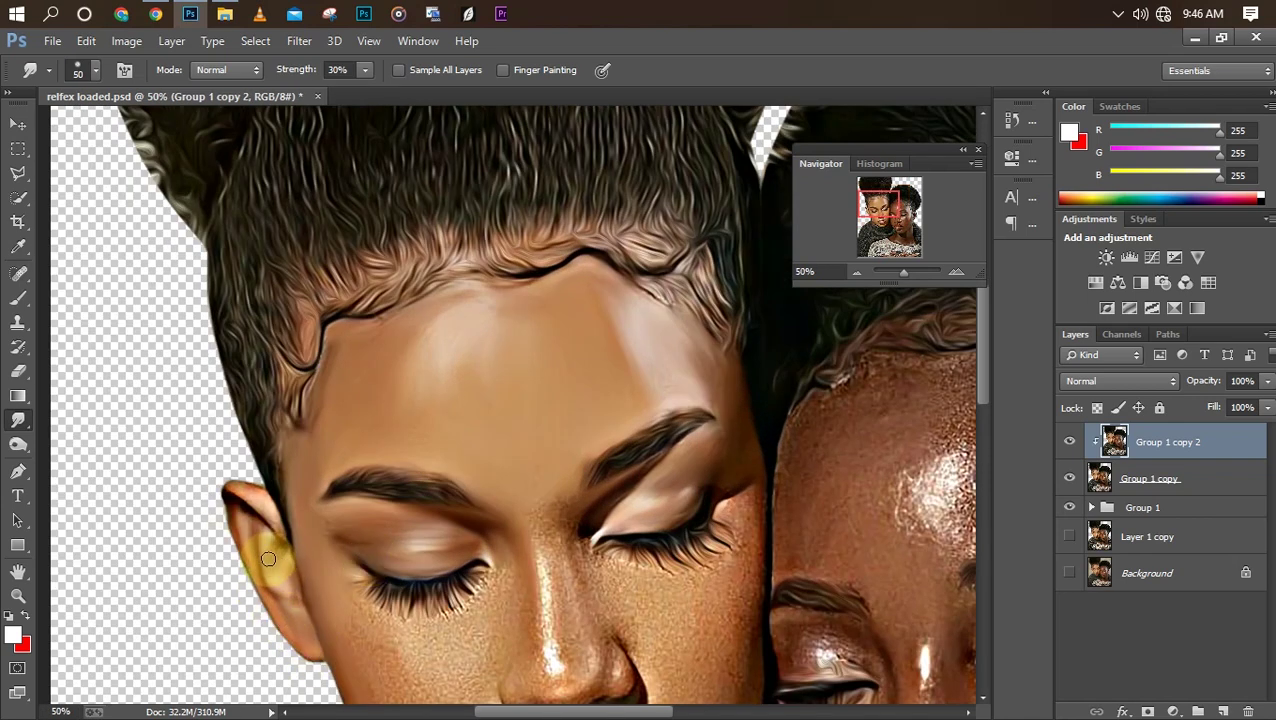
Smudge the left woman's cheek and jaw on the ear side, enlarging the brush from 60 px to 90 px and above
scroll(250, 519, "down", 3)
key("bracketright")
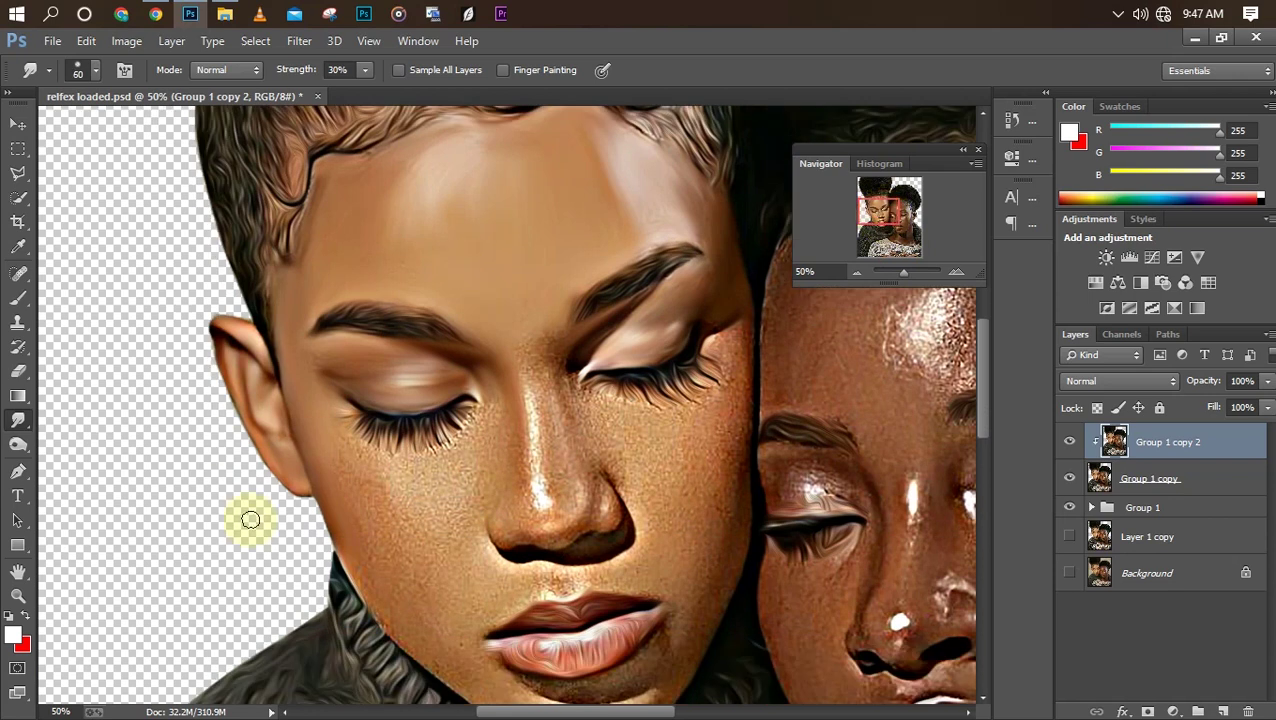
left_click_drag(358, 567, 368, 598)
key("bracketright")
key("bracketright")
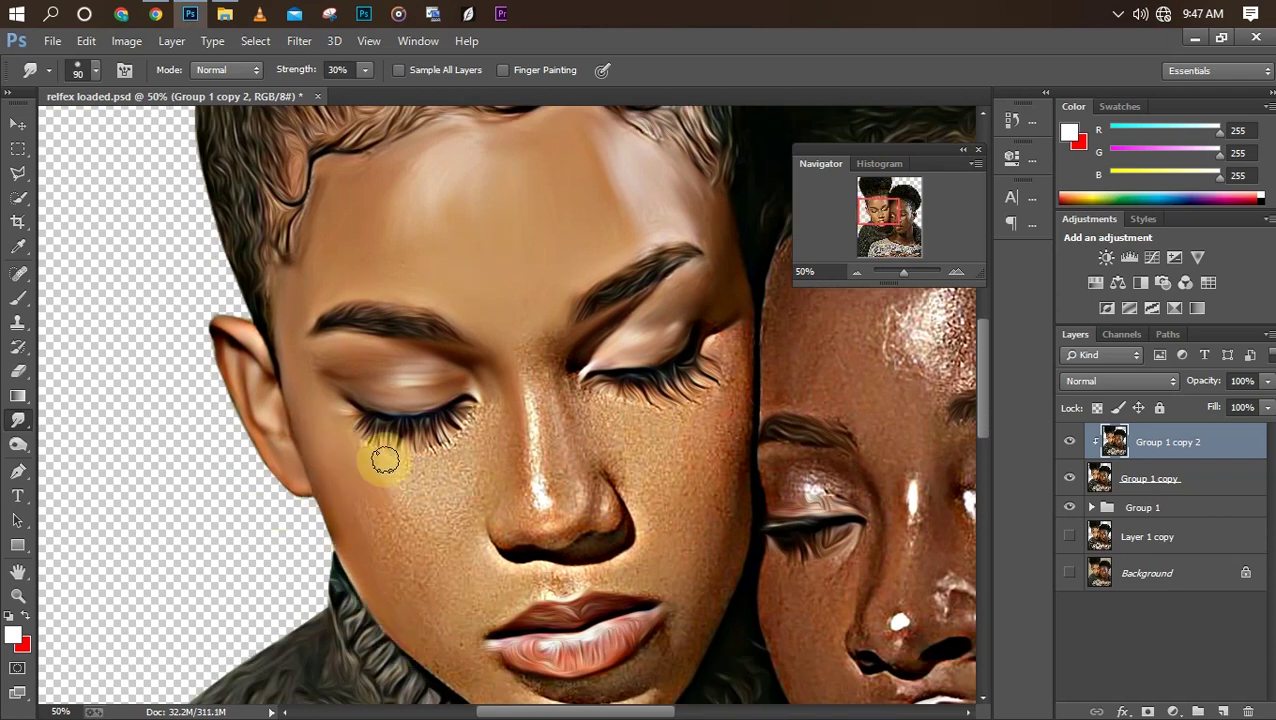
left_click_drag(387, 495, 420, 594)
key("bracketright")
left_click_drag(378, 524, 429, 633)
left_click_drag(362, 538, 453, 670)
mouse_move(375, 495)
left_mouse_down()
mouse_move(440, 555)
mouse_move(442, 456)
mouse_move(478, 464)
mouse_move(487, 567)
mouse_move(436, 521)
mouse_move(508, 506)
left_mouse_up()
Smudge along the left woman's nose from the bridge to the tip with a 60 px brush
key("bracketleft")
key("bracketleft")
key("bracketleft")
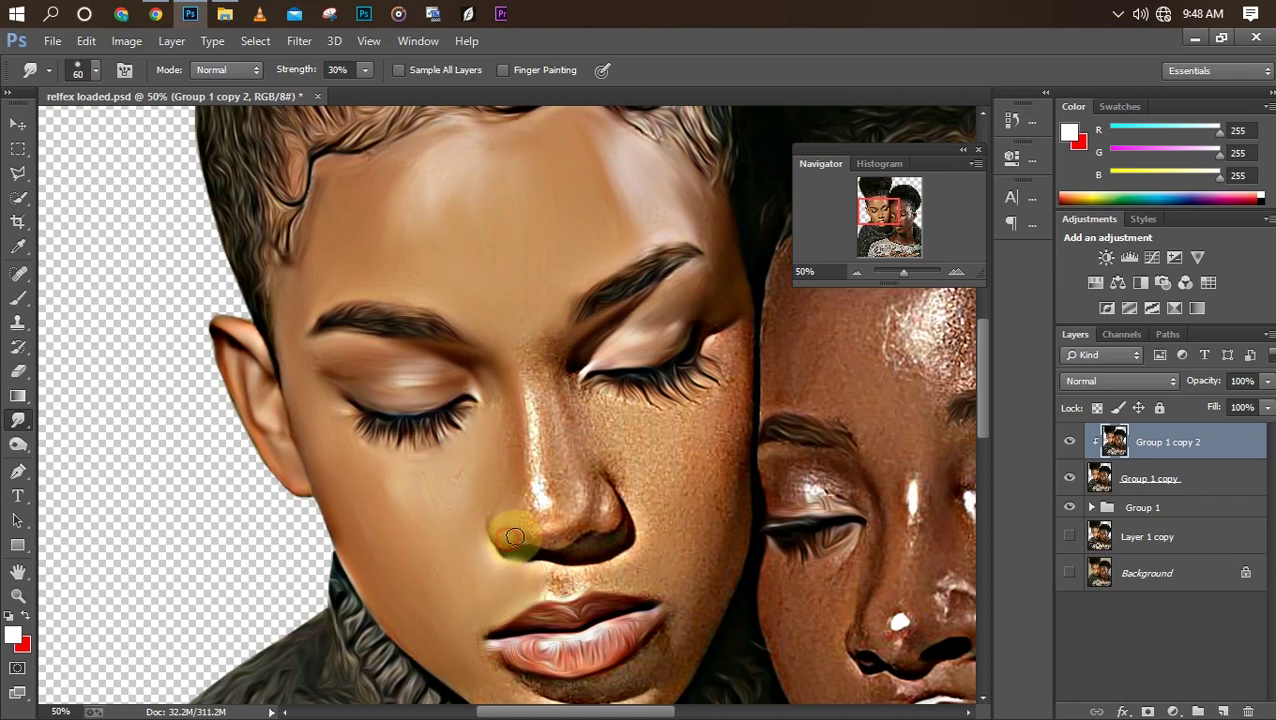
mouse_move(514, 380)
left_mouse_down()
mouse_move(527, 498)
mouse_move(564, 503)
left_mouse_up()
mouse_move(535, 424)
left_mouse_down()
mouse_move(558, 345)
mouse_move(558, 433)
mouse_move(568, 381)
mouse_move(588, 506)
left_mouse_up()
key("bracketright")
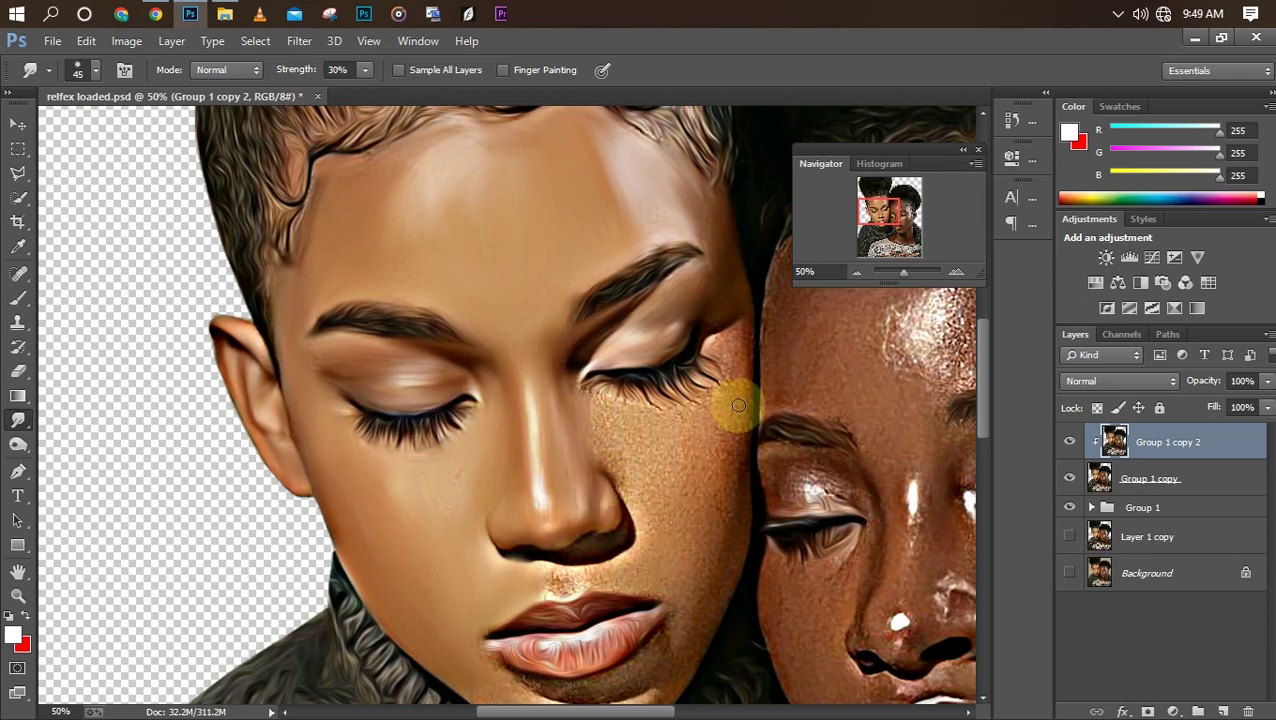
Smudge the left woman's chin and the skin above her upper lip with a 40 to 50 px brush
scroll(491, 518, "down", 3)
mouse_move(498, 553)
left_mouse_down()
mouse_move(632, 567)
mouse_move(588, 577)
left_mouse_up()
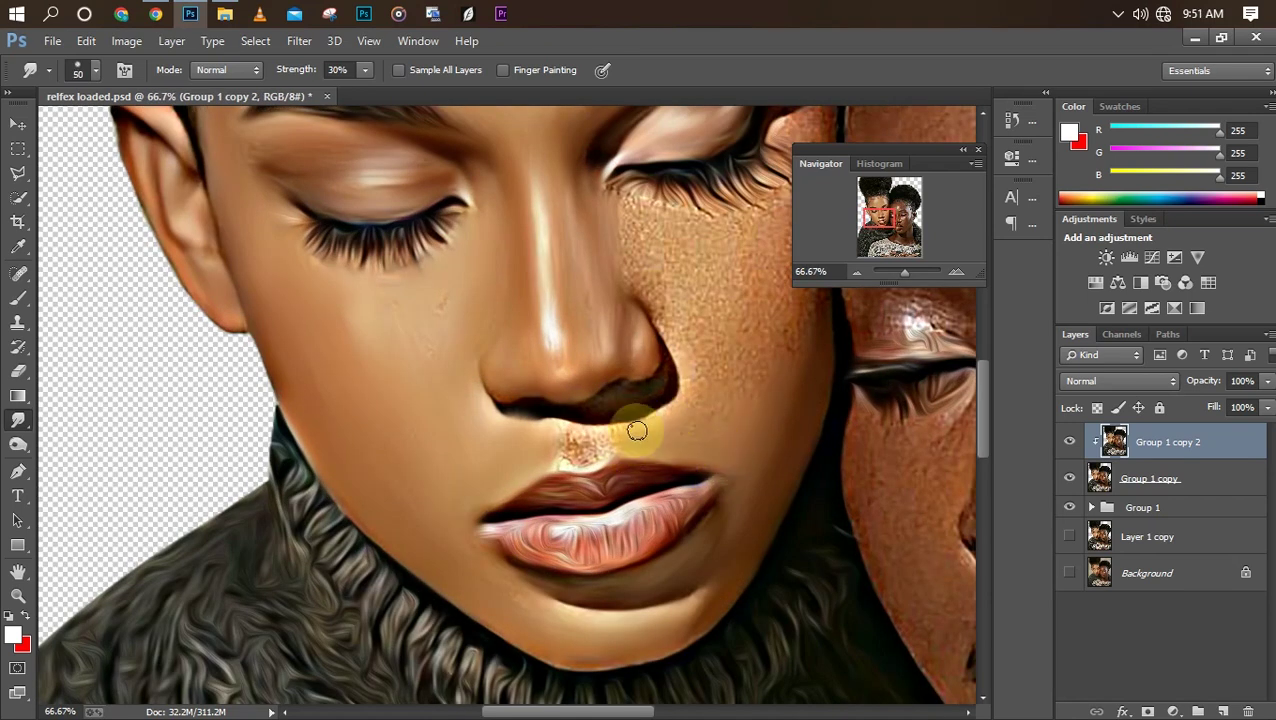
key("bracketleft")
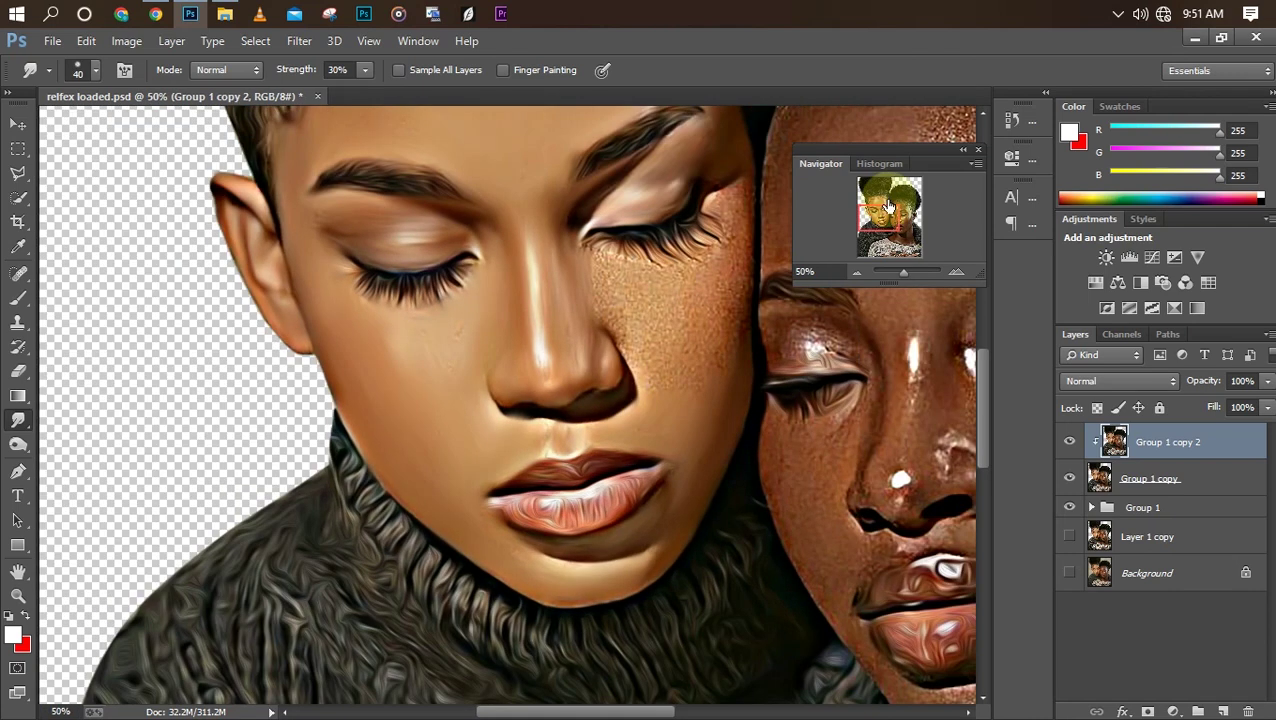
Smudge the left woman's inner cheek below the lashes, beside the nose, with an 80 px brush
mouse_move(727, 328)
left_mouse_down()
mouse_move(728, 304)
mouse_move(711, 350)
left_mouse_up()
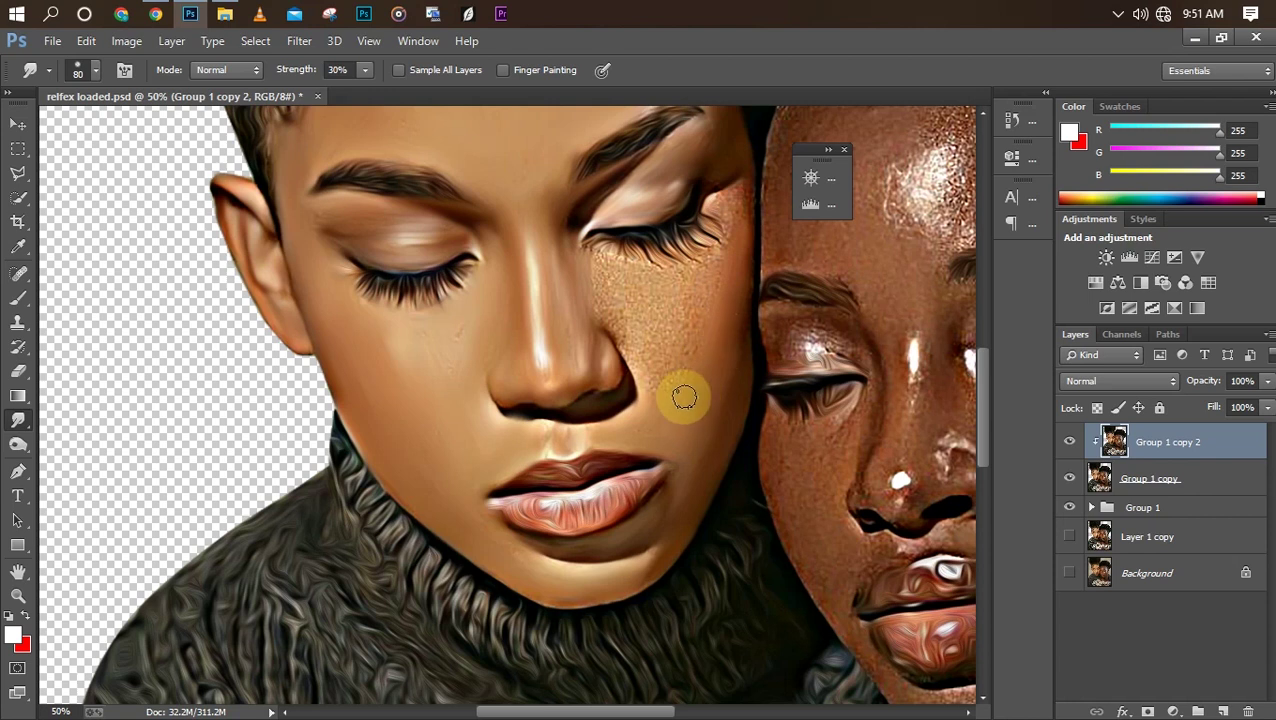
left_click_drag(631, 354, 614, 312)
mouse_move(599, 263)
left_mouse_down()
mouse_move(659, 340)
mouse_move(702, 301)
mouse_move(655, 300)
mouse_move(615, 265)
mouse_move(743, 231)
left_mouse_up()
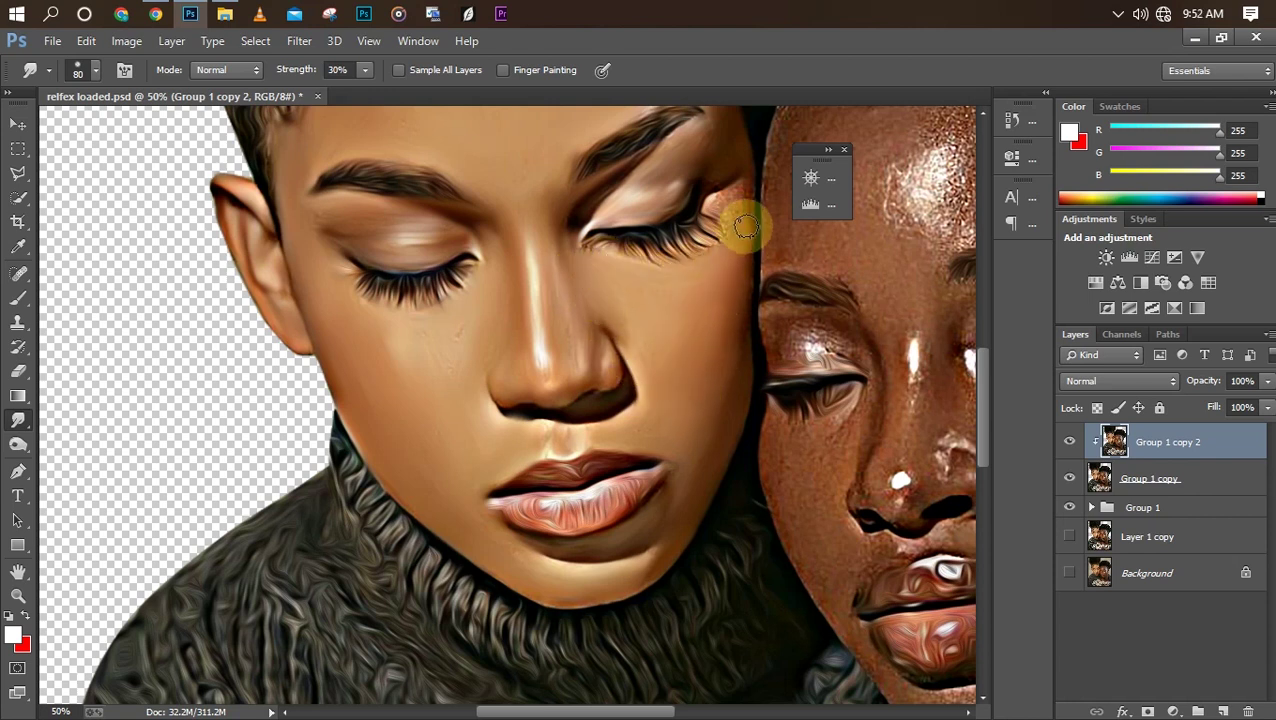
left_click_drag(704, 260, 643, 265)
Smudge the right woman's forehead and temple smooth with a 125 px brush
scroll(640, 265, "down", 2)
scroll(641, 313, "up", 1)
key("bracketright")
key("bracketright")
left_click_drag(704, 328, 714, 245)
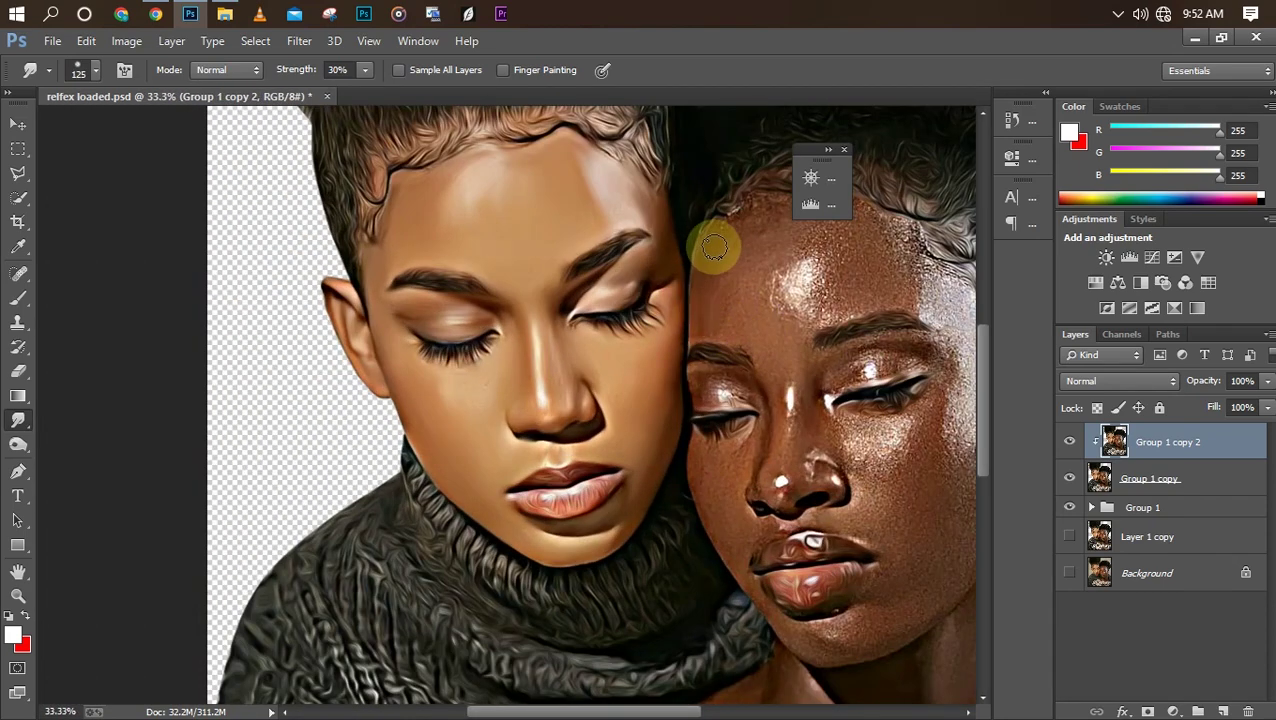
left_click(810, 179)
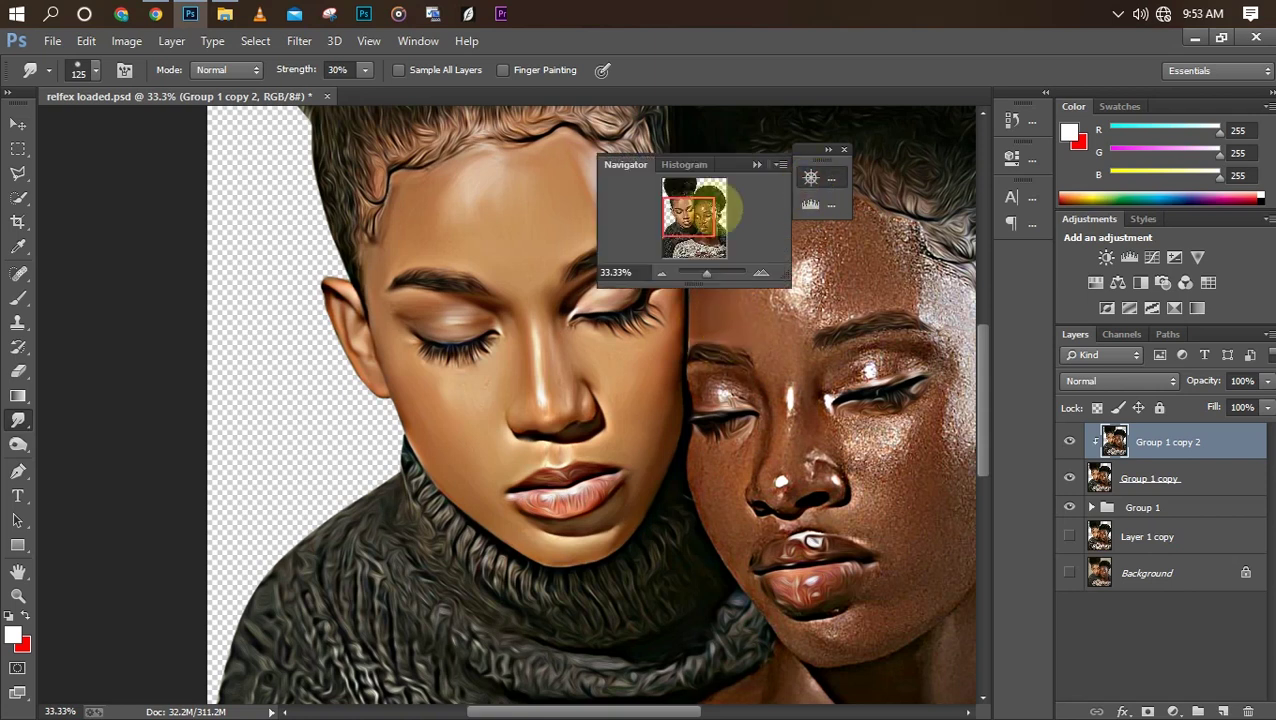
left_click_drag(704, 218, 710, 210)
mouse_move(579, 358)
left_mouse_down()
mouse_move(674, 336)
mouse_move(681, 351)
mouse_move(635, 351)
mouse_move(600, 396)
left_mouse_up()
mouse_move(626, 454)
left_mouse_down()
mouse_move(649, 410)
mouse_move(635, 399)
mouse_move(662, 370)
mouse_move(655, 333)
mouse_move(733, 378)
mouse_move(809, 450)
left_mouse_up()
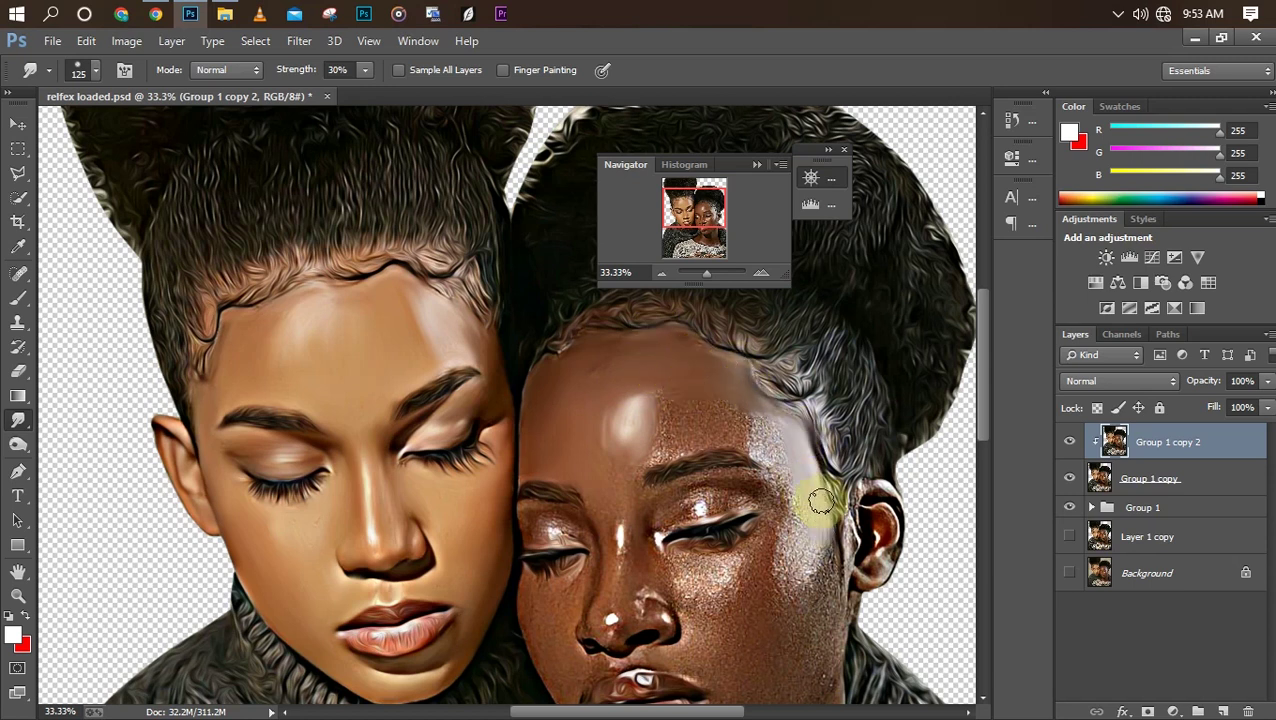
mouse_move(789, 456)
left_mouse_down()
mouse_move(691, 447)
mouse_move(741, 442)
mouse_move(663, 423)
left_mouse_up()
Smudge the right woman's eyelid and cheek on the ear side, finishing under the lashes with a 100 px brush
scroll(800, 500, "down", 3)
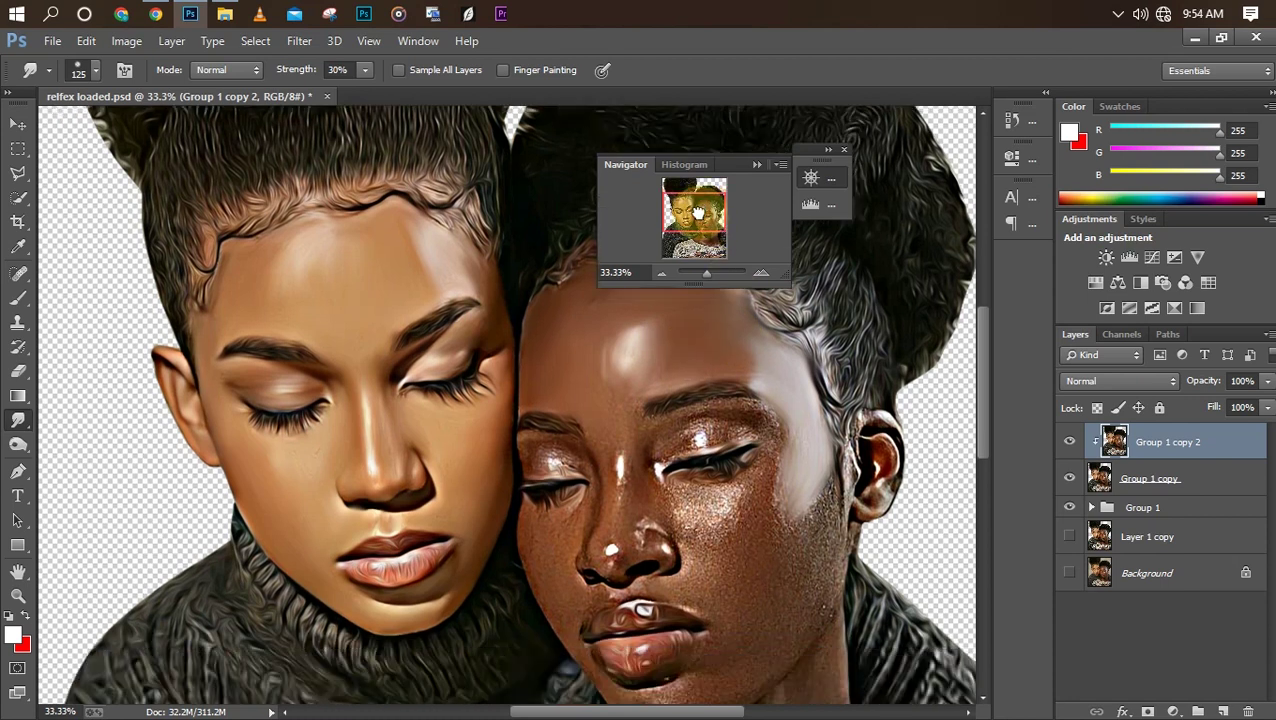
key("bracketleft")
key("bracketleft")
mouse_move(751, 378)
left_mouse_down()
mouse_move(655, 432)
mouse_move(700, 401)
mouse_move(759, 392)
left_mouse_up()
mouse_move(827, 446)
left_mouse_down()
mouse_move(823, 504)
mouse_move(760, 627)
mouse_move(823, 541)
mouse_move(765, 614)
mouse_move(800, 510)
mouse_move(806, 561)
mouse_move(735, 666)
mouse_move(757, 584)
mouse_move(672, 567)
mouse_move(752, 521)
mouse_move(652, 551)
mouse_move(735, 524)
mouse_move(643, 451)
left_mouse_up()
key("bracketright")
key("bracketright")
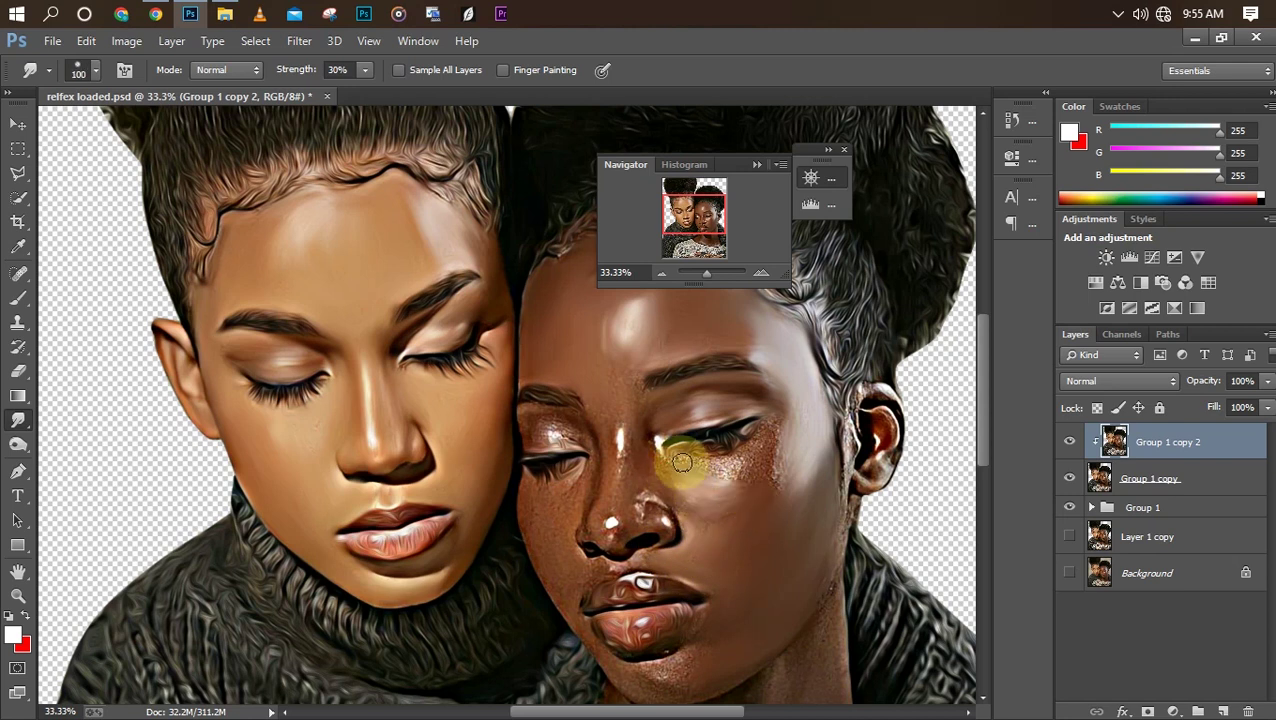
left_click_drag(727, 457, 760, 453)
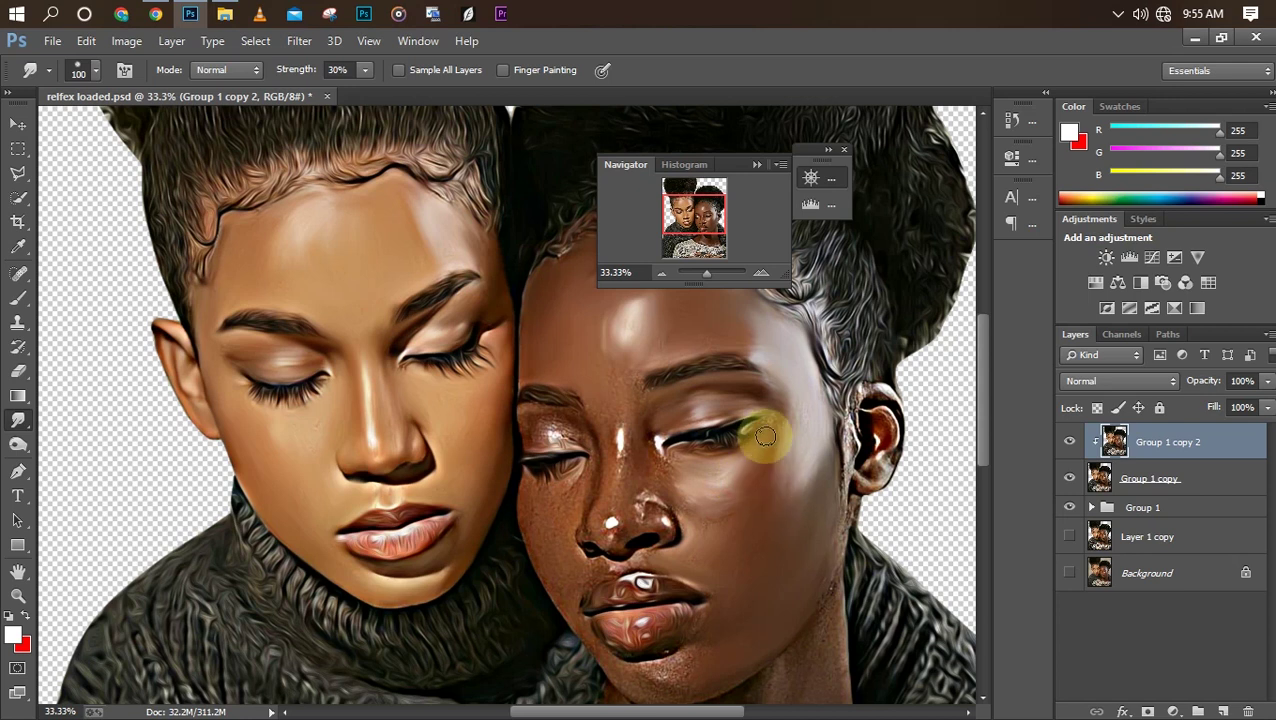
Smudge the right woman's chin and her cheek next to the left woman's face with a 90 px brush
scroll(626, 569, "down", 3)
key("bracketleft")
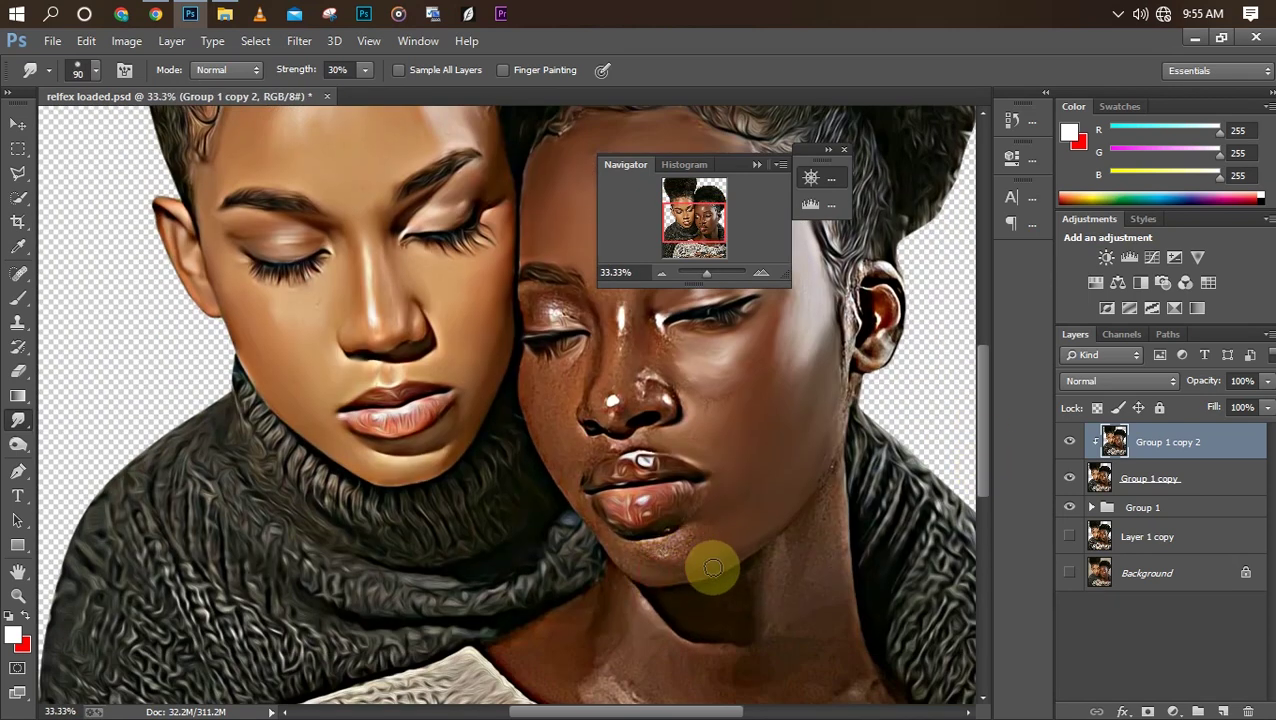
mouse_move(698, 540)
left_mouse_down()
mouse_move(659, 548)
mouse_move(656, 585)
mouse_move(579, 502)
mouse_move(707, 526)
mouse_move(694, 513)
mouse_move(591, 504)
mouse_move(551, 459)
left_mouse_up()
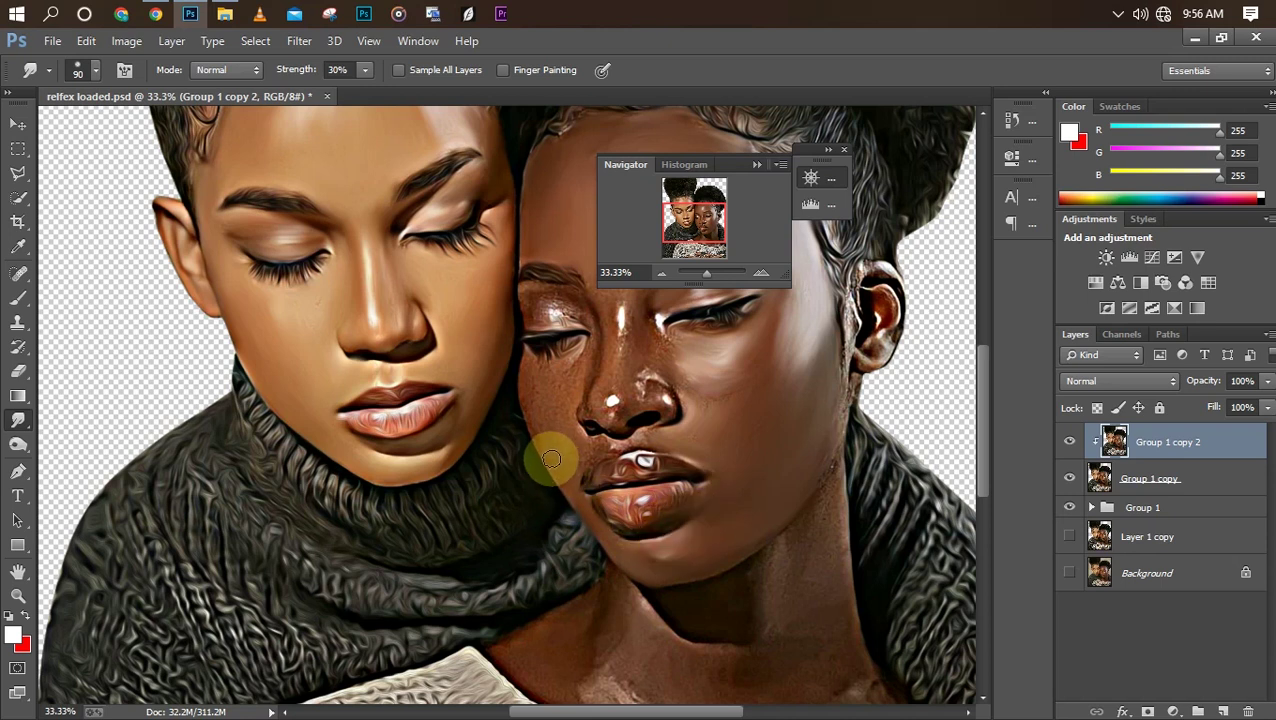
mouse_move(527, 372)
left_mouse_down()
mouse_move(551, 425)
mouse_move(568, 433)
mouse_move(560, 401)
mouse_move(586, 356)
left_mouse_up()
left_click_drag(575, 404, 578, 473)
Smudge the skin between the right woman's nose and upper lip with a 45 to 60 px brush
key("bracketleft")
key("bracketleft")
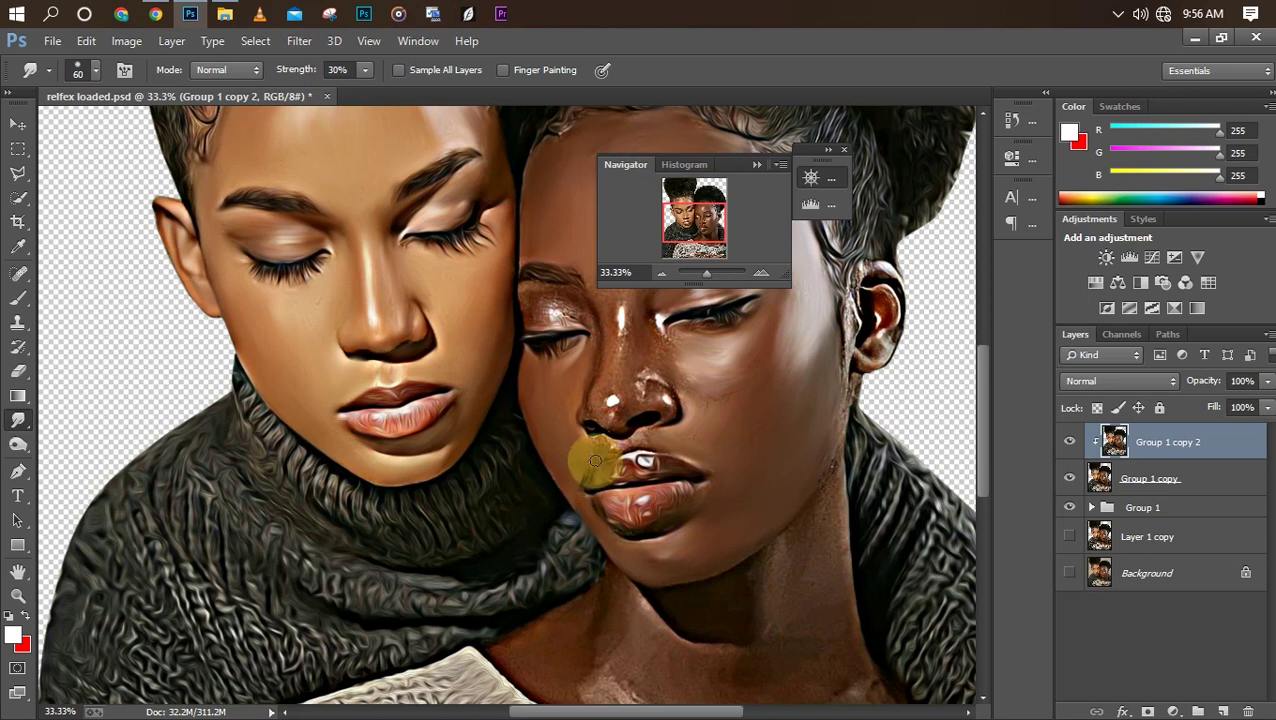
key("ctrl+equal")
key("bracketleft")
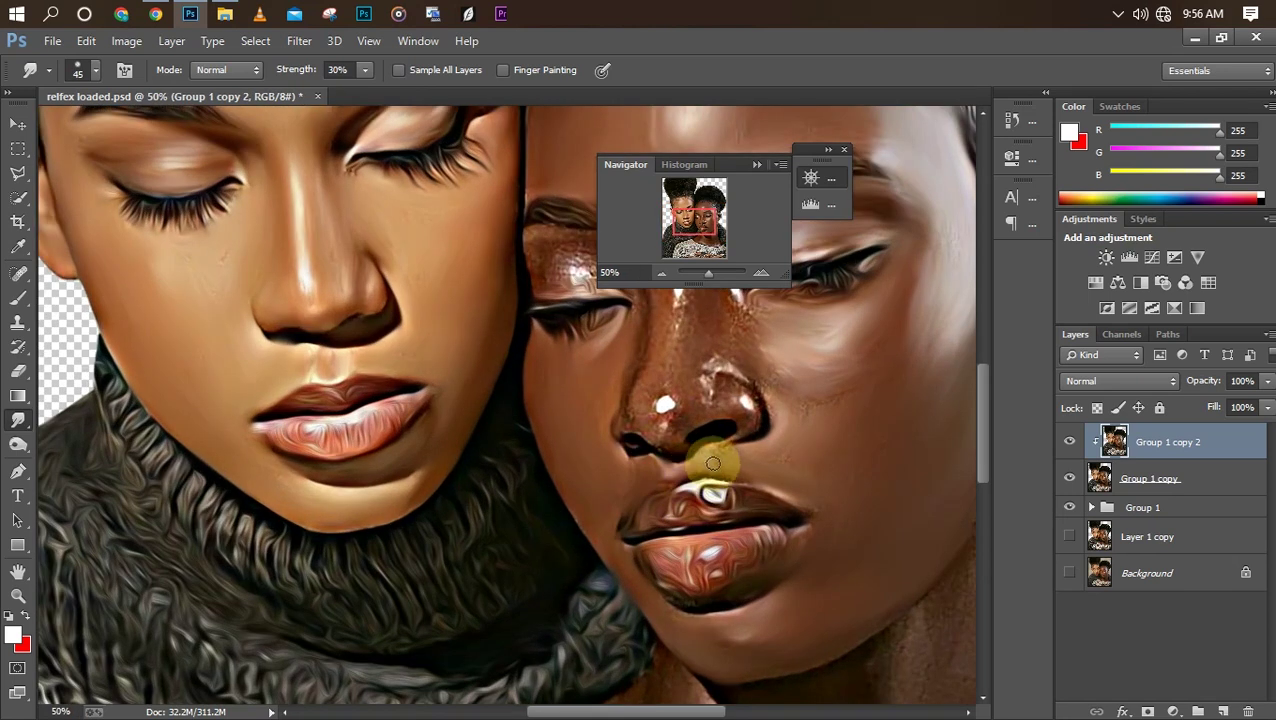
mouse_move(722, 444)
left_mouse_down()
mouse_move(632, 421)
mouse_move(746, 416)
left_mouse_up()
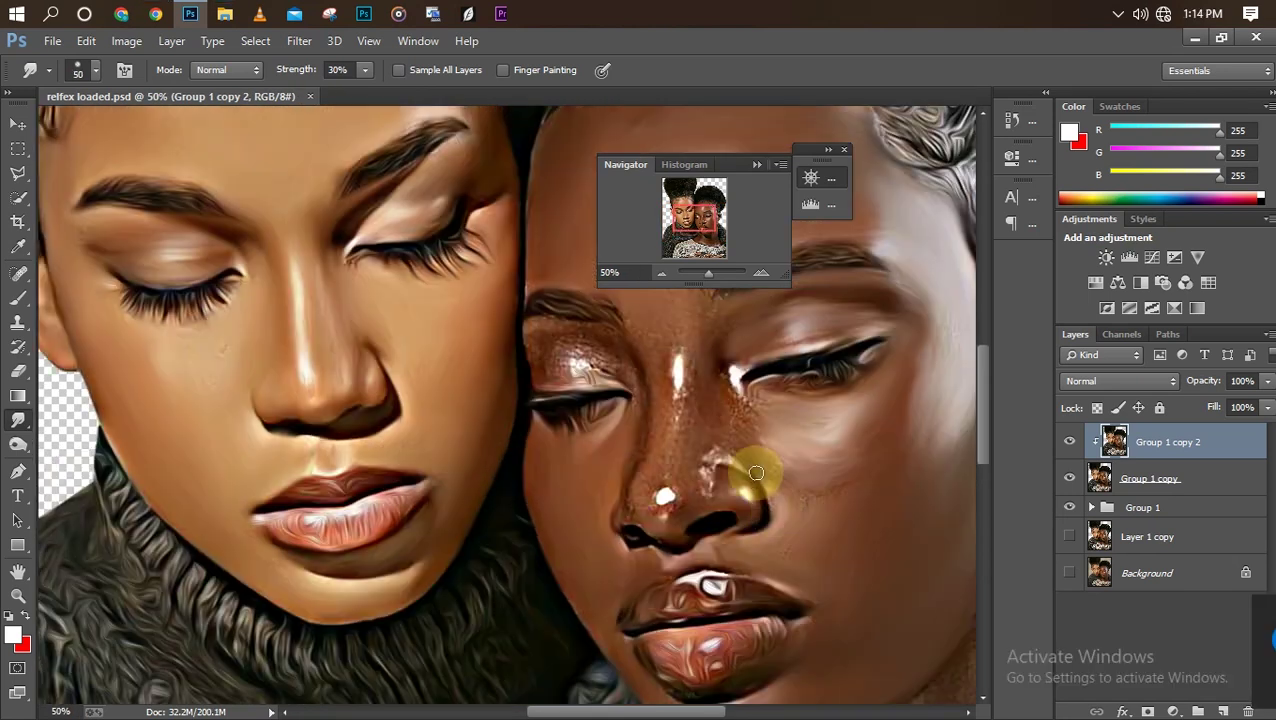
Smudge the right woman's nose, inner eyelid and the area between her brows, starting with a 50 px brush
mouse_move(752, 473)
left_mouse_down()
mouse_move(724, 383)
mouse_move(743, 398)
mouse_move(710, 483)
mouse_move(669, 514)
mouse_move(691, 498)
mouse_move(704, 417)
mouse_move(664, 491)
mouse_move(636, 506)
mouse_move(641, 469)
mouse_move(663, 466)
mouse_move(688, 343)
mouse_move(701, 353)
mouse_move(664, 393)
mouse_move(656, 367)
mouse_move(542, 365)
mouse_move(620, 342)
mouse_move(532, 331)
left_mouse_up()
key("bracketright")
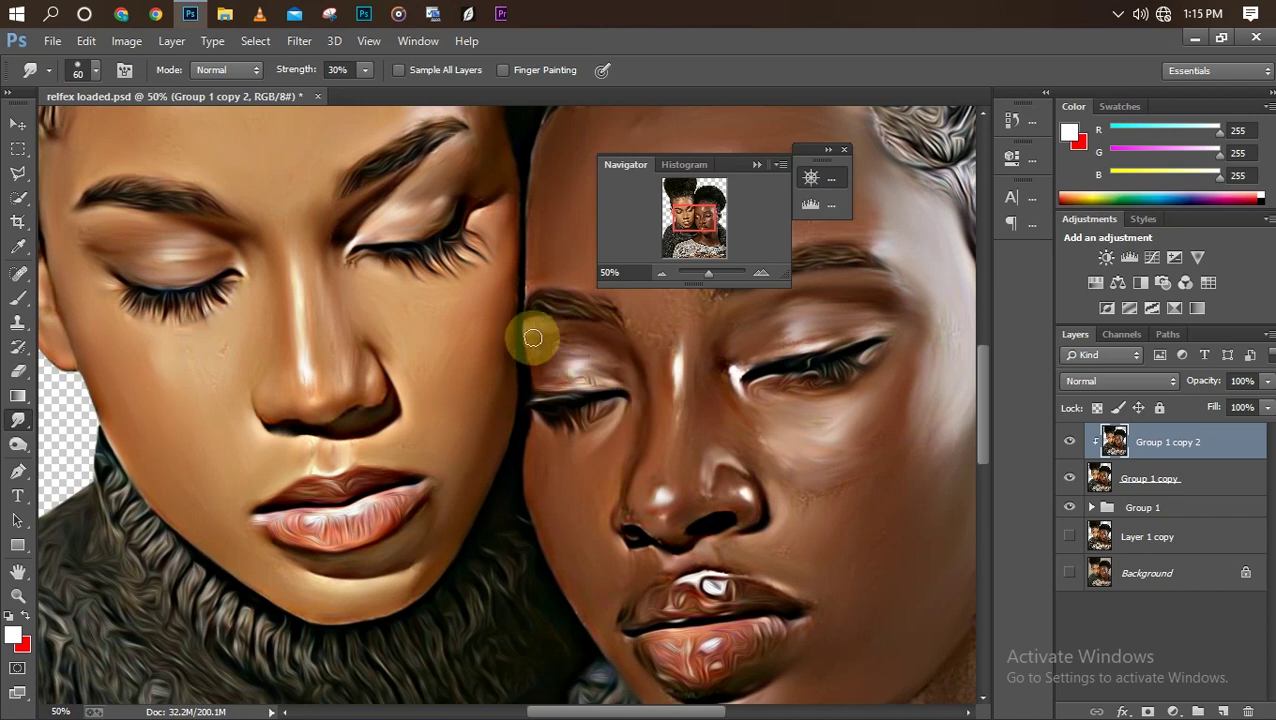
left_click_drag(695, 219, 699, 216)
key("]")
left_click_drag(580, 408, 612, 344)
mouse_move(629, 403)
left_mouse_down()
mouse_move(652, 423)
mouse_move(815, 379)
mouse_move(682, 323)
mouse_move(758, 297)
mouse_move(703, 553)
mouse_move(753, 553)
mouse_move(683, 614)
left_mouse_up()
Smudge the right woman's ear smooth with a 50 px brush
left_click_drag(702, 225, 709, 224)
key("[")
key("[")
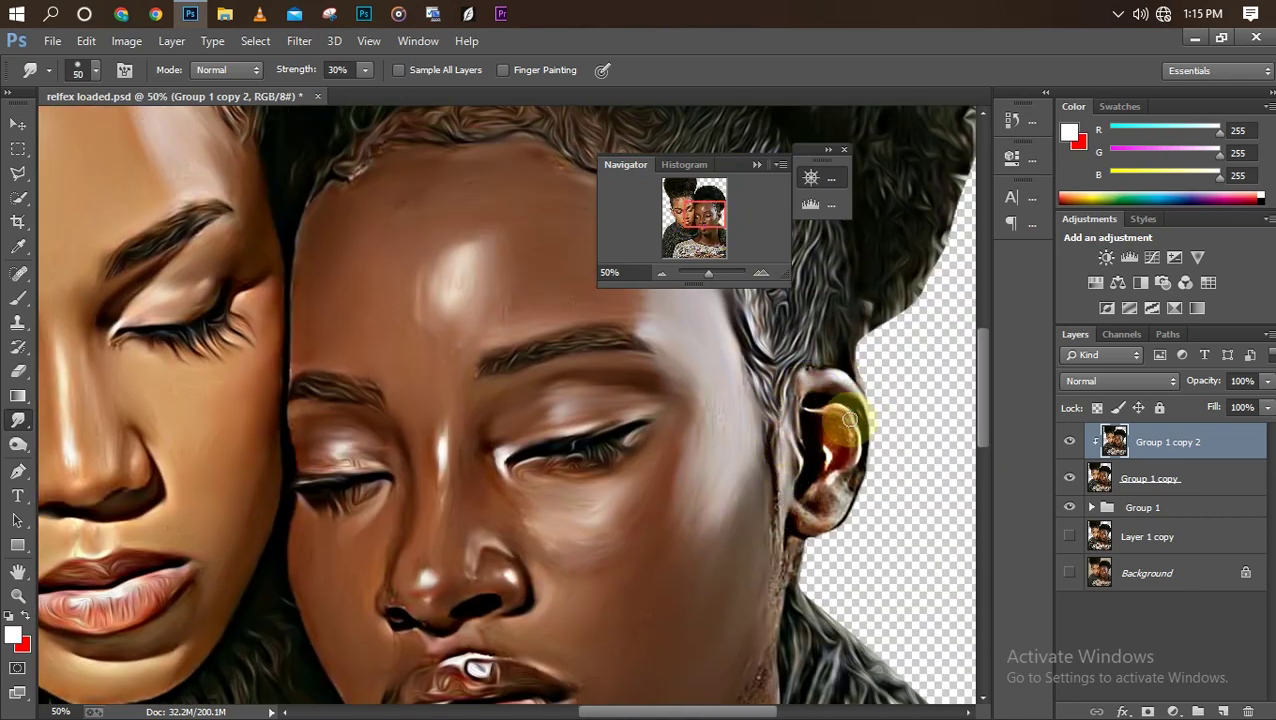
mouse_move(843, 433)
left_mouse_down()
mouse_move(825, 489)
mouse_move(798, 510)
left_mouse_up()
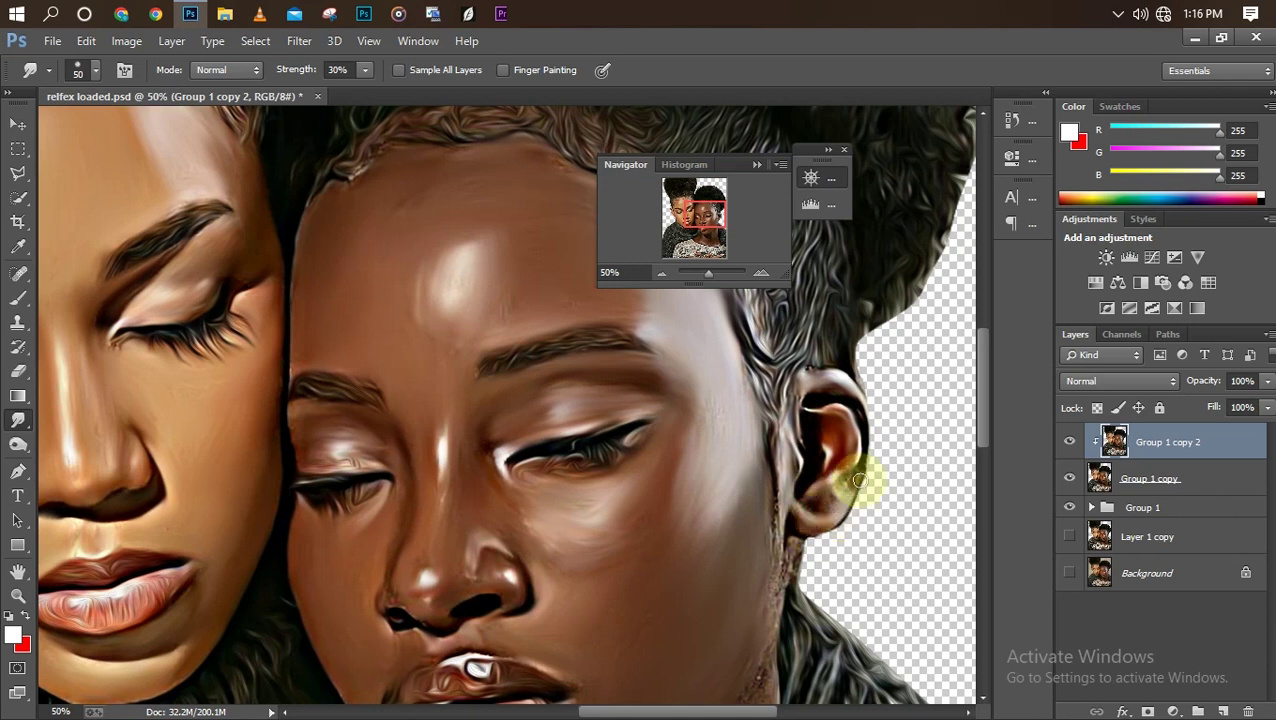
Smudge the edge of the right woman's jaw just below the ear with a 60 px brush
left_click_drag(983, 407, 983, 454)
key("]")
left_click_drag(754, 446, 788, 346)
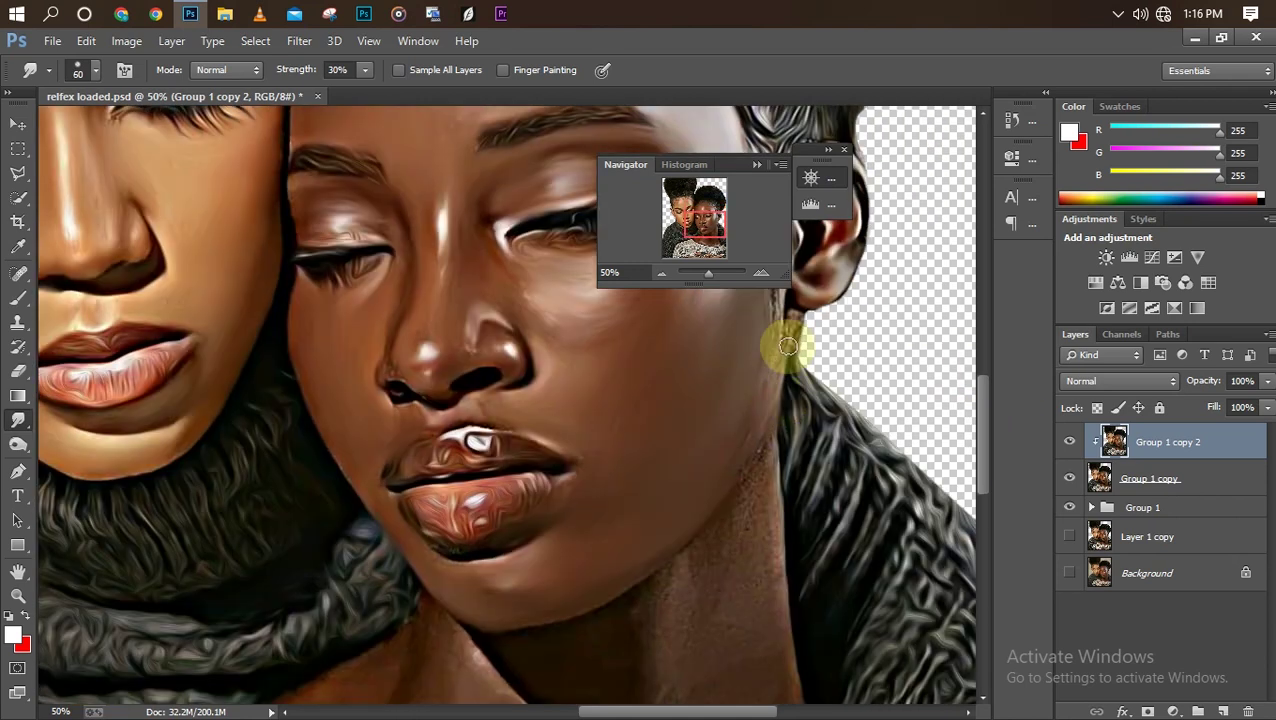
left_click_drag(981, 443, 981, 428)
mouse_move(765, 408)
left_mouse_down()
mouse_move(789, 356)
mouse_move(763, 467)
left_mouse_up()
Smudge the right woman's lower neck and collarbone area above the sweater with a larger brush
left_click_drag(979, 457, 978, 526)
key("]")
key("]")
key("]")
key("]")
key("]")
mouse_move(283, 478)
left_mouse_down()
mouse_move(359, 407)
mouse_move(338, 521)
mouse_move(371, 444)
left_mouse_up()
key("[")
key("[")
left_click_drag(433, 361, 527, 460)
mouse_move(427, 407)
left_mouse_down()
mouse_move(396, 555)
mouse_move(388, 545)
mouse_move(441, 535)
mouse_move(519, 589)
mouse_move(435, 477)
mouse_move(593, 461)
mouse_move(533, 468)
mouse_move(474, 520)
mouse_move(525, 558)
mouse_move(526, 532)
mouse_move(550, 516)
mouse_move(580, 604)
mouse_move(710, 617)
mouse_move(557, 578)
mouse_move(621, 580)
mouse_move(608, 530)
mouse_move(605, 550)
mouse_move(784, 623)
mouse_move(882, 572)
mouse_move(822, 553)
mouse_move(769, 588)
mouse_move(786, 592)
mouse_move(802, 534)
mouse_move(800, 472)
mouse_move(782, 460)
mouse_move(744, 550)
mouse_move(628, 554)
mouse_move(695, 534)
mouse_move(742, 480)
mouse_move(627, 571)
mouse_move(711, 522)
left_mouse_up()
Smudge the side of the right woman's neck with a 100 px brush, then reduce the brush to 60 px
key("bracketright")
scroll(760, 490, "up", 5)
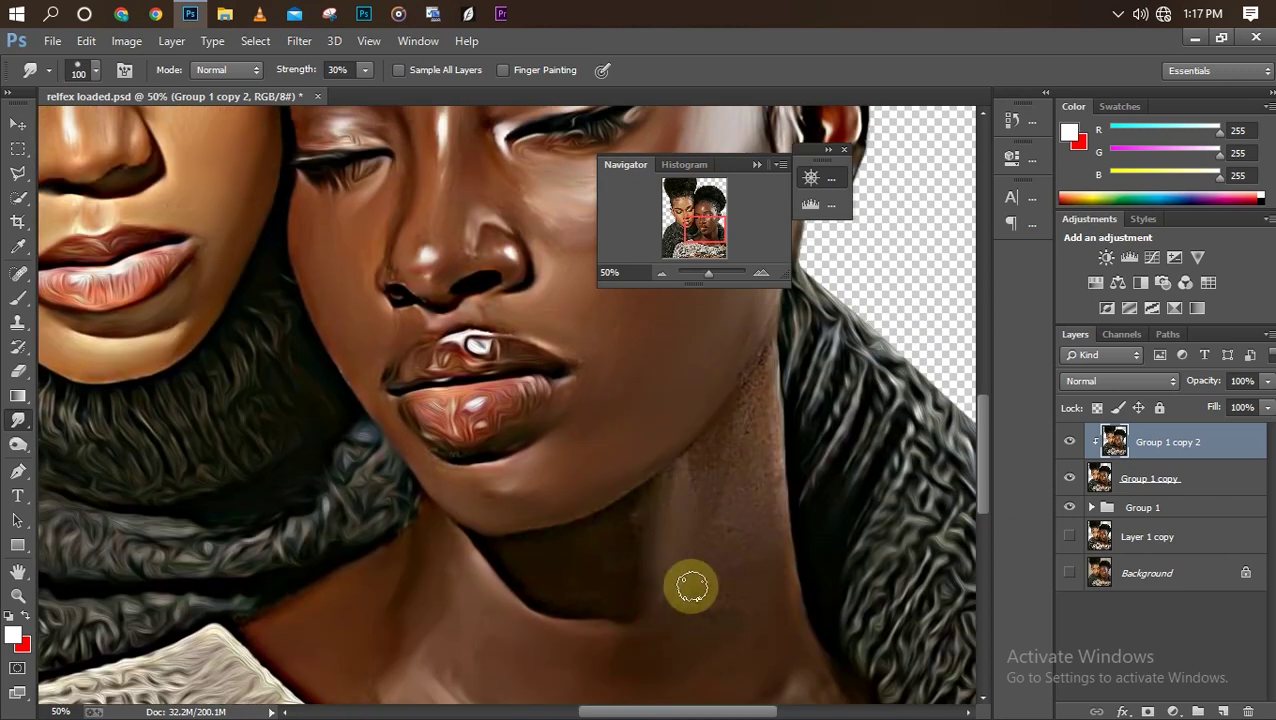
mouse_move(738, 592)
left_mouse_down()
mouse_move(764, 499)
mouse_move(733, 565)
mouse_move(680, 477)
mouse_move(740, 479)
mouse_move(742, 414)
mouse_move(730, 401)
mouse_move(757, 383)
mouse_move(742, 434)
mouse_move(631, 505)
mouse_move(629, 602)
mouse_move(505, 562)
mouse_move(570, 538)
mouse_move(611, 500)
mouse_move(547, 542)
mouse_move(574, 543)
mouse_move(608, 572)
mouse_move(600, 595)
mouse_move(593, 555)
mouse_move(539, 533)
left_mouse_up()
key("bracketleft")
key("bracketleft")
key("bracketleft")
key("bracketleft")
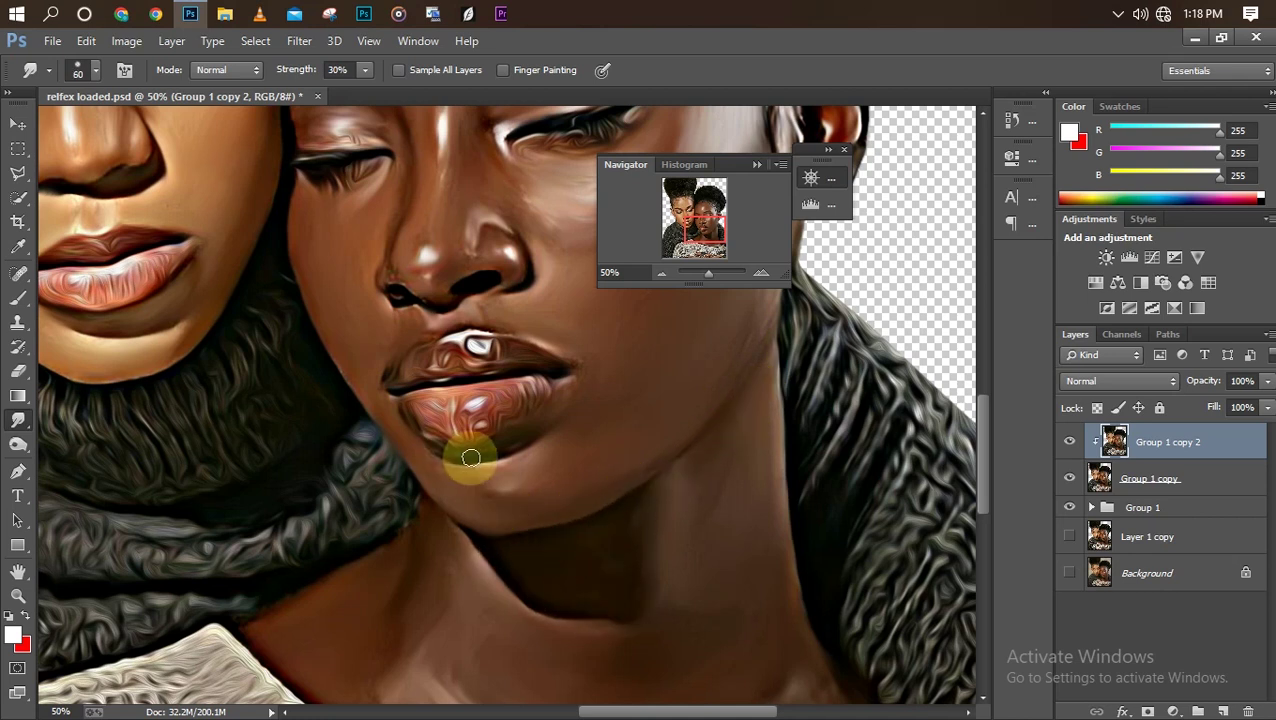
Smudge the fingers resting over the light sweater smooth with a brush of 70 to 100 px
key("ctrl+minus")
key("ctrl+minus")
key("ctrl+minus")
key("ctrl+plus")
key("ctrl+plus")
left_click_drag(692, 217, 694, 241)
key("bracketright")
key("bracketright")
key("bracketright")
key("bracketleft")
key("bracketleft")
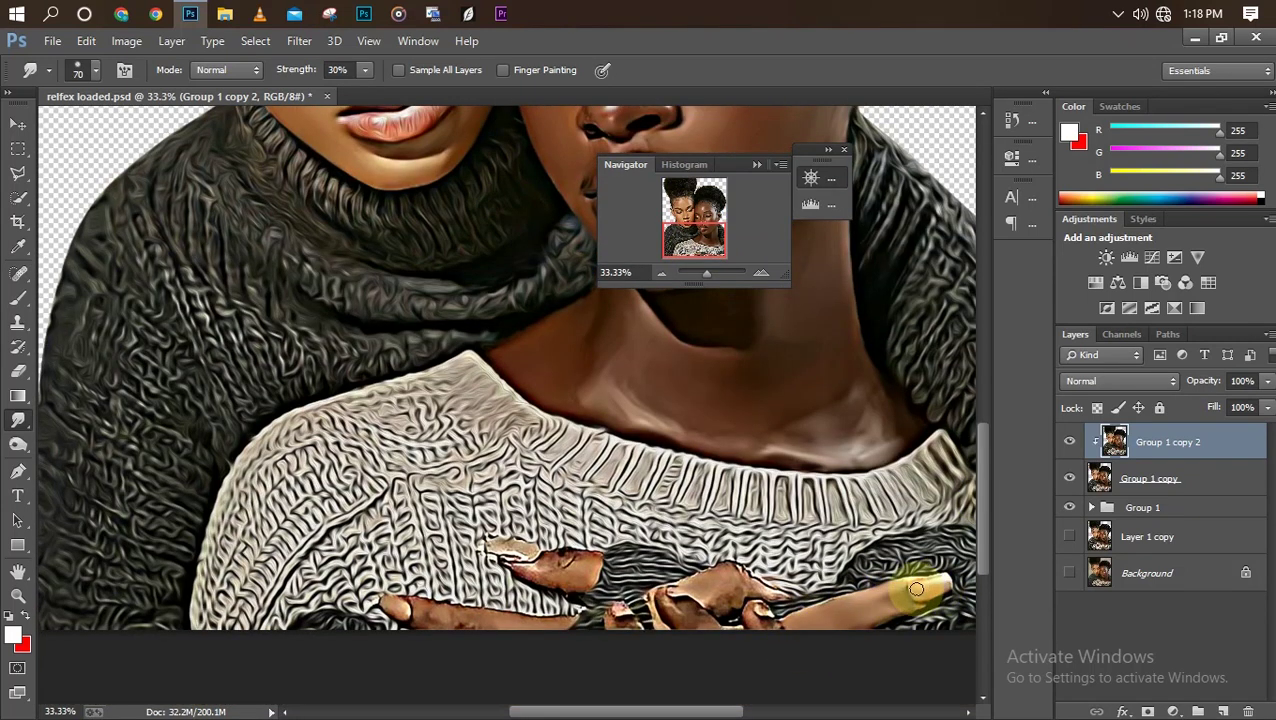
key("bracketright")
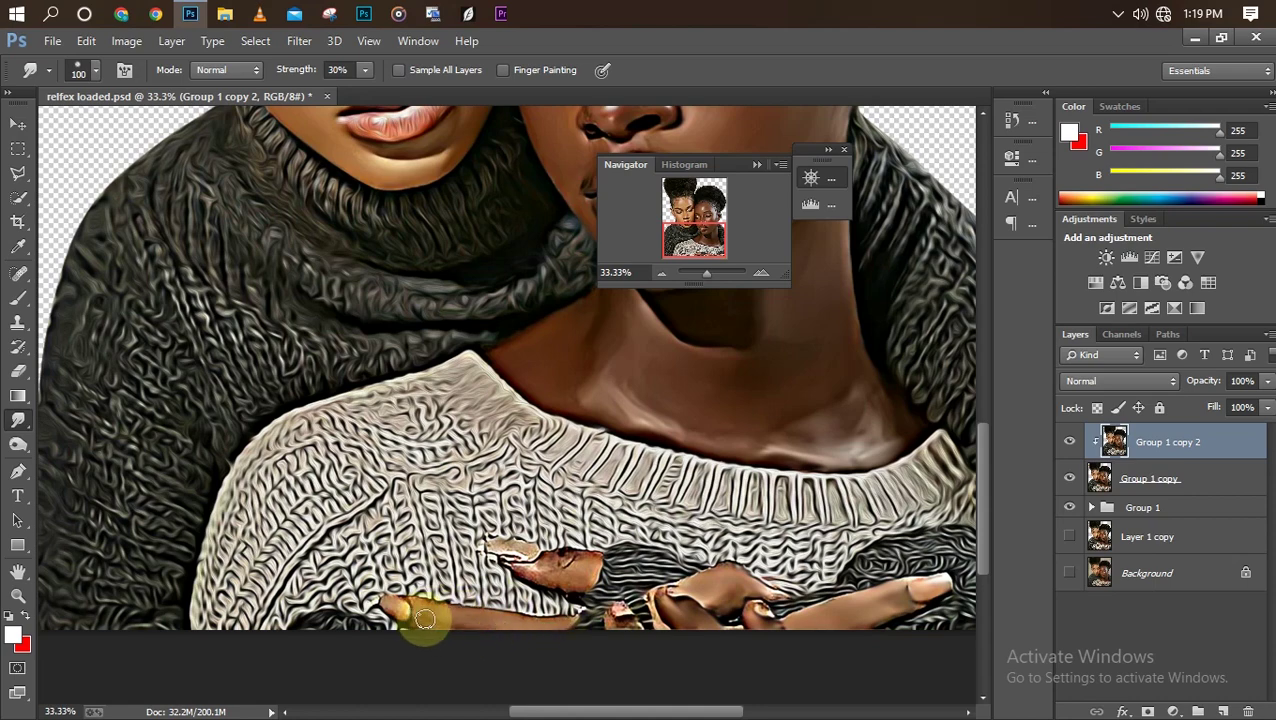
Save the document and review the smudged faces
key("ctrl+minus")
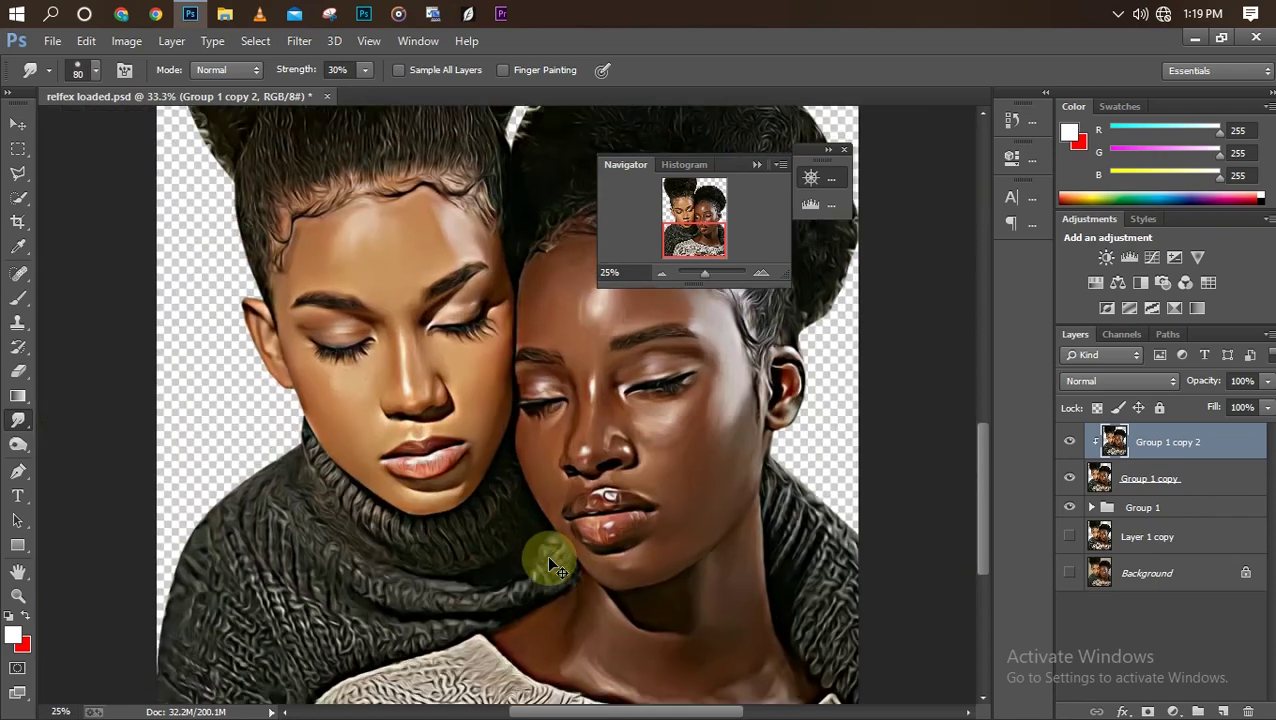
key("ctrl+s")
key("ctrl+minus")
key("ctrl+plus")
key("ctrl+plus")
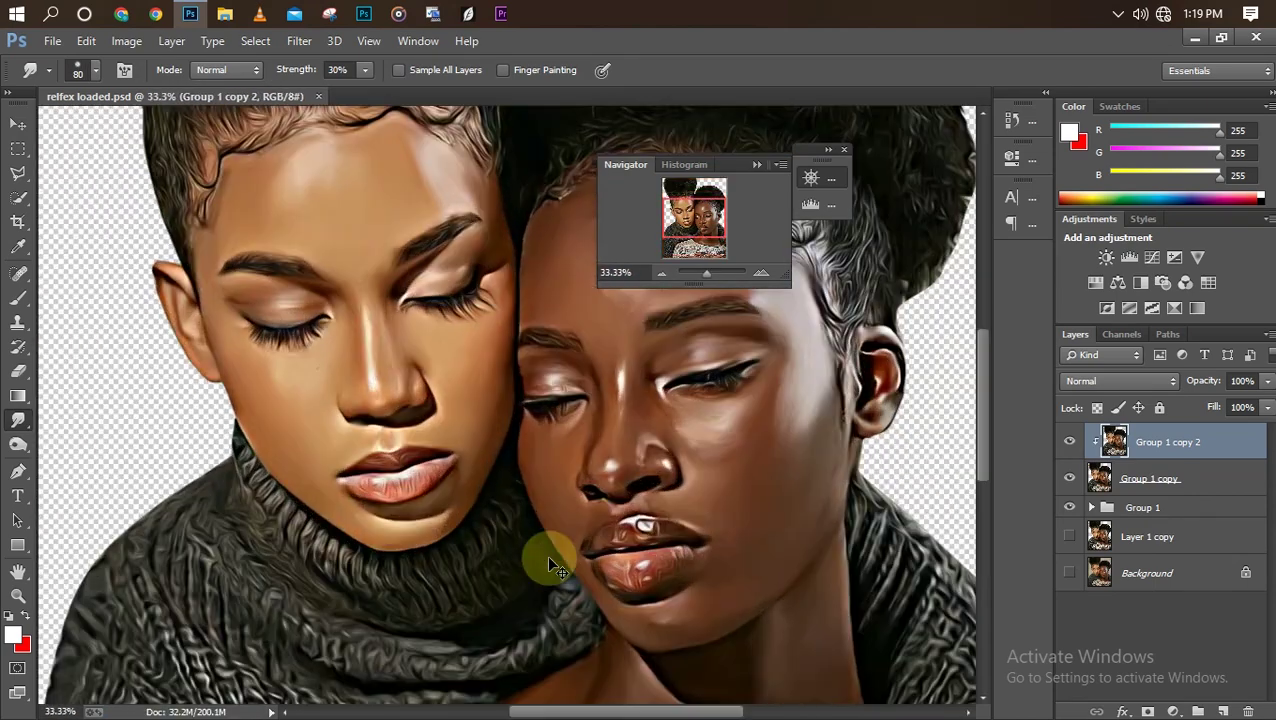
Duplicate the smudged layer as a clipped copy and set the smudge strength to 10%
key("ctrl+minus")
key("ctrl+j")
key("ctrl+alt+g")
left_click(334, 70)
key("BackSpace")
type("1")
key("Return")
Smooth the skin on the left woman's forehead with a 175 px smudge brush
key("ctrl+plus")
key("bracketright")
key("bracketright")
key("bracketright")
key("bracketright")
key("bracketright")
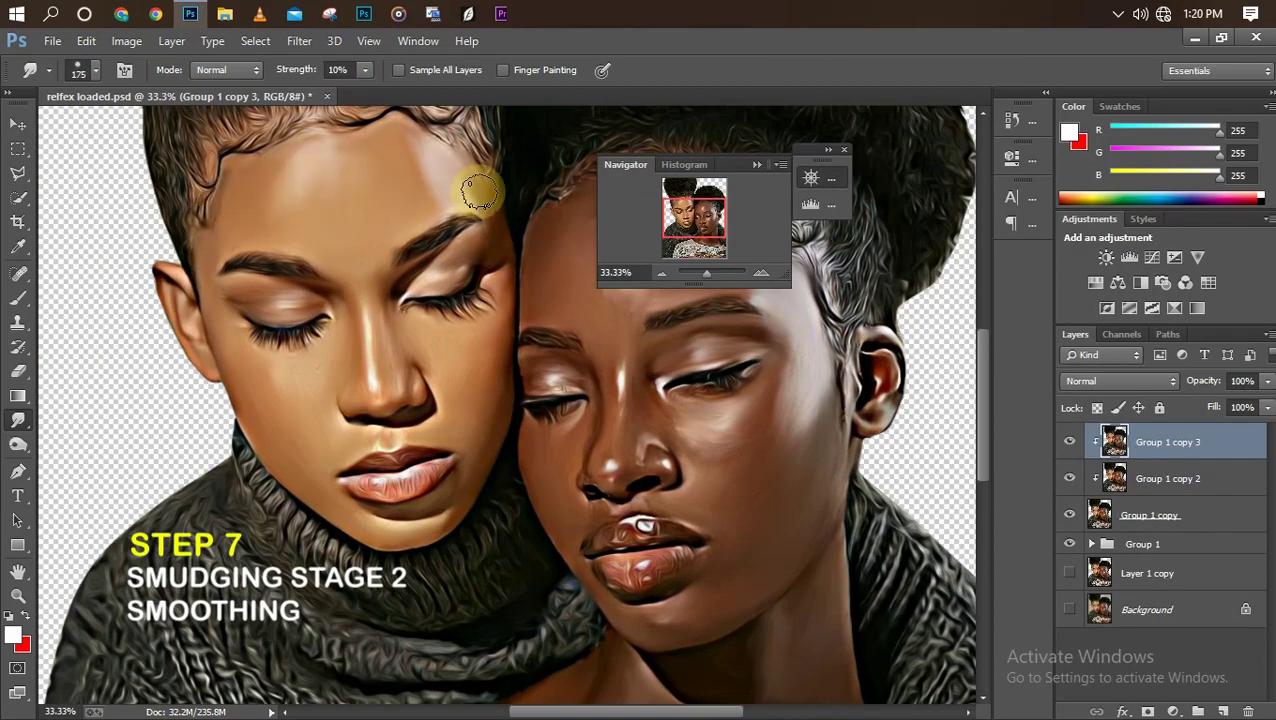
Smooth the skin around the left woman's inner eye corner and eyelid with a 90 px smudge brush
key("ctrl+minus")
key("bracketright")
key("bracketright")
key("bracketleft")
key("bracketleft")
key("bracketleft")
key("bracketleft")
key("bracketleft")
key("bracketleft")
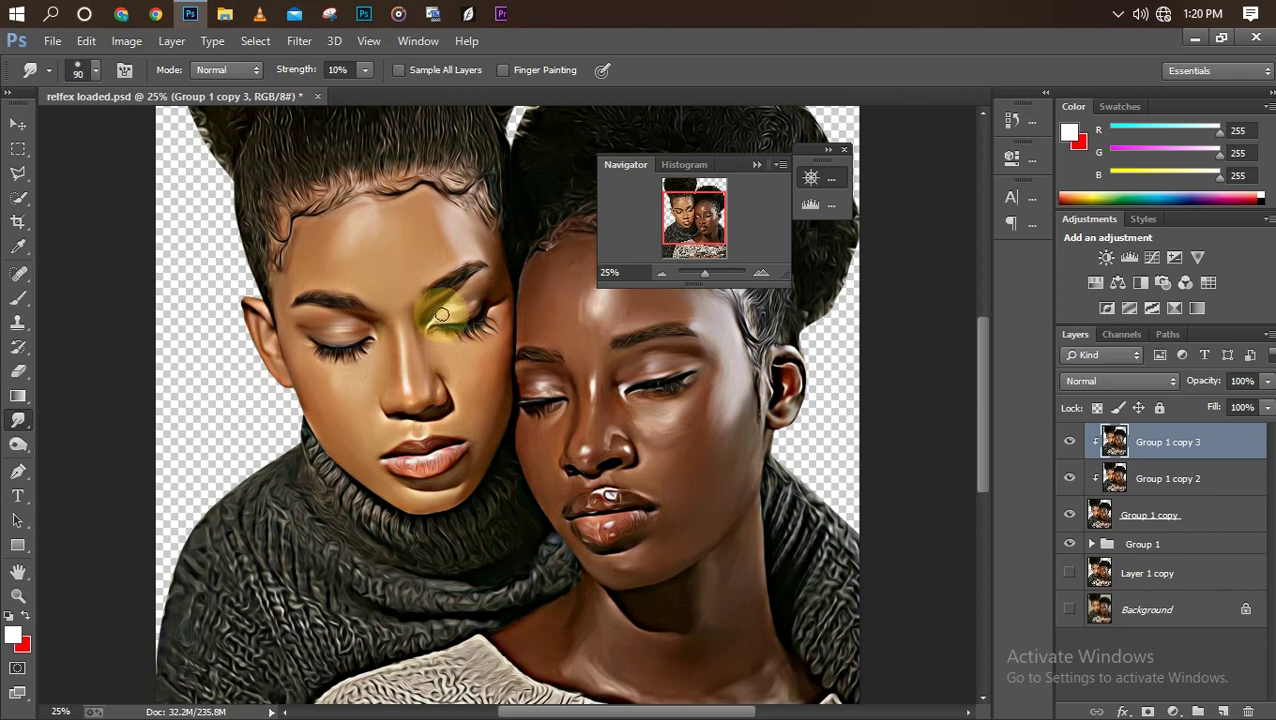
Smooth the left woman's cheeks with a smudge brush of 150 to 175 px
key("bracketright")
key("bracketright")
key("bracketright")
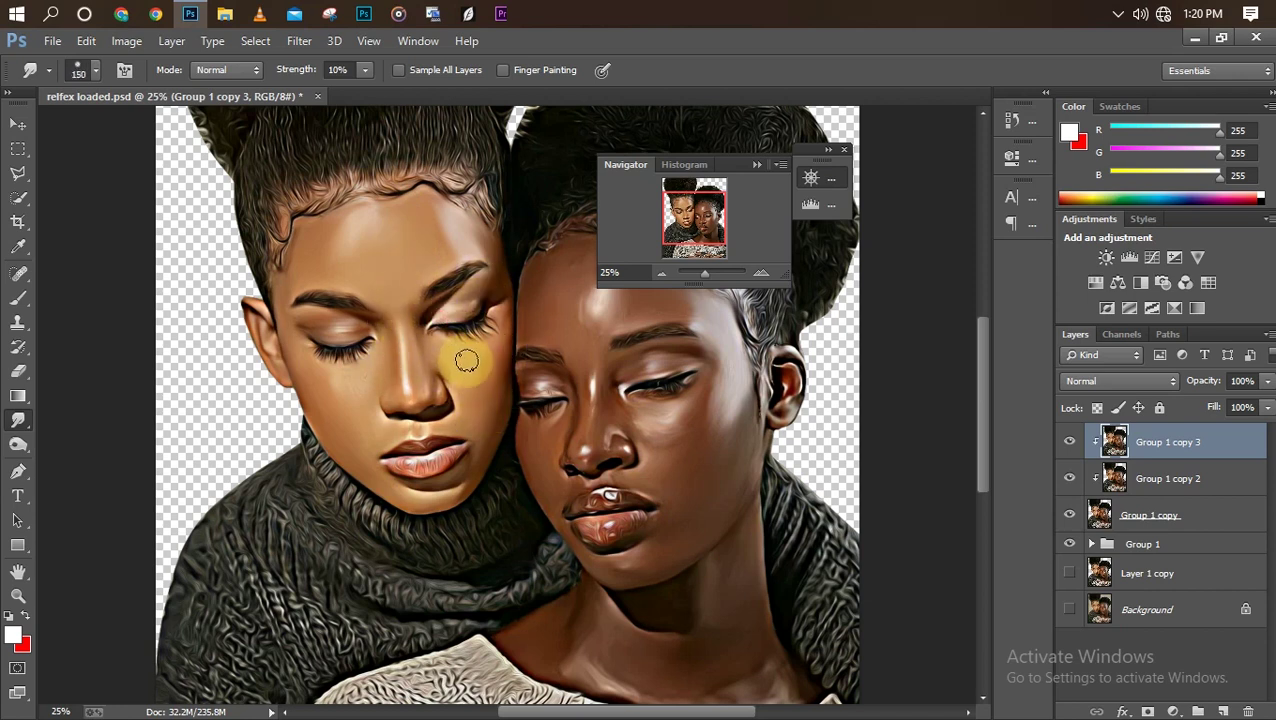
key("bracketleft")
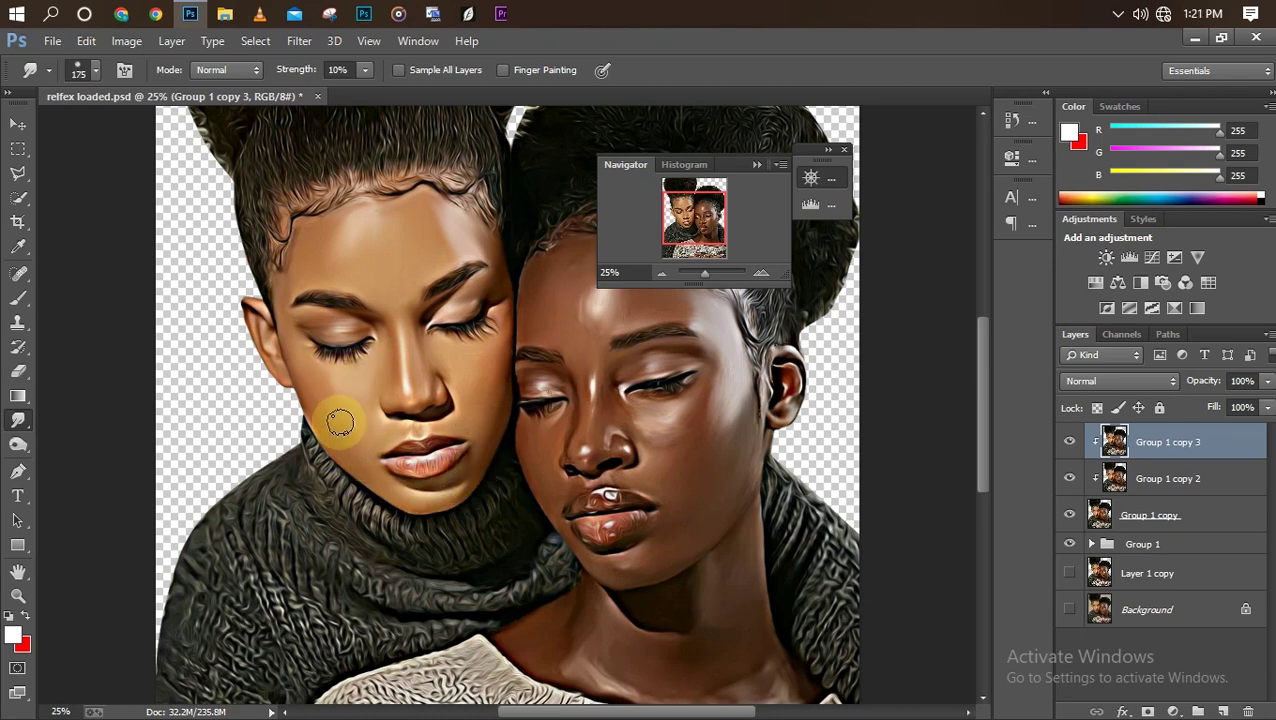
Smooth the left woman's nose with a 90 px smudge brush
key("ctrl+plus")
key("ctrl+plus")
key("bracketleft")
key("bracketleft")
key("bracketleft")
key("bracketleft")
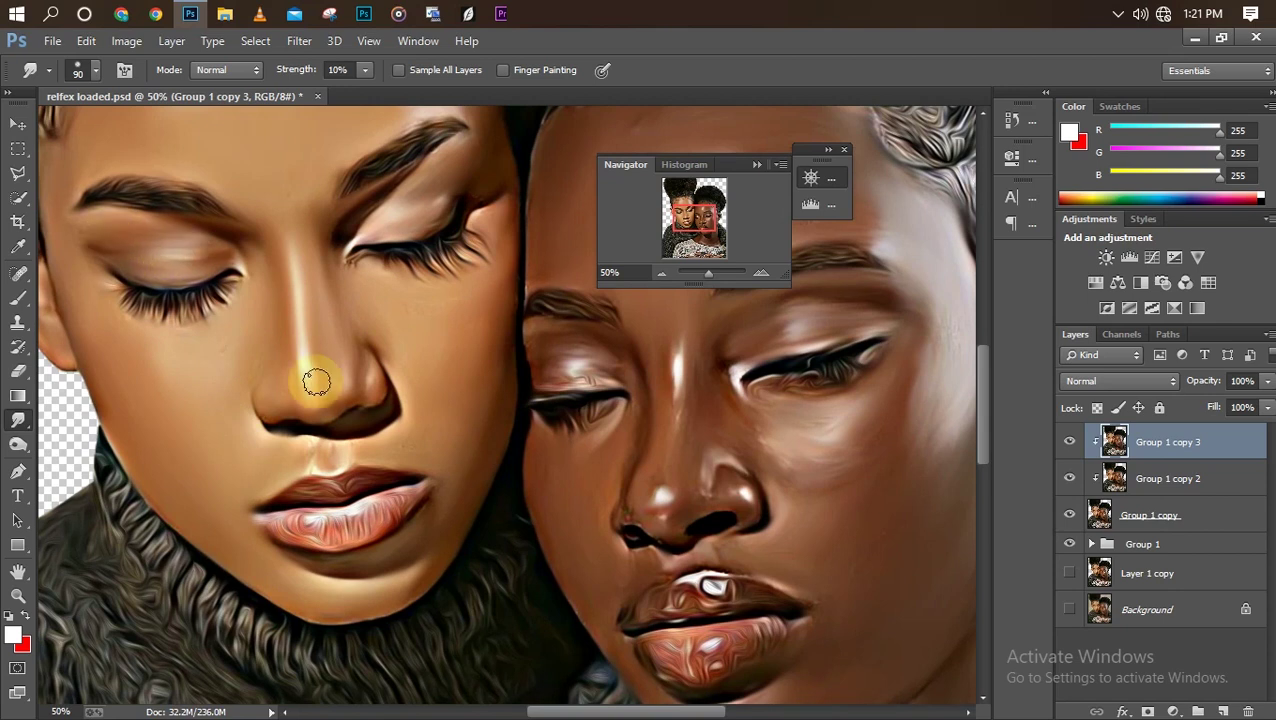
key("bracketright")
key("bracketright")
Smooth the right woman's forehead with a 250 px smudge brush
key("ctrl+minus")
key("ctrl+minus")
key("ctrl+minus")
key("bracketright")
key("bracketright")
key("bracketright")
key("bracketright")
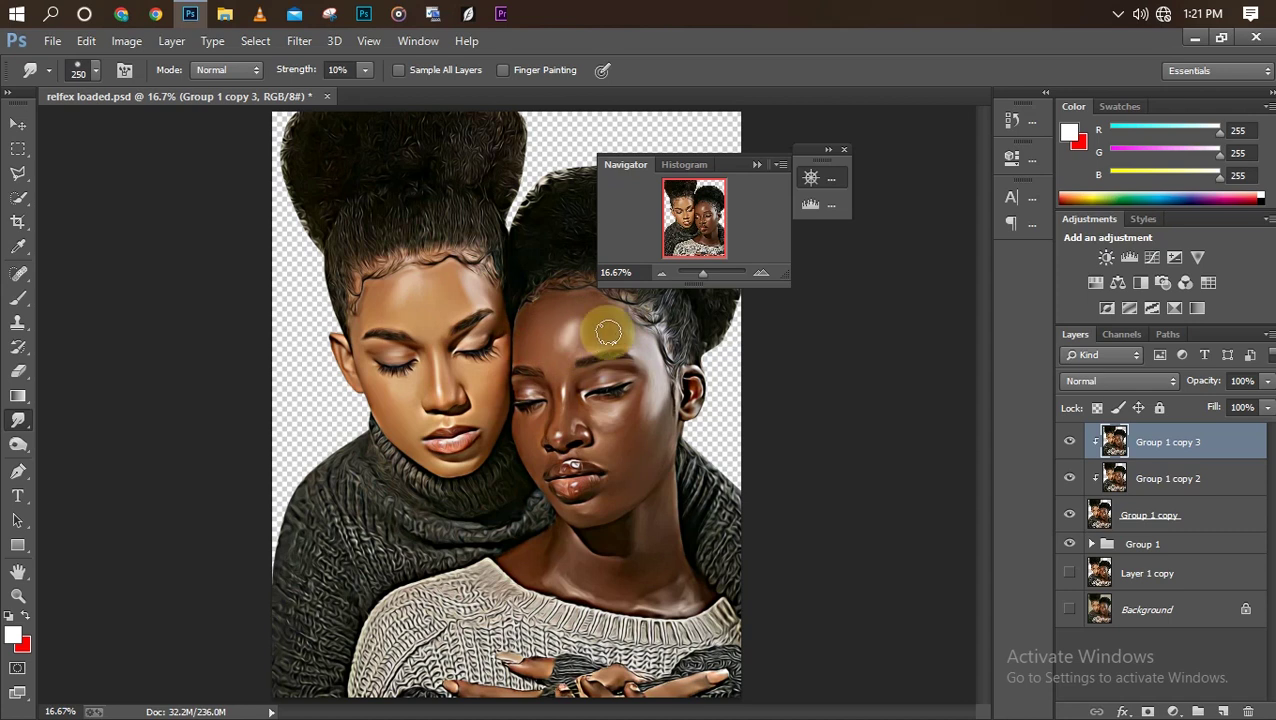
Smooth the right woman's cheek with a smudge brush of 175 to 250 px
key("ctrl+plus")
key("bracketleft")
key("bracketleft")
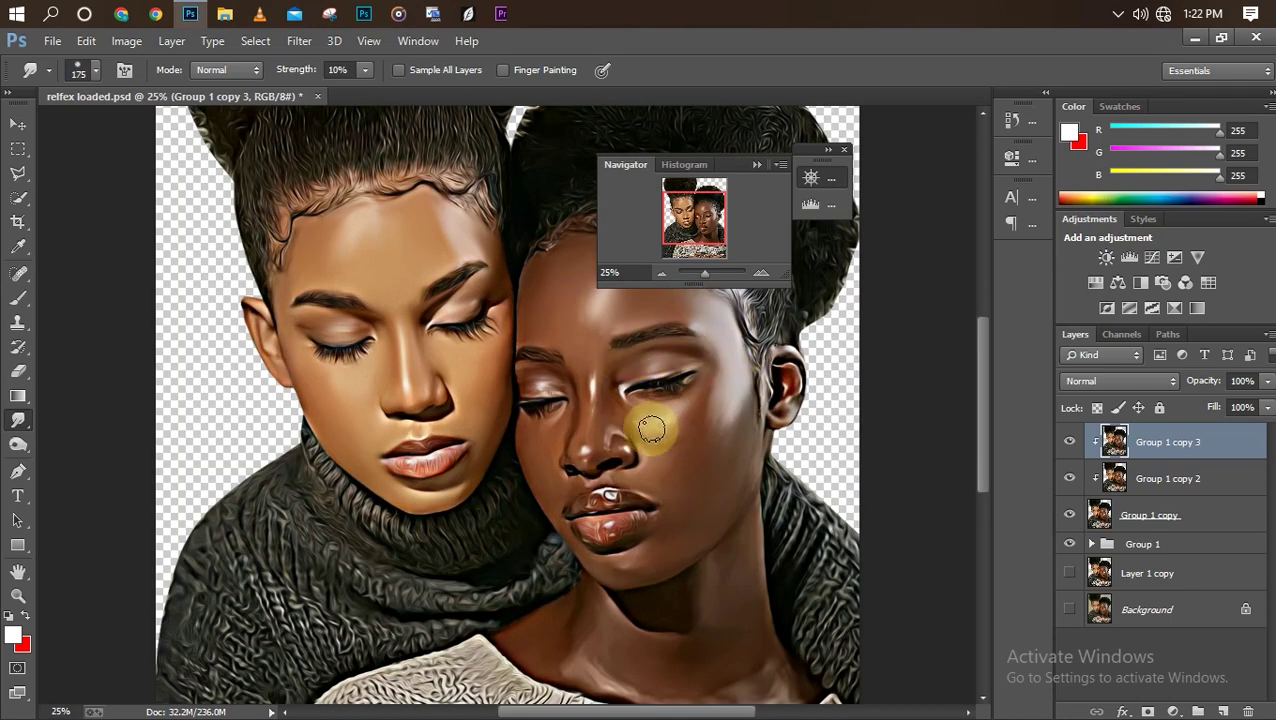
key("bracketright")
key("bracketright")
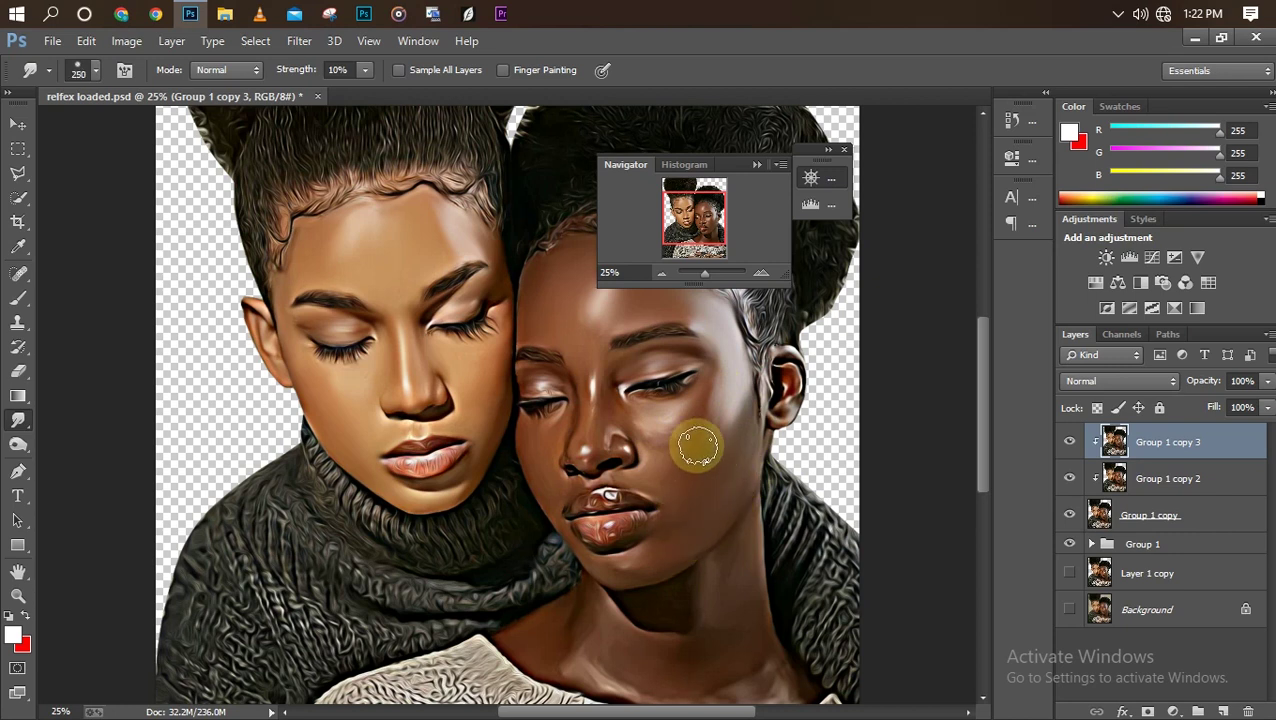
Smooth the skin beside the right woman's nose and inner eye corner with a 125 px smudge brush
key("bracketleft")
key("bracketleft")
key("bracketleft")
key("bracketleft")
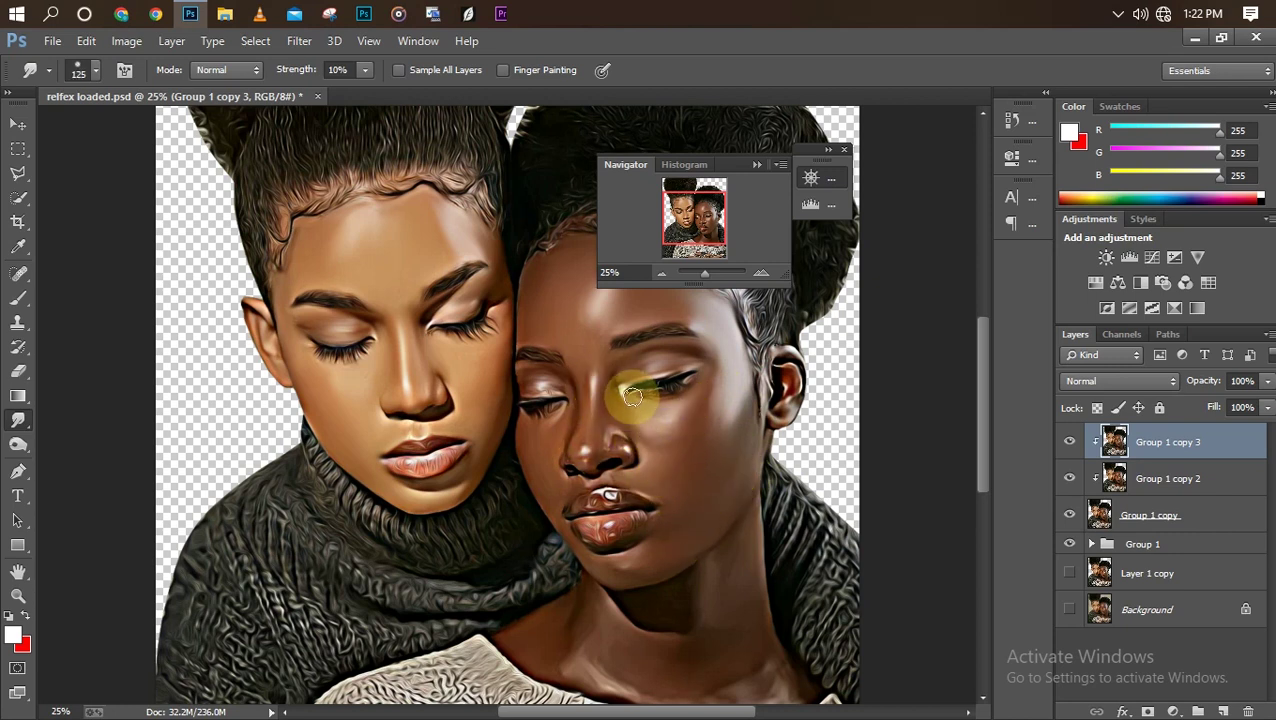
scroll(548, 486, "up", 1)
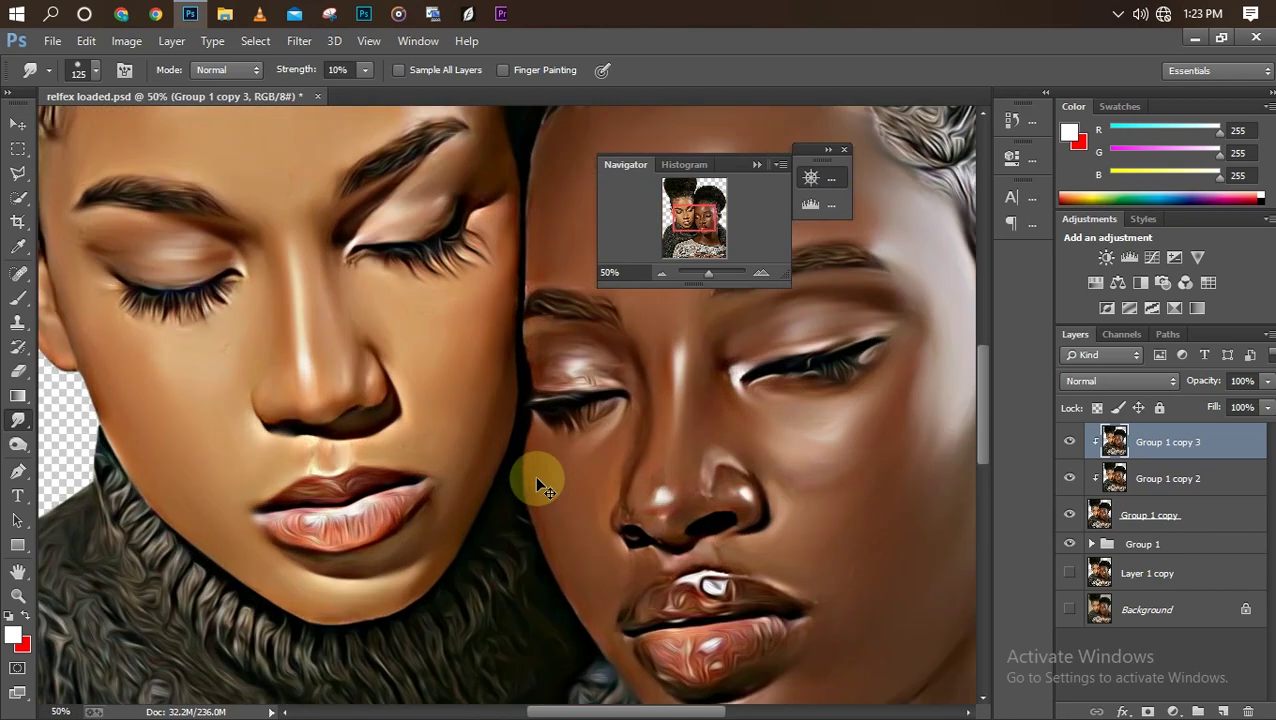
Smooth the right woman's neck with a 400 px smudge brush and her eyelid with a 100 px brush
scroll(620, 505, "down", 3)
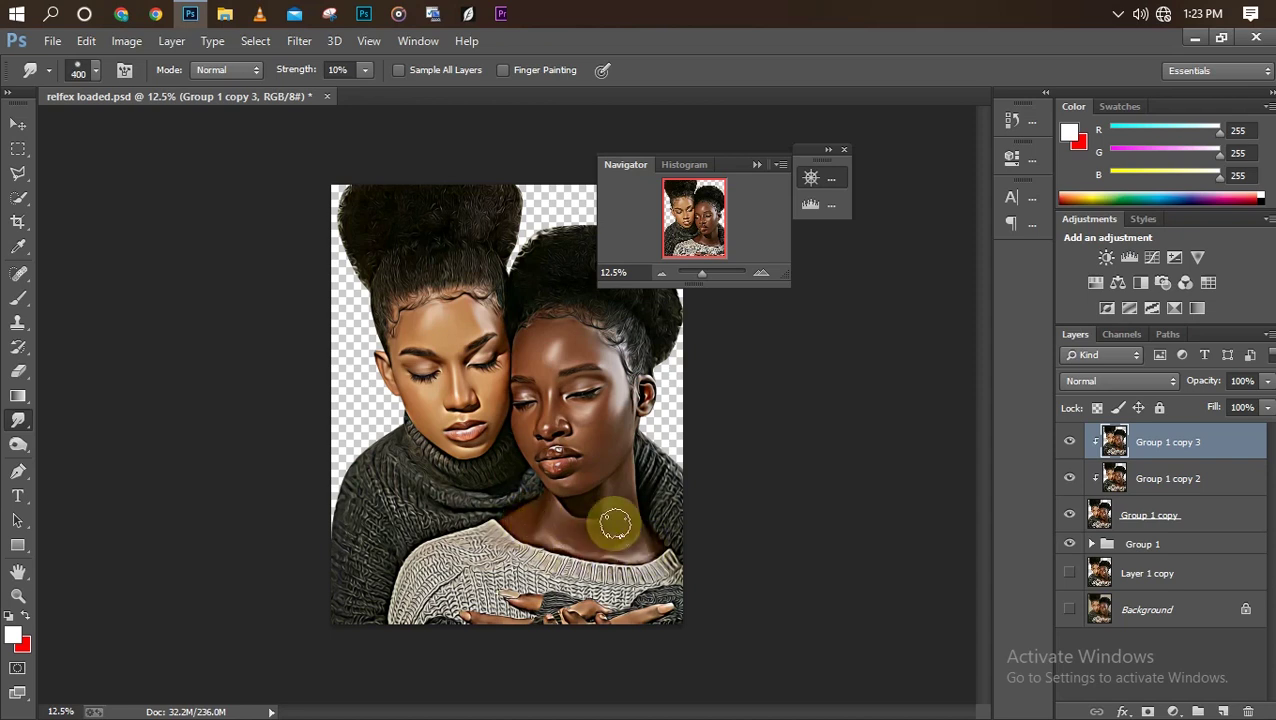
scroll(592, 618, "up", 4)
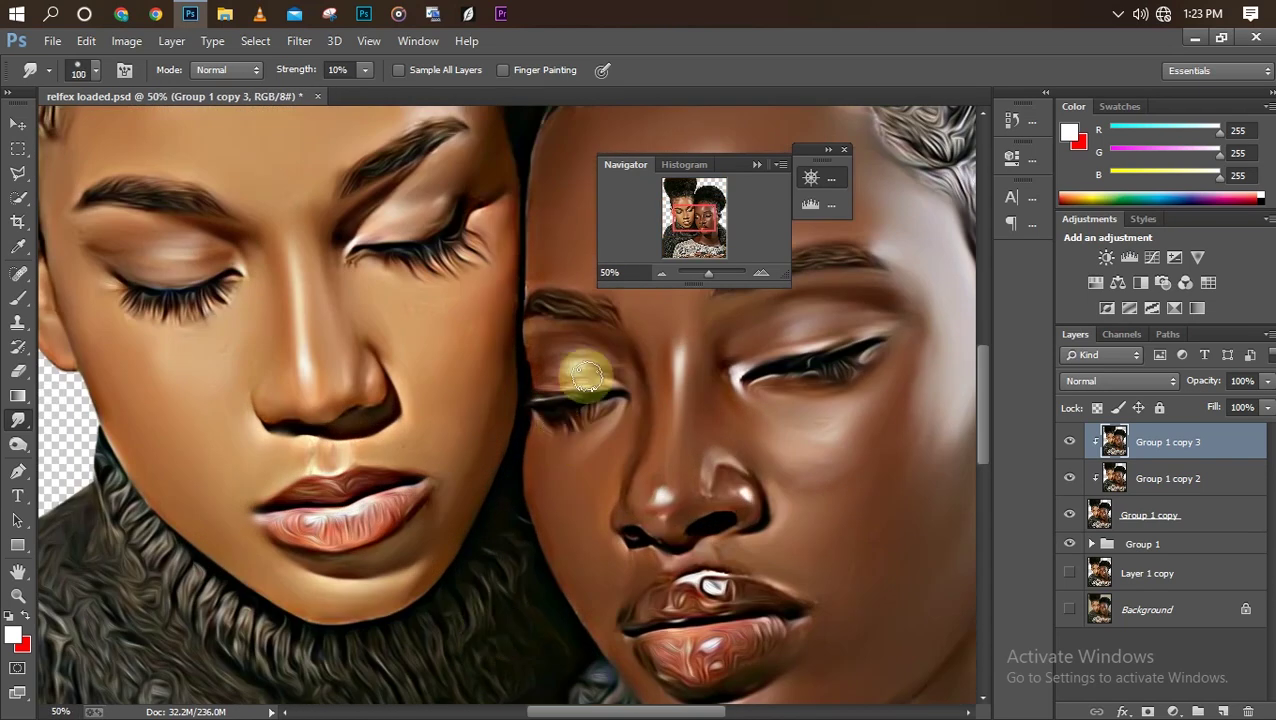
scroll(402, 581, "up", 2)
scroll(308, 490, "down", 1)
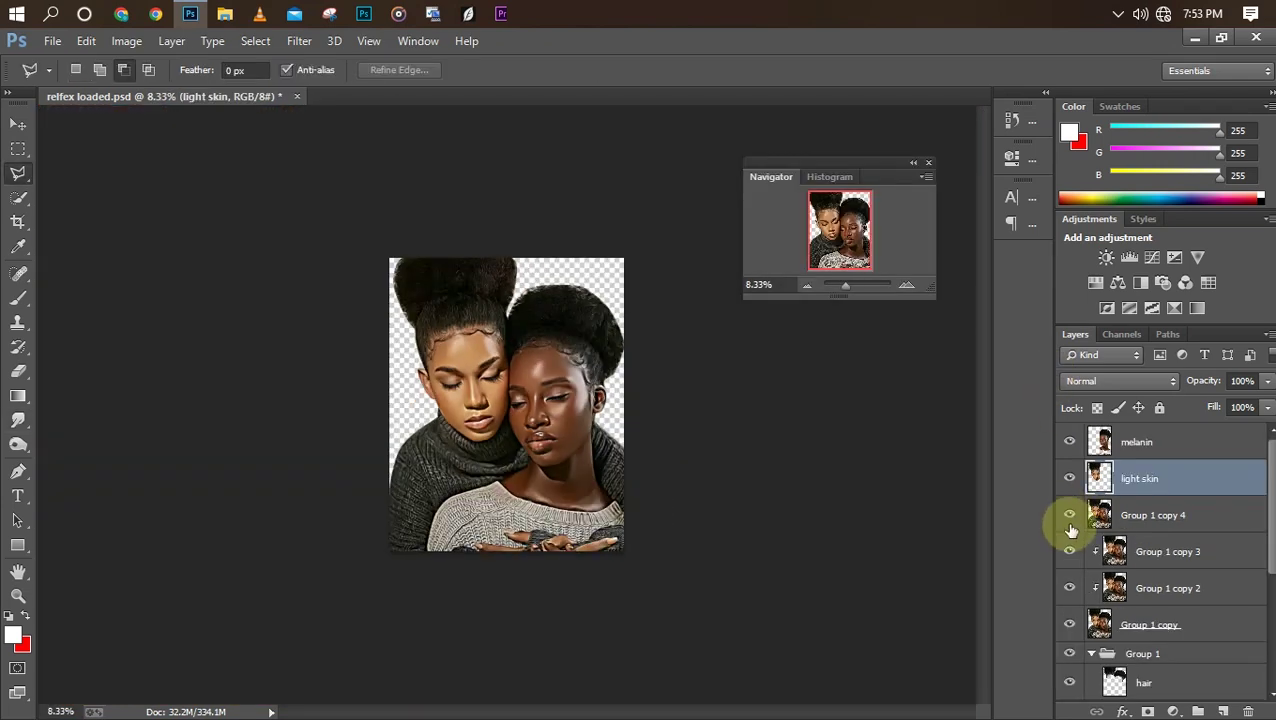
Hide Group 1 in the layer stack
left_click(1068, 653)
key("ctrl+plus")
left_click(1070, 442)
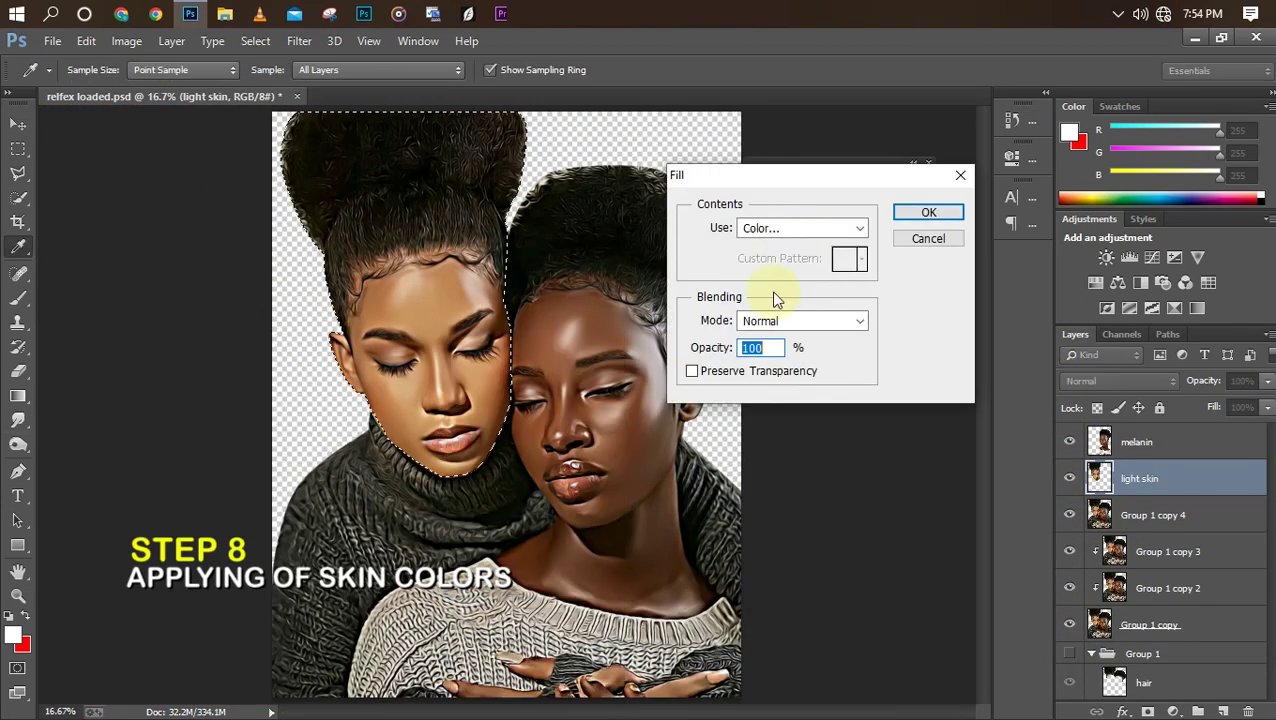
Fill the selected shape on the light skin layer with a light tan and set its blend mode to Color
left_click(418, 298)
left_click(404, 392)
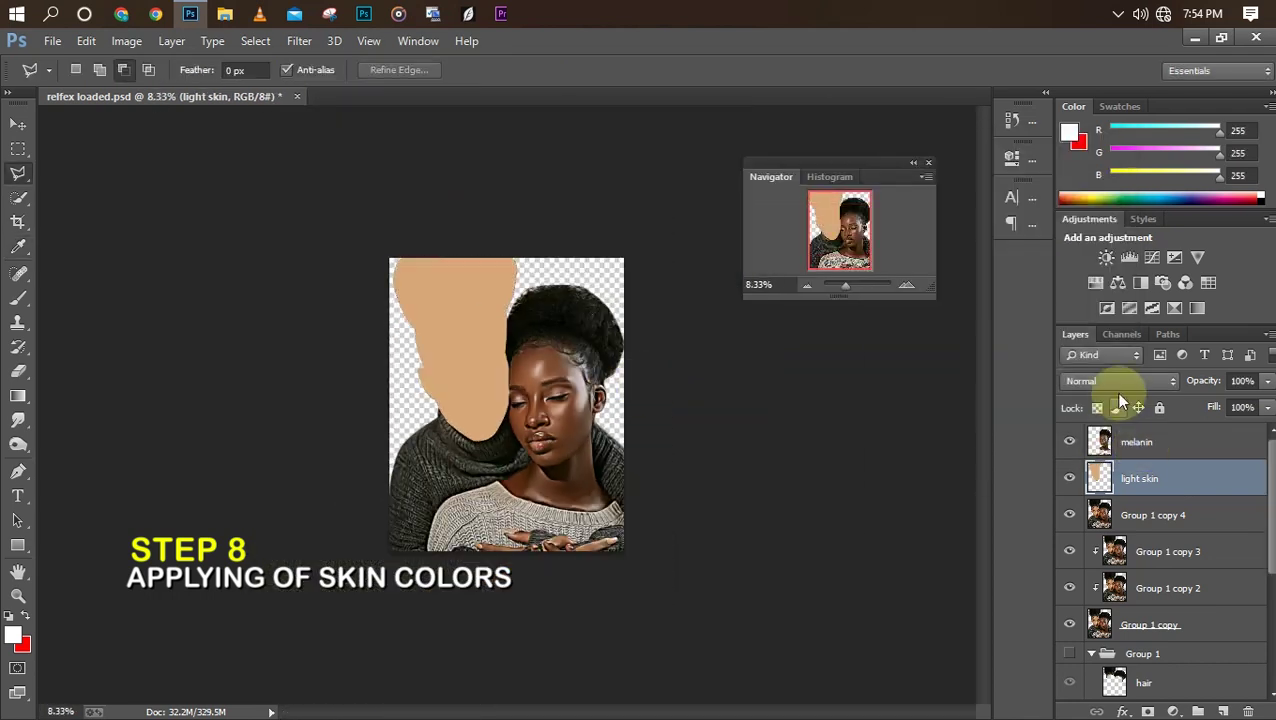
left_click(1119, 381)
left_click(1085, 462)
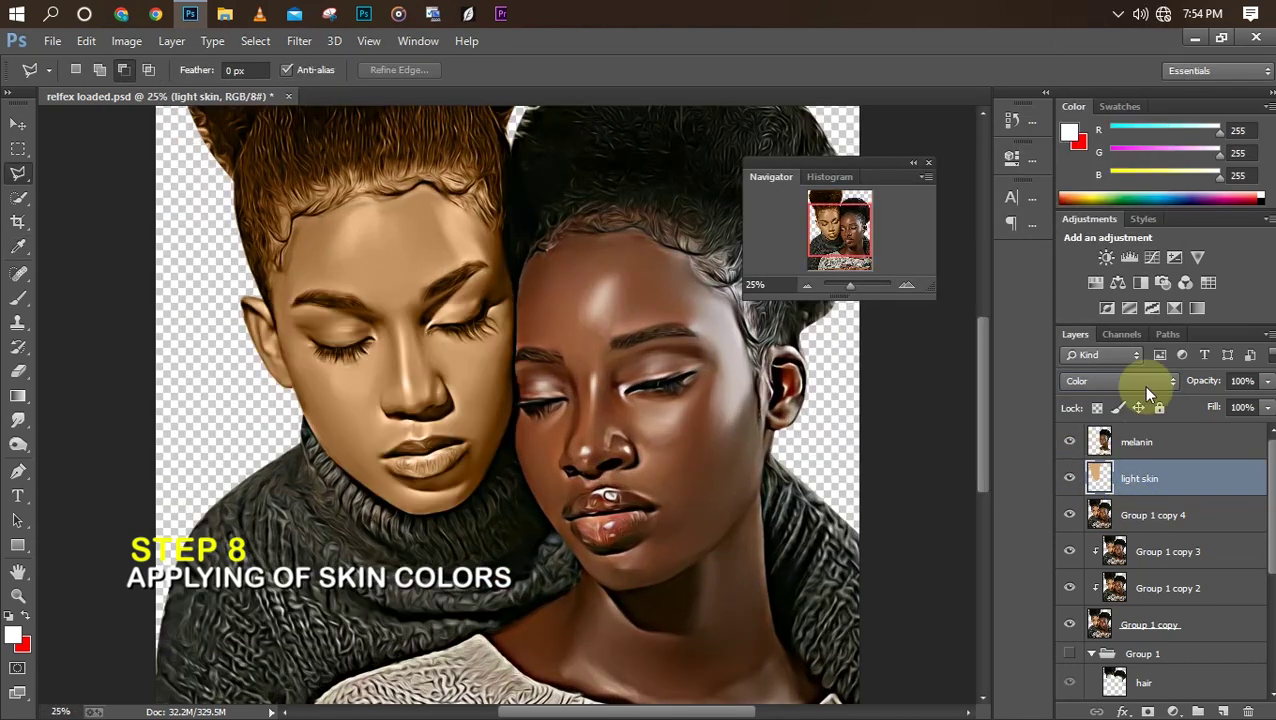
Load the melanin layer's outline as a selection and fill it with a reddish brown in Color blend mode
left_click(1140, 441)
left_click(1099, 441, "ctrl")
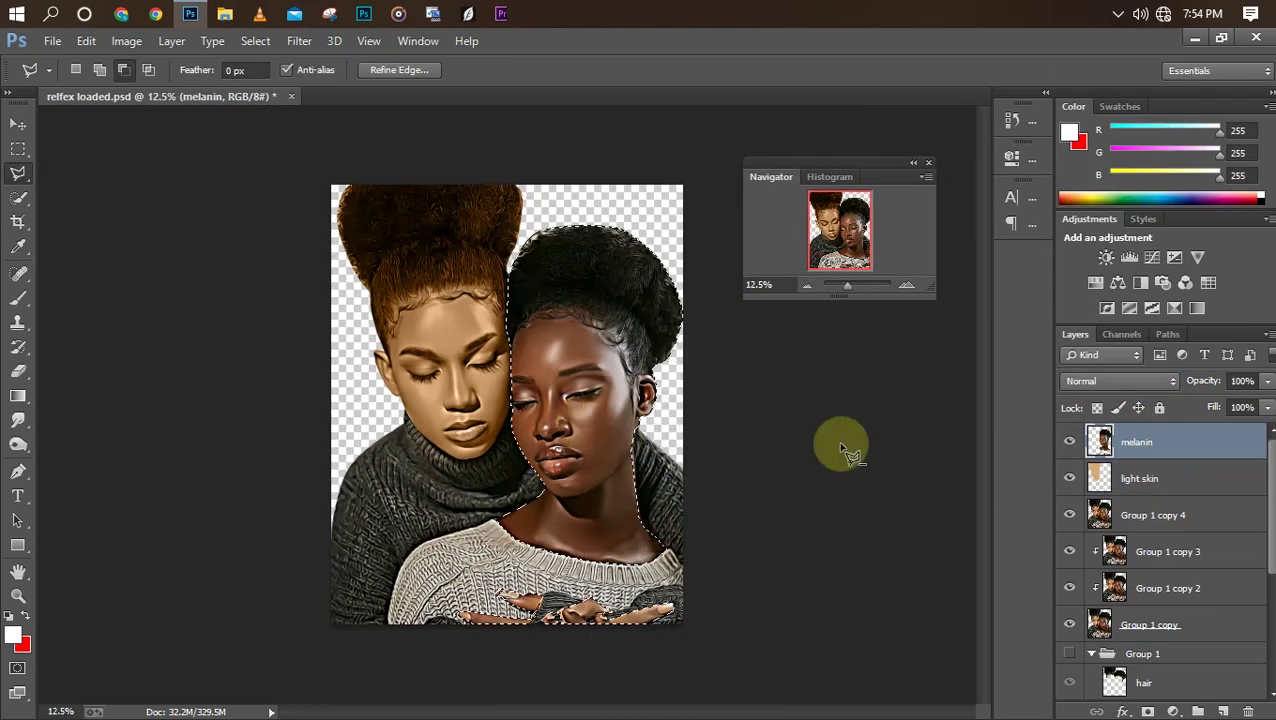
right_click(605, 588)
left_click(650, 590)
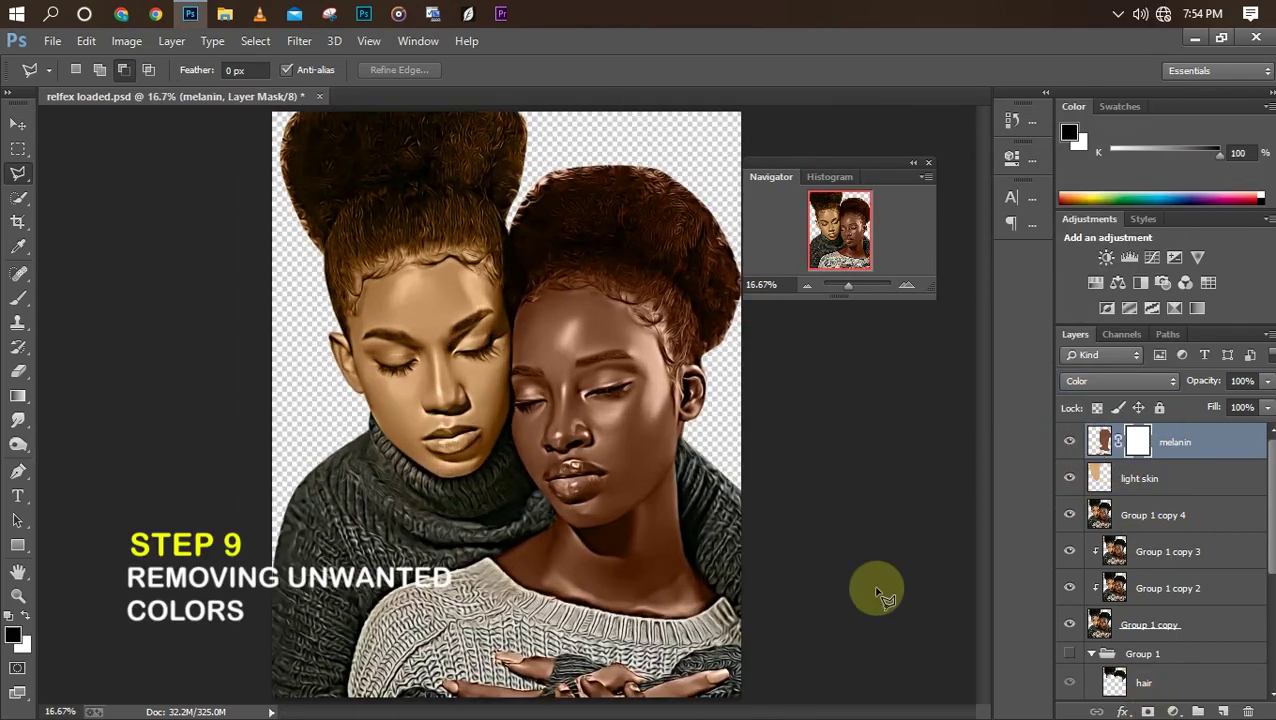
Paint black on the melanin layer's mask with a large brush to remove the brown tint from the right woman's hair
key("b")
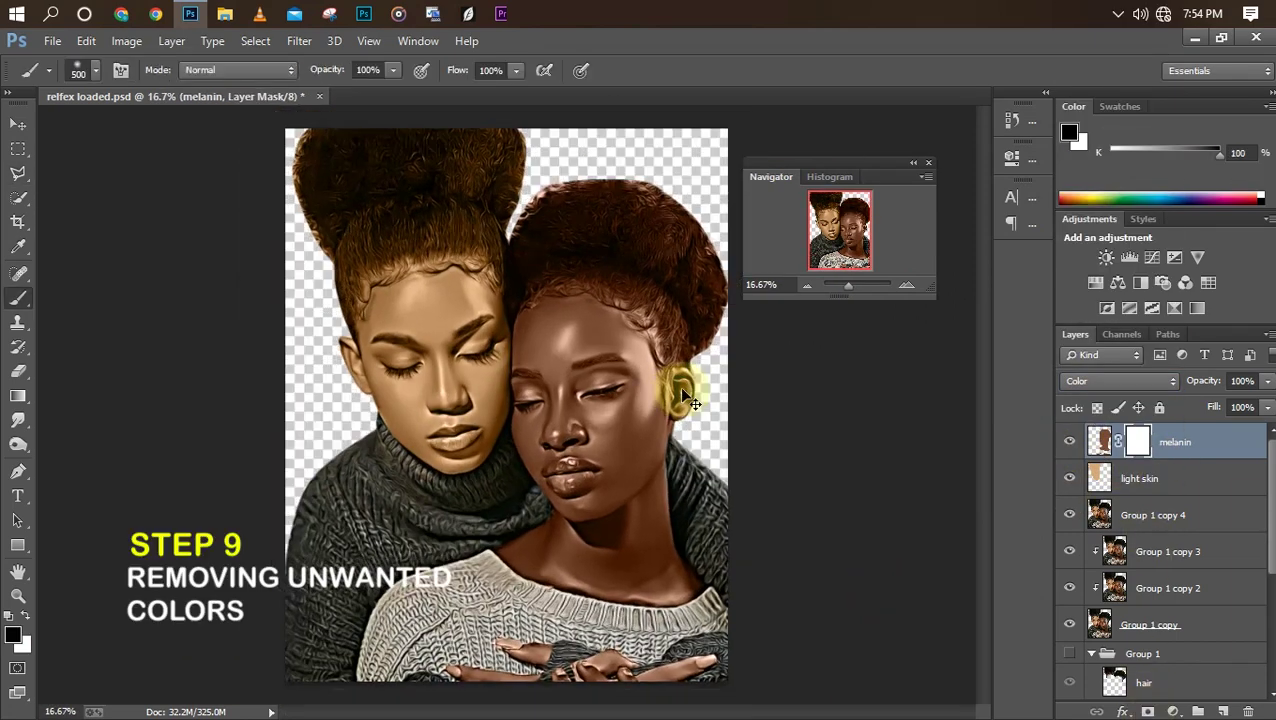
key("ctrl+minus")
mouse_move(588, 262)
left_mouse_down()
mouse_move(567, 270)
mouse_move(563, 249)
left_mouse_up()
Set the brush opacity to 21% and fade the brown tint along the right woman's hairline toward her ear
left_click_drag(393, 70, 319, 91)
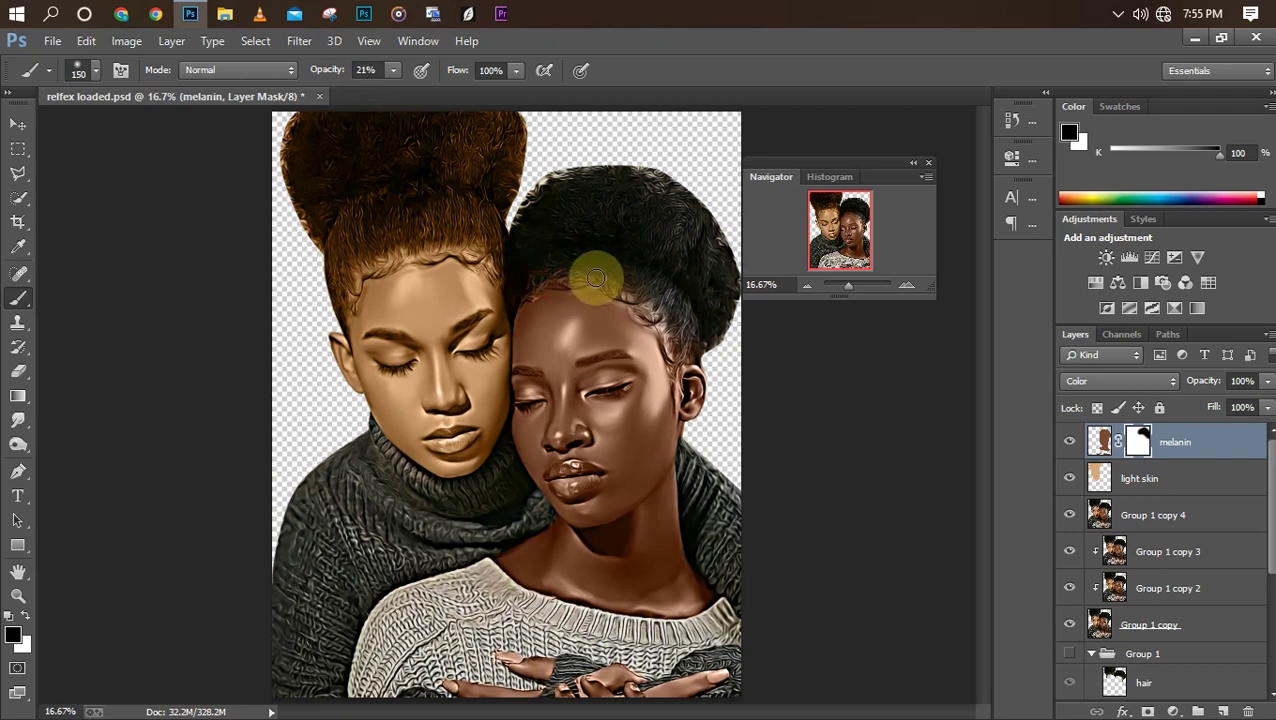
key("ctrl+plus")
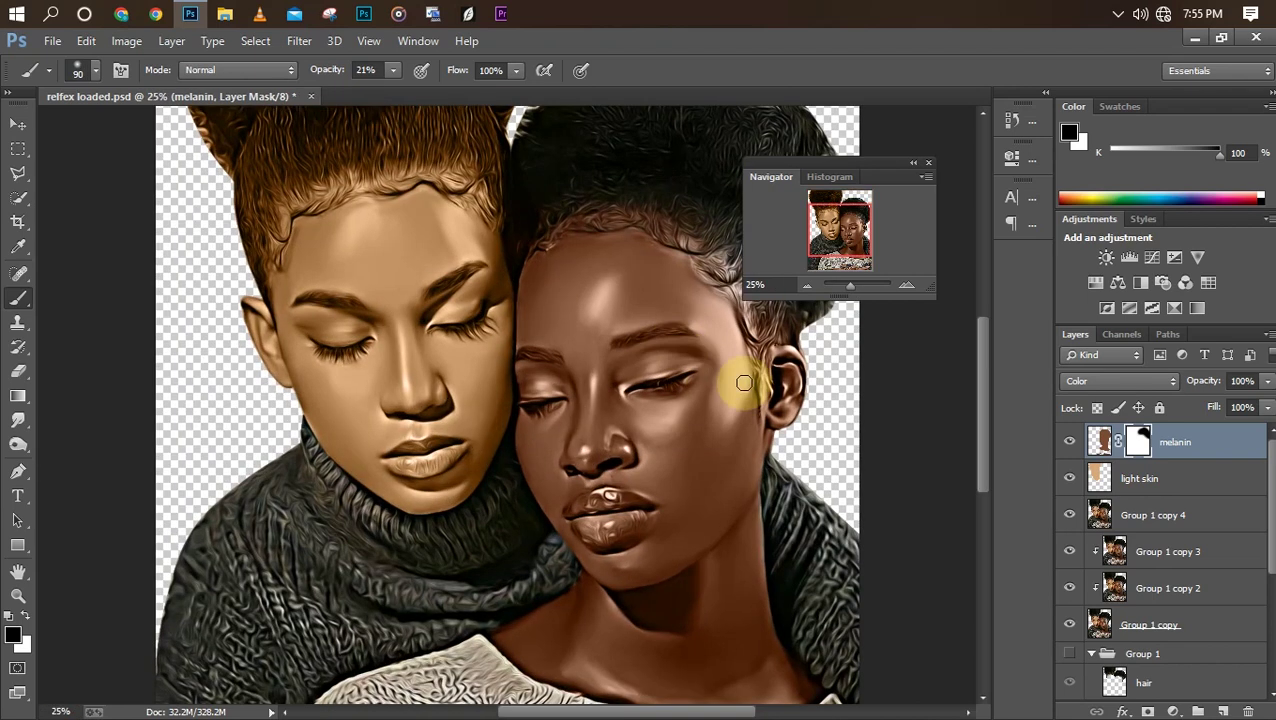
key("ctrl+plus")
left_click_drag(817, 224, 817, 214)
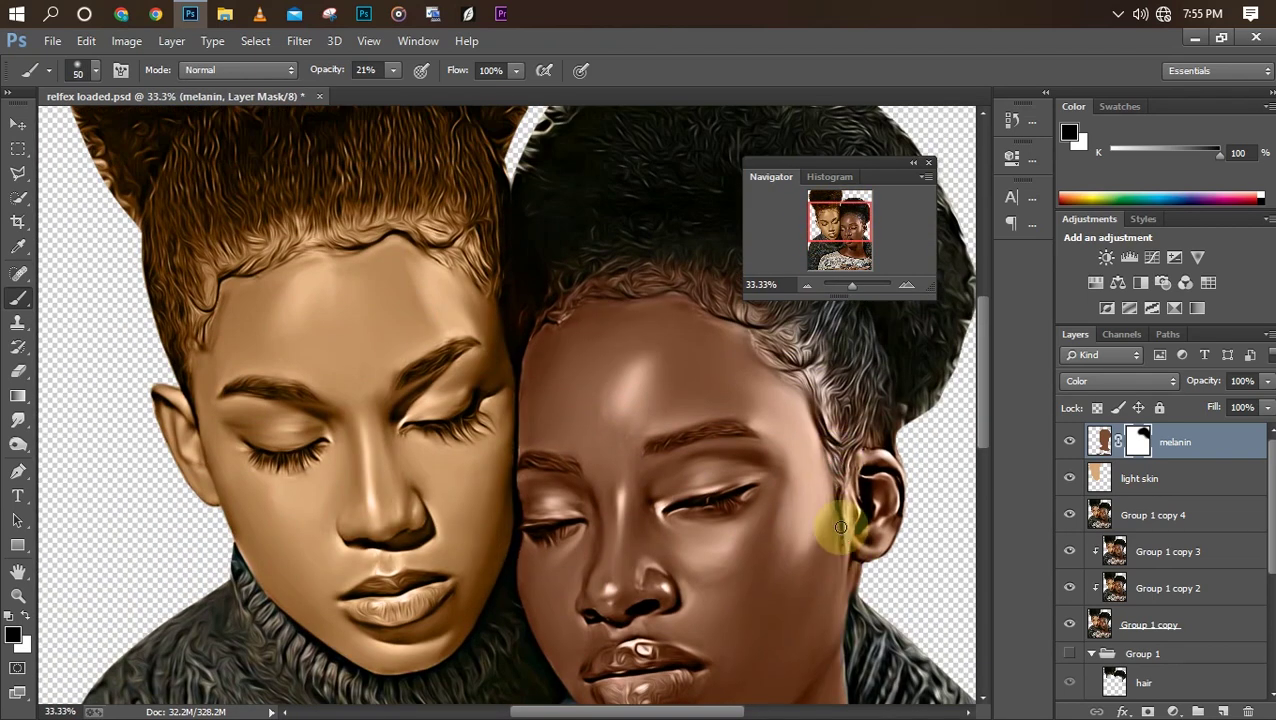
Fade the brown tint over the right woman's eyebrows on the mask with a 45 px brush
key("ctrl+minus")
scroll(621, 373, "down", 2)
key("ctrl+plus")
key("bracketright")
left_click_drag(656, 321, 722, 307)
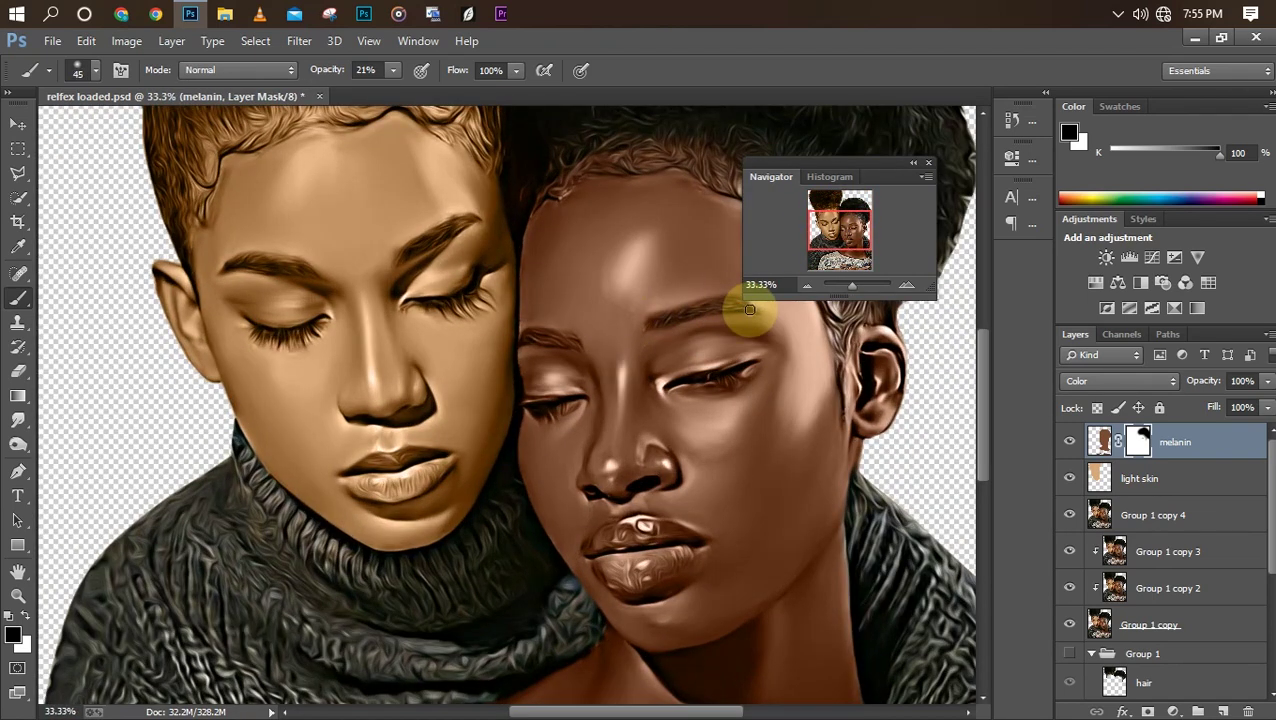
left_click_drag(530, 339, 580, 348)
Raise the brush opacity to 42% and mask the tint over the right woman's eyebrow beside the left woman's face at 40 px
left_click(393, 71)
left_click_drag(393, 93, 418, 94)
key("ctrl+plus")
key("bracketleft")
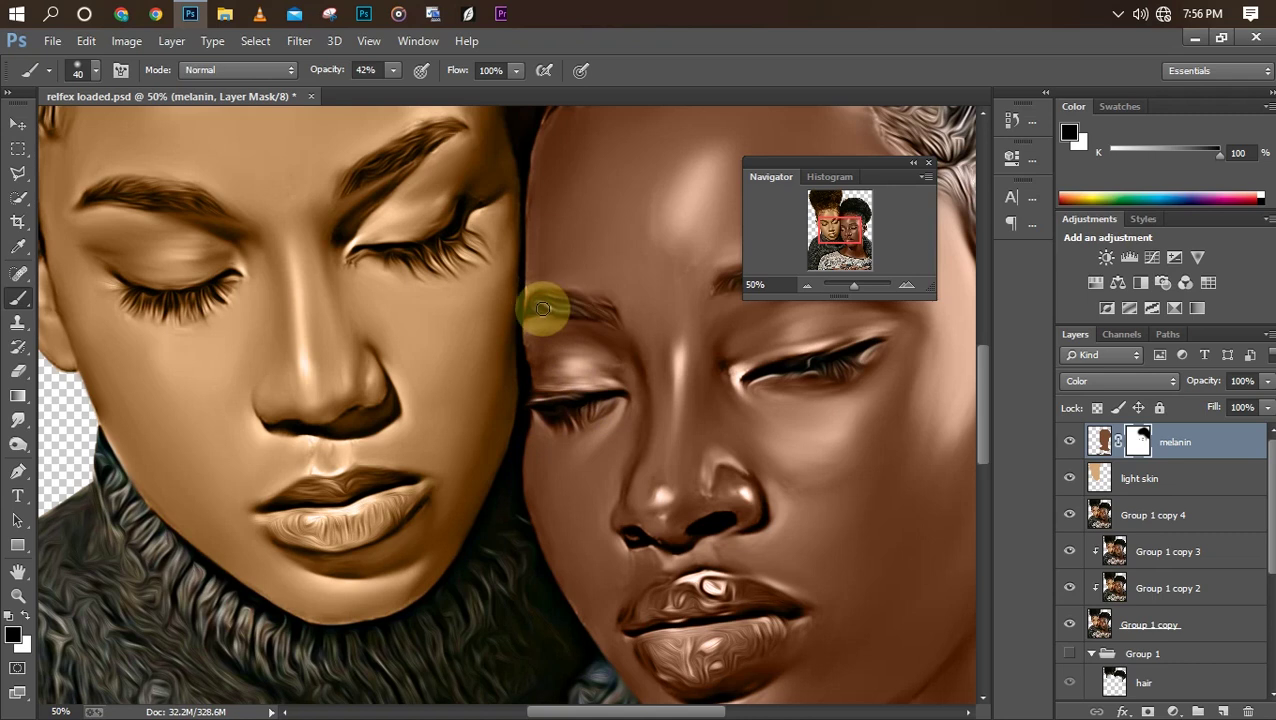
left_click_drag(563, 304, 594, 320)
Set the brush opacity to 100% and mask the brown tint off the right woman's lips
key("ctrl+minus")
key("ctrl+minus")
key("ctrl+plus")
key("bracketright")
key("bracketright")
key("bracketright")
key("bracketright")
left_click_drag(393, 71, 473, 106)
mouse_move(600, 545)
left_mouse_down()
mouse_move(635, 530)
mouse_move(679, 551)
mouse_move(610, 574)
mouse_move(666, 552)
left_mouse_up()
Add a layer mask to the light skin layer and remove the tan tint from the left woman's lips at 60 px
key("ctrl+plus")
key("bracketleft")
key("bracketleft")
left_click(1141, 479)
left_click(1148, 711)
left_click_drag(371, 519, 392, 494)
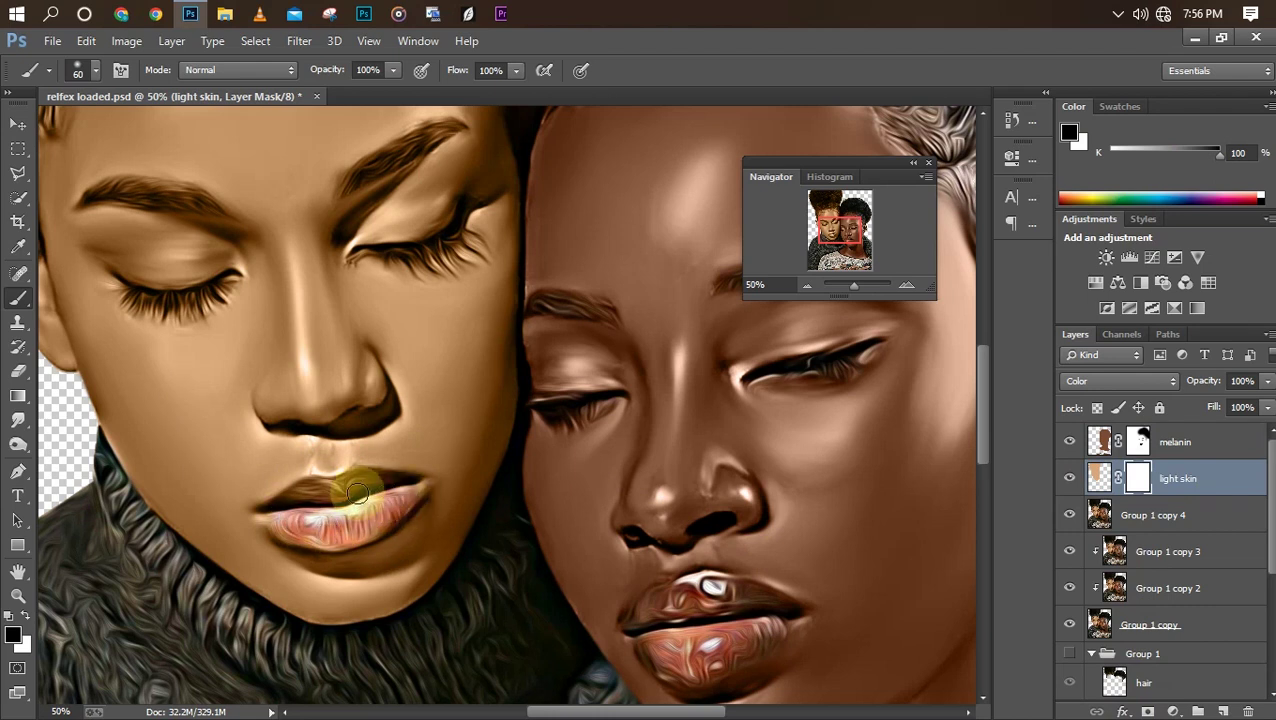
left_click_drag(300, 495, 316, 528)
Try to mask the tan tint off the left woman's eyelashes with a 45 px brush at 100% opacity
key("ctrl+minus")
key("bracketleft")
key("bracketleft")
left_click_drag(267, 339, 315, 338)
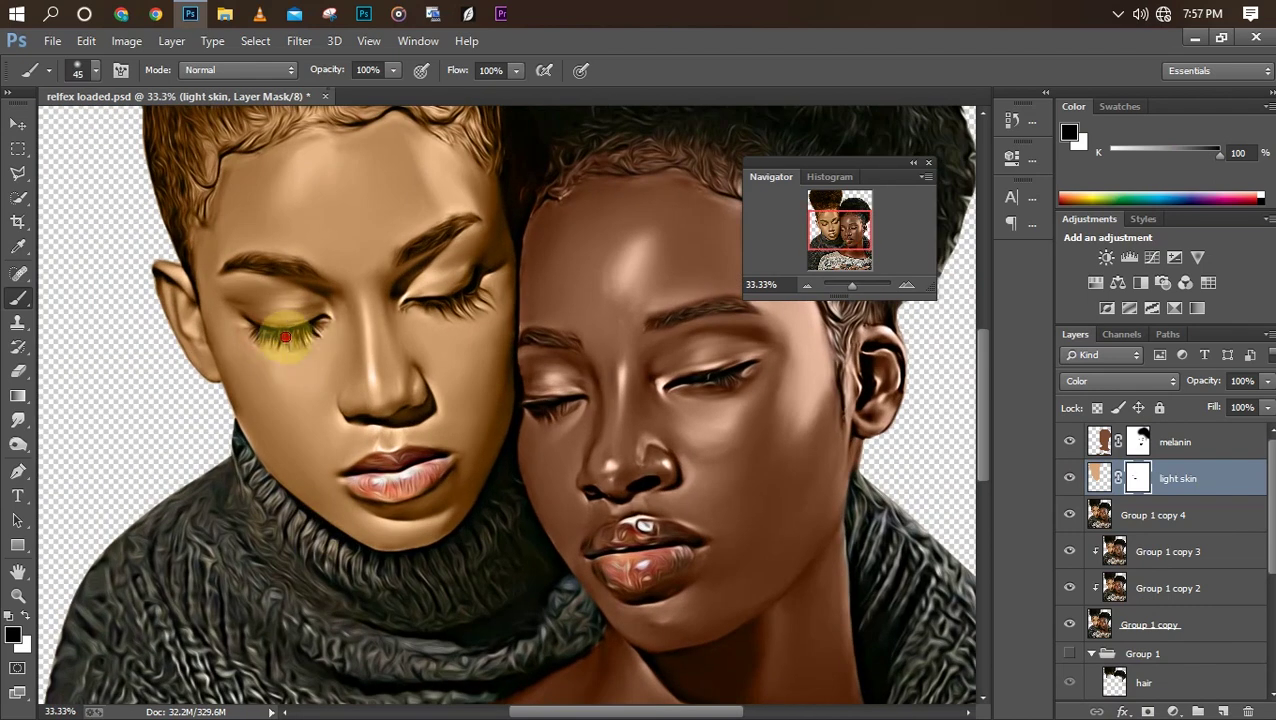
mouse_move(420, 303)
left_mouse_down()
mouse_move(435, 285)
mouse_move(440, 315)
left_mouse_up()
key("bracketright")
key("bracketright")
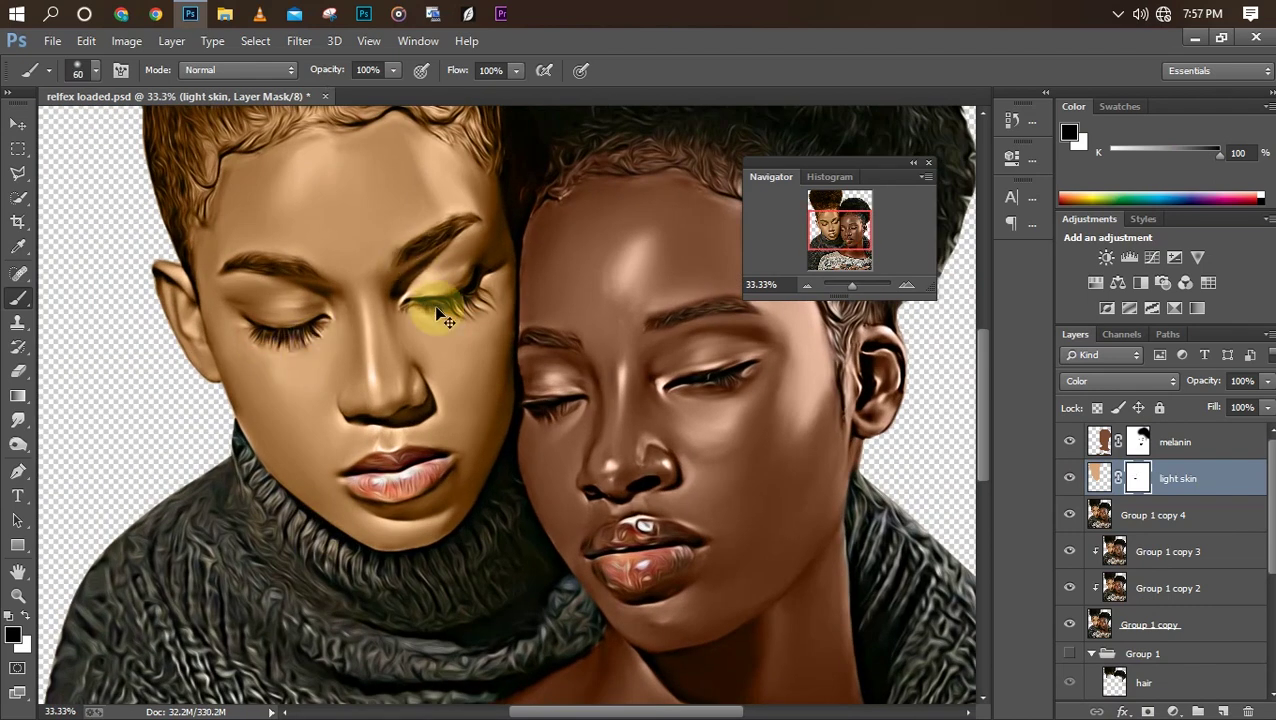
key("ctrl+alt+z")
key("ctrl+alt+z")
key("ctrl+alt+z")
Lower the brush opacity to 19% and fade the tan tint over the left woman's eyelashes, eyebrow and lips
left_click(394, 71)
left_click_drag(394, 93, 345, 93)
left_click_drag(282, 319, 312, 328)
left_click_drag(408, 312, 484, 298)
mouse_move(258, 263)
left_mouse_down()
mouse_move(286, 264)
mouse_move(237, 263)
left_mouse_up()
mouse_move(407, 466)
left_mouse_down()
mouse_move(379, 481)
mouse_move(413, 472)
left_mouse_up()
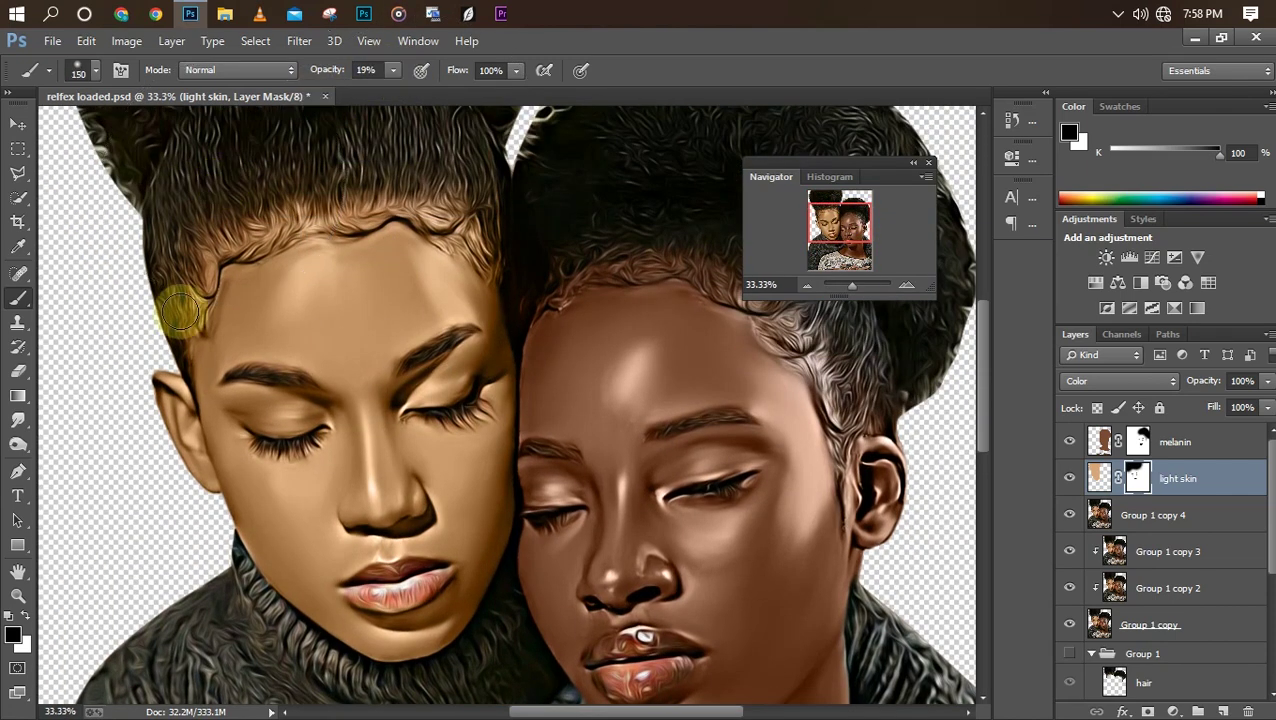
Fade the tan tint along the left woman's hairline with a 150 px brush on the light skin mask
left_click_drag(514, 253, 478, 223)
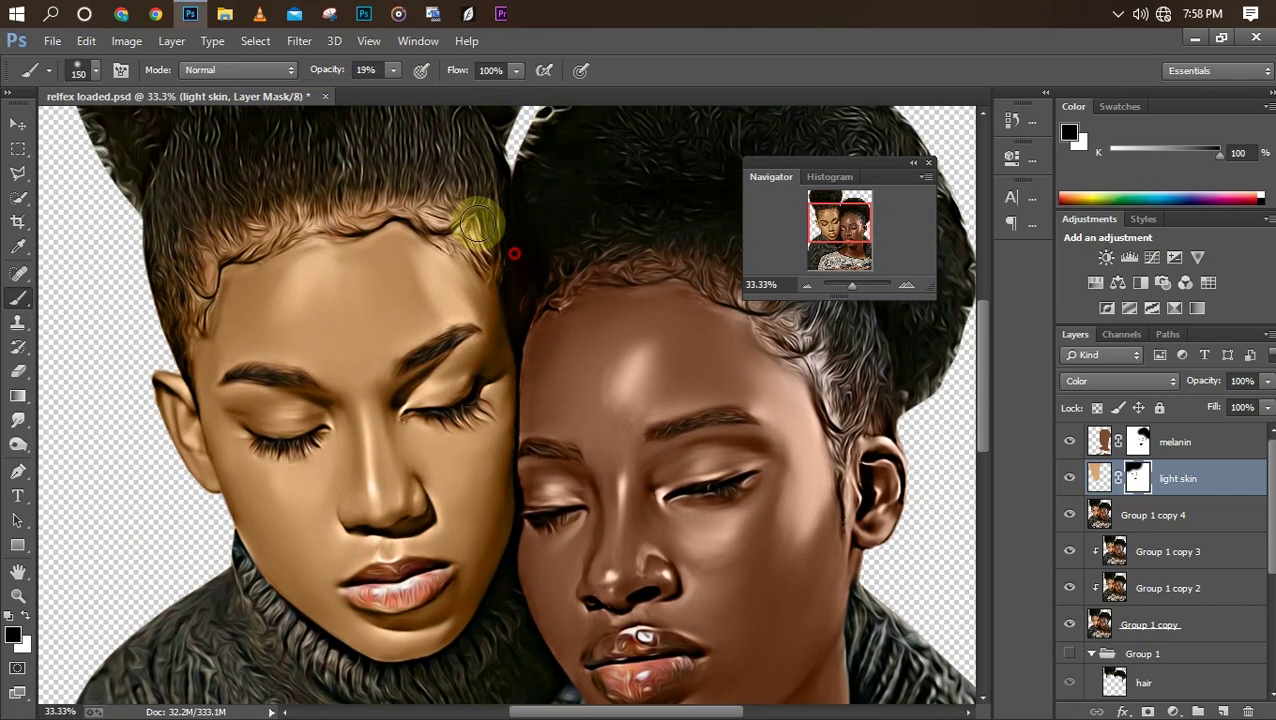
key("ctrl+minus")
key("ctrl+minus")
key("ctrl+minus")
key("ctrl+minus")
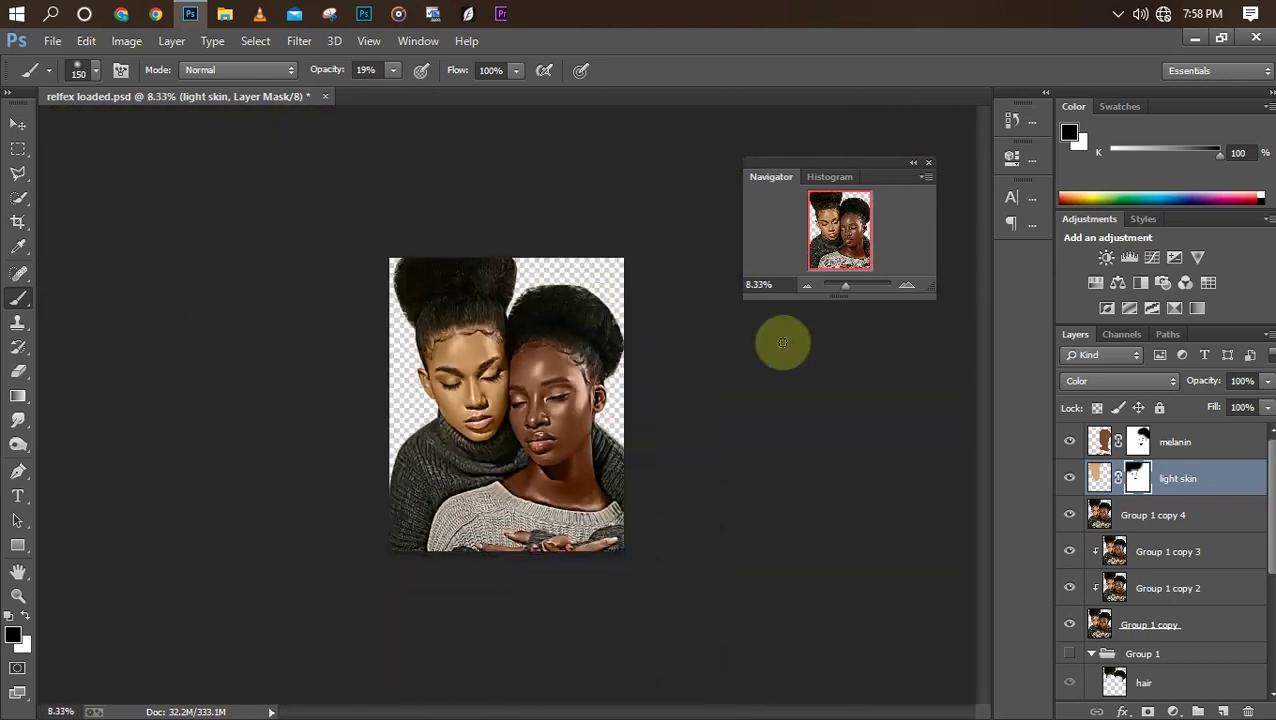
Toggle the light skin layer's visibility to compare the portrait with and without the tan tint
left_click(1068, 476)
key("ctrl+plus")
key("ctrl+plus")
left_click(1068, 477)
key("ctrl+plus")
key("ctrl+minus")
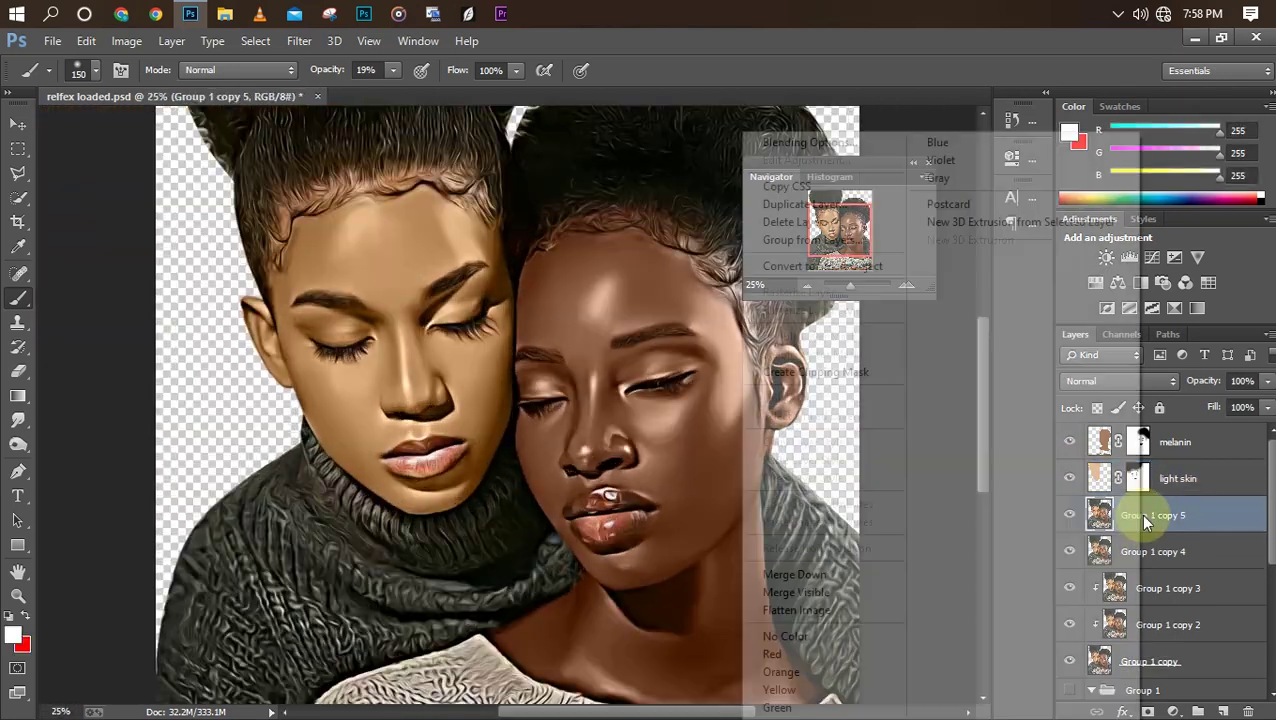
Add a Black & White adjustment layer above the melanin layer
key("ctrl+minus")
left_click(1172, 712)
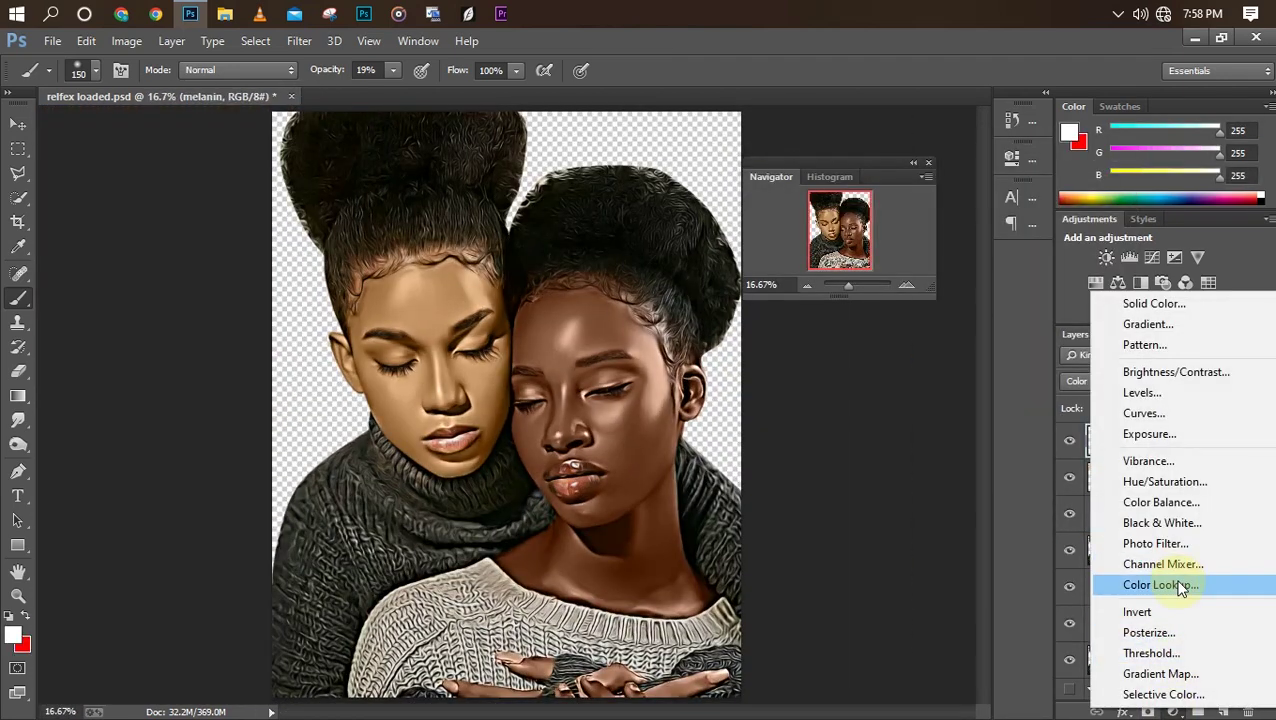
left_click(1162, 523)
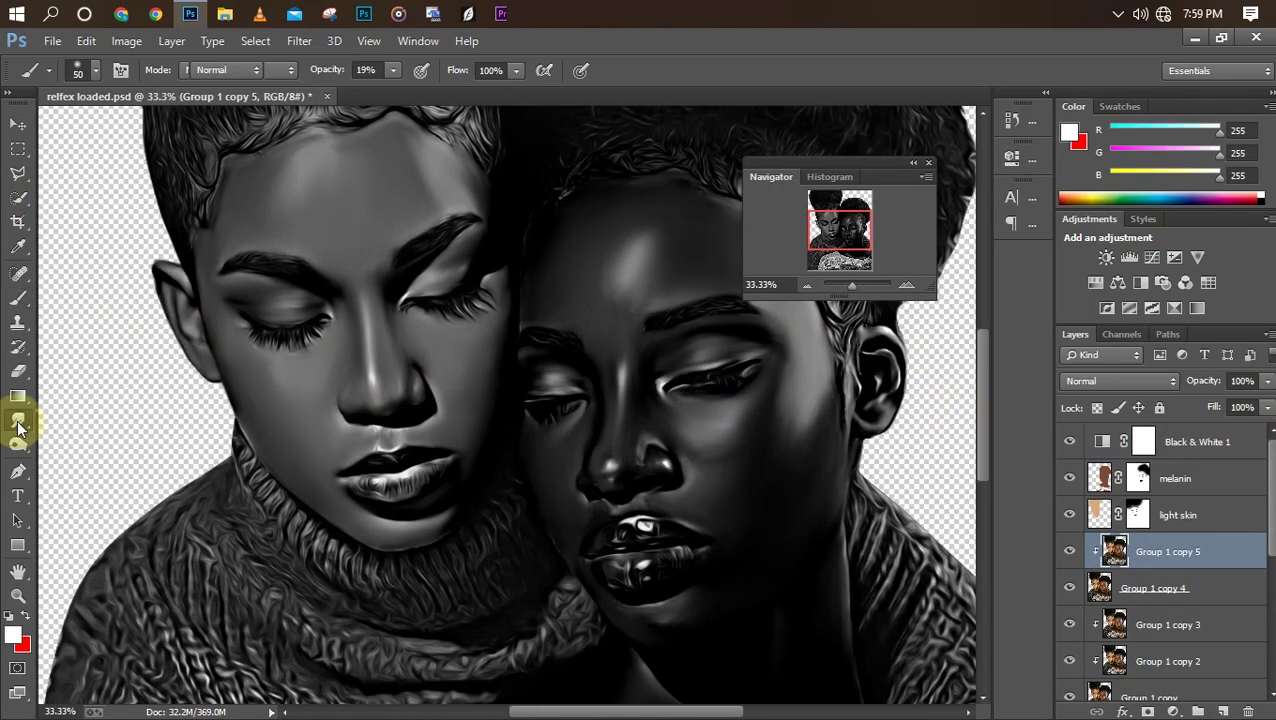
Dodge the midtones around the left woman's nose on Group 1 copy 5 with a 35 px brush at 15% exposure
left_click_drag(18, 427, 100, 441)
key("ctrl+plus")
key("ctrl+minus")
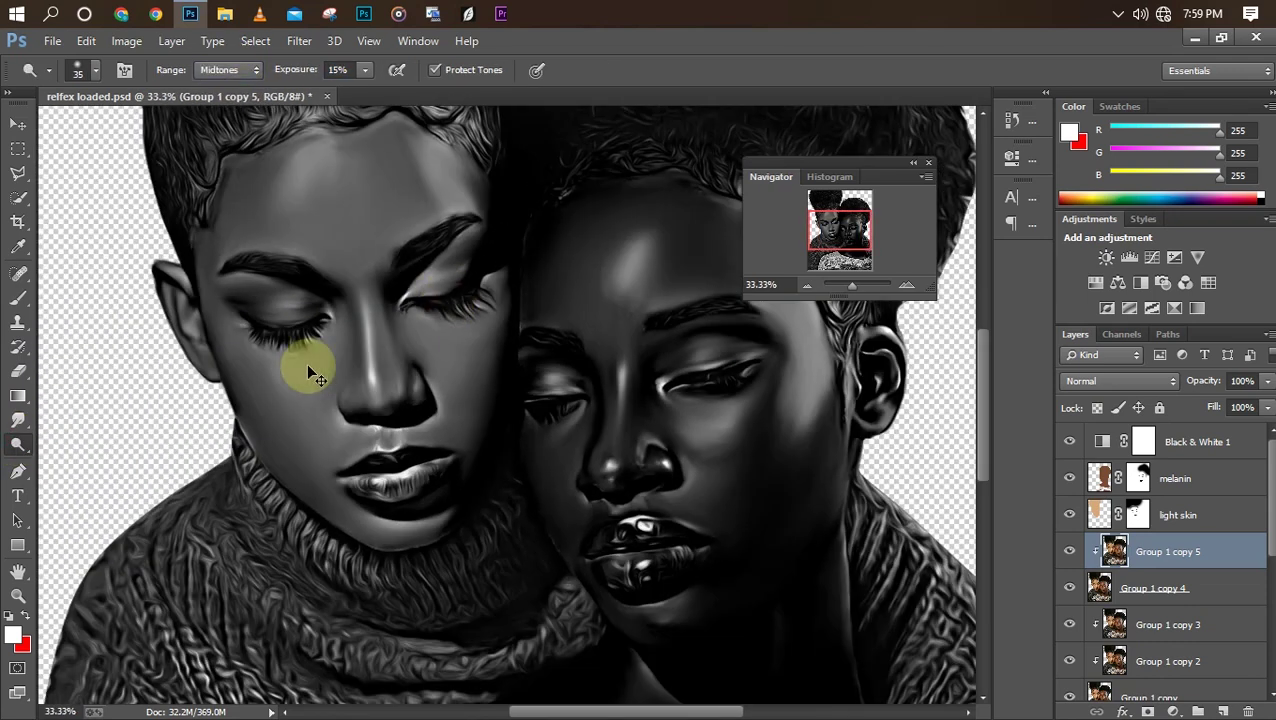
key("ctrl+plus")
key("ctrl+minus")
key("ctrl+plus")
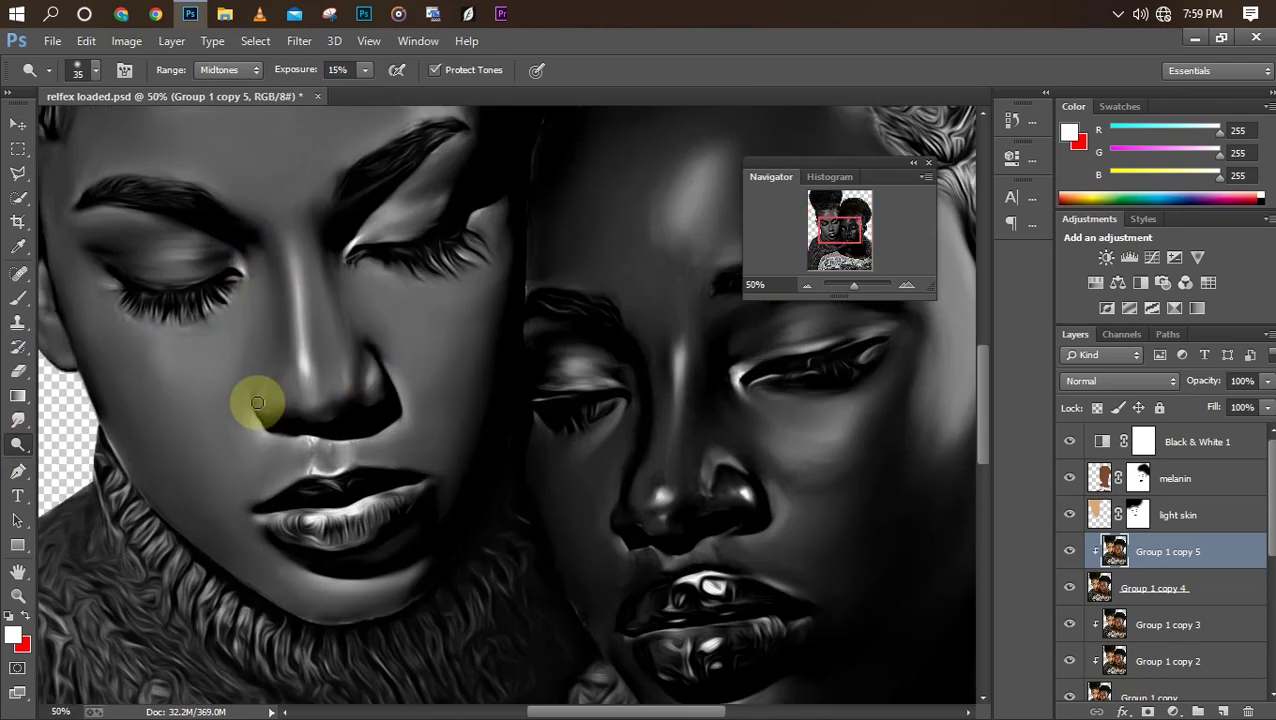
Enlarge the Dodge brush and brighten the broad midtones of the left woman's forehead and cheeks
key("ctrl+minus")
key("ctrl+minus")
key("bracketright")
key("bracketright")
key("bracketright")
key("bracketright")
key("bracketright")
key("bracketright")
key("bracketright")
key("bracketright")
key("bracketright")
key("bracketright")
key("ctrl+plus")
key("ctrl+minus")
key("bracketright")
key("bracketright")
Reduce the Dodge brush to about 60 px and brighten the midtones of the left woman's ear
key("ctrl+plus")
key("bracketleft")
key("bracketleft")
key("bracketleft")
key("bracketleft")
key("bracketleft")
key("bracketleft")
key("bracketleft")
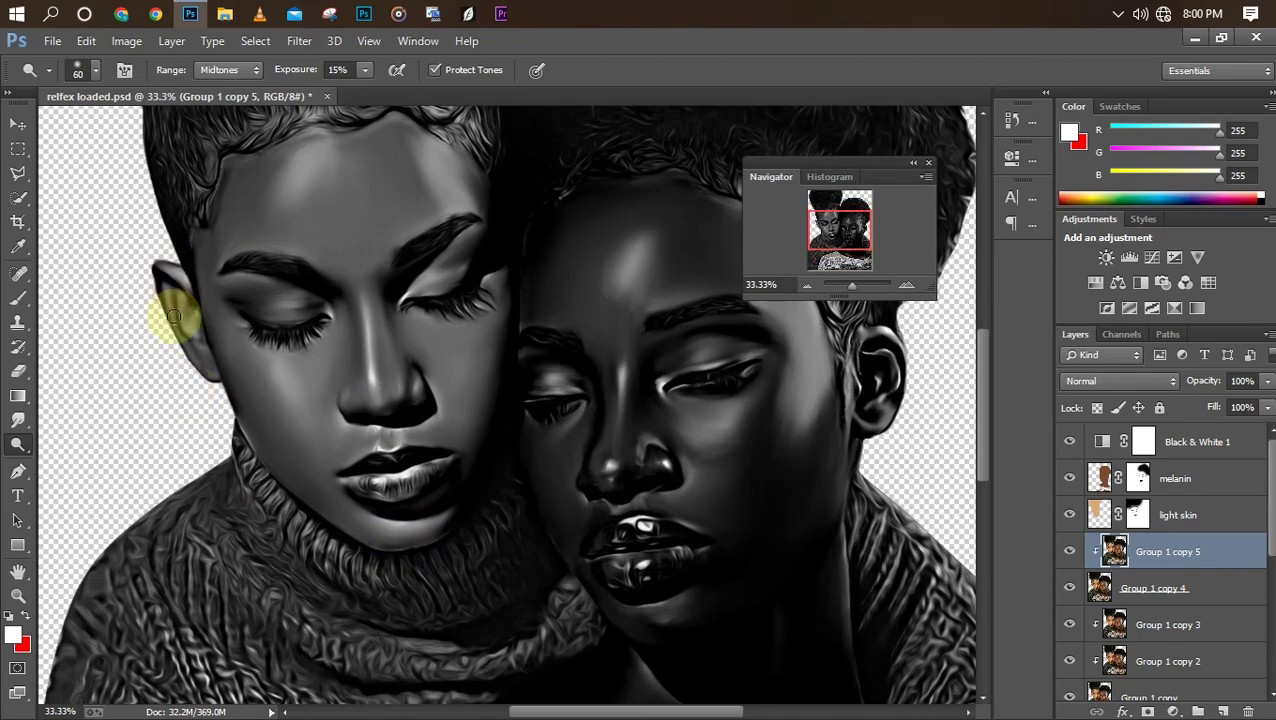
key("bracketleft")
Brighten the midtones of the right woman's forehead and cheek with a 175 px Dodge brush
key("ctrl+minus")
key("bracketright")
key("bracketright")
key("bracketright")
key("bracketright")
key("bracketright")
key("bracketright")
key("bracketright")
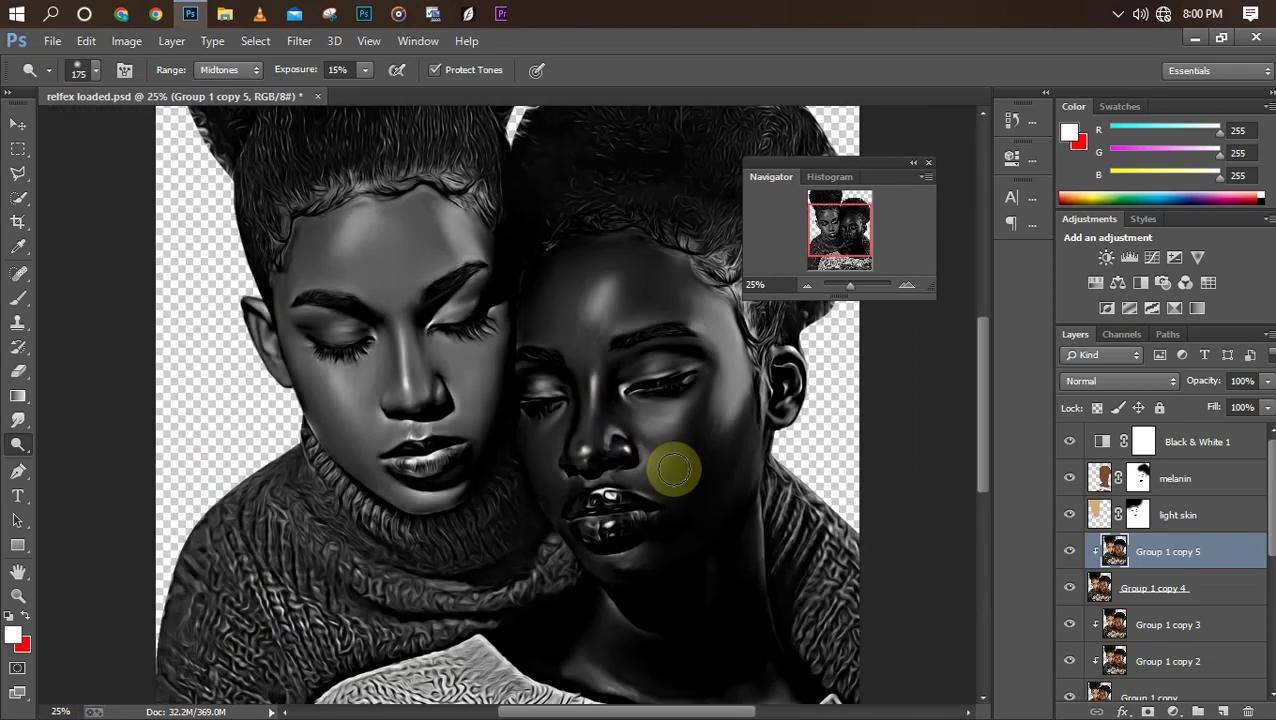
left_click(598, 303)
Dodge the right woman's chin with an 80 px brush and her neck area with a 175 px brush
key("bracketleft")
key("bracketleft")
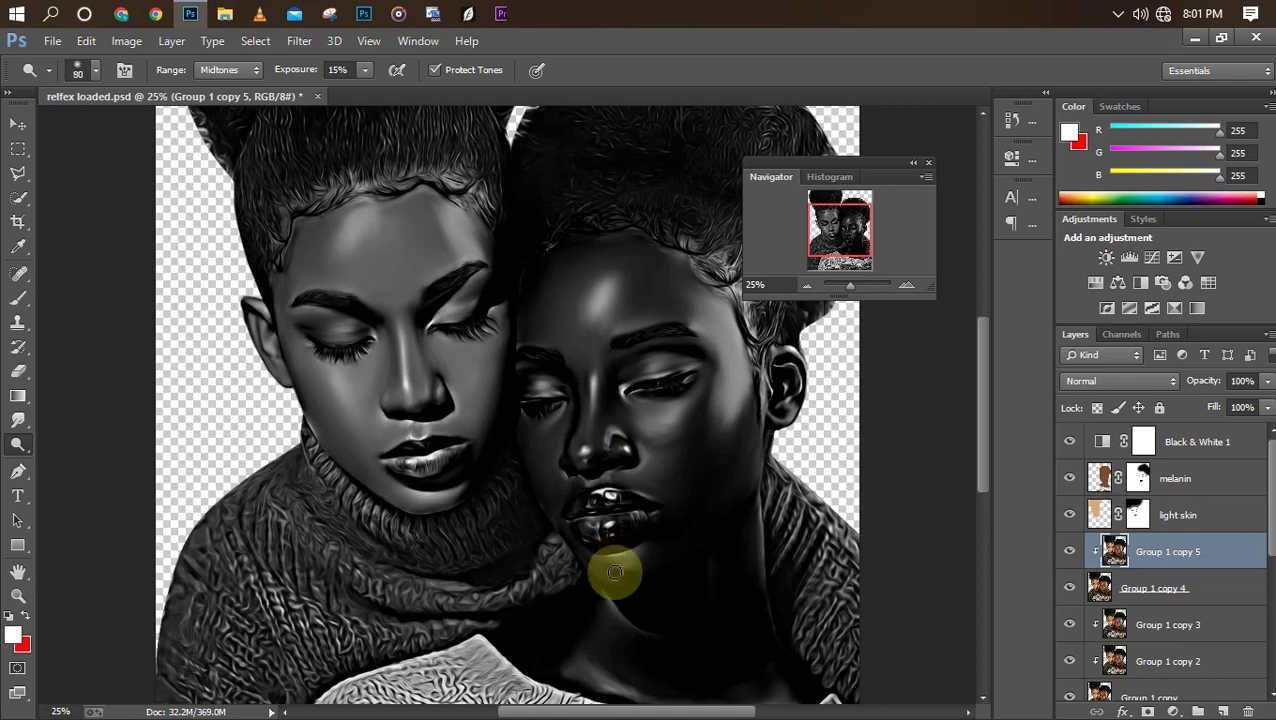
key("ctrl+minus")
key("bracketright")
key("bracketright")
key("bracketright")
key("bracketright")
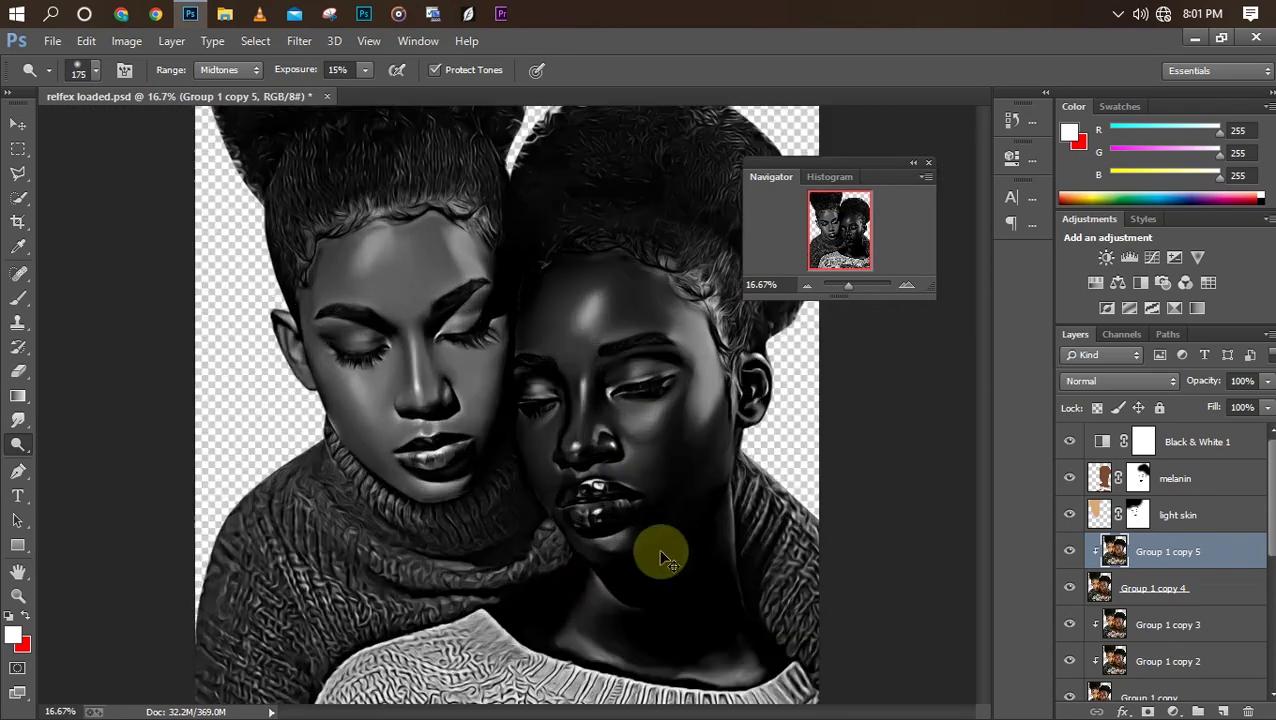
Toggle the Black & White layer to check the portrait in colour, and set the Dodge range to Highlights
left_click(1069, 441)
key("ctrl+plus")
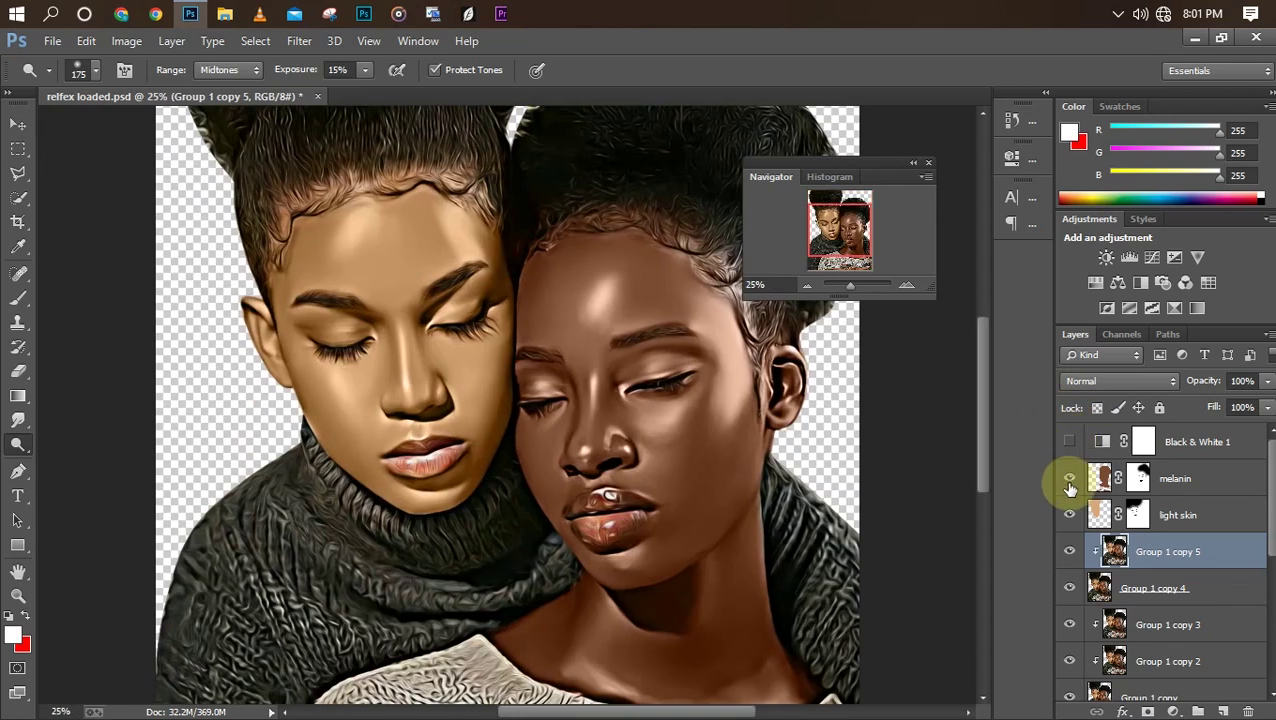
key("ctrl+minus")
left_click(228, 71)
left_click(224, 112)
key("ctrl+plus")
key("ctrl+plus")
left_click(1069, 441)
Brighten the highlights on the right woman's nose and lips with a 25 px Dodge brush at 15% exposure
key("ctrl+plus")
key("bracketleft")
key("bracketleft")
key("bracketleft")
key("bracketleft")
key("bracketleft")
key("bracketleft")
key("bracketleft")
key("bracketleft")
key("bracketleft")
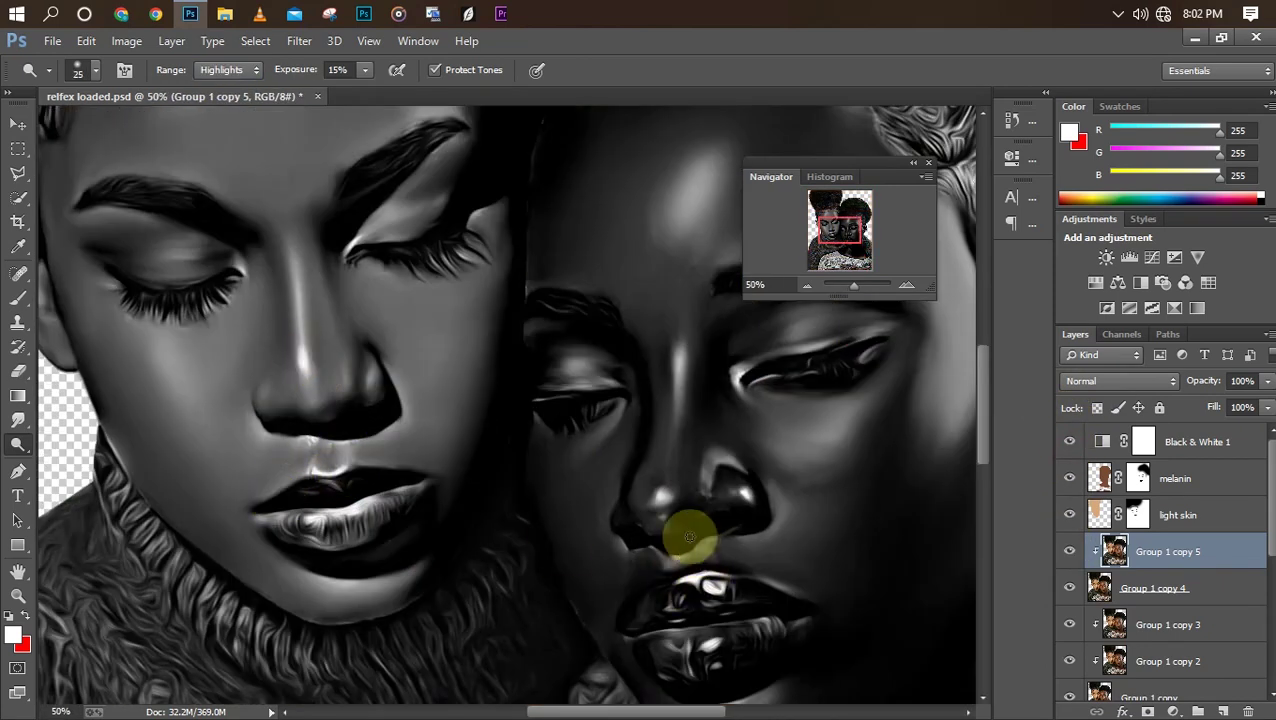
key("ctrl+minus")
key("ctrl+minus")
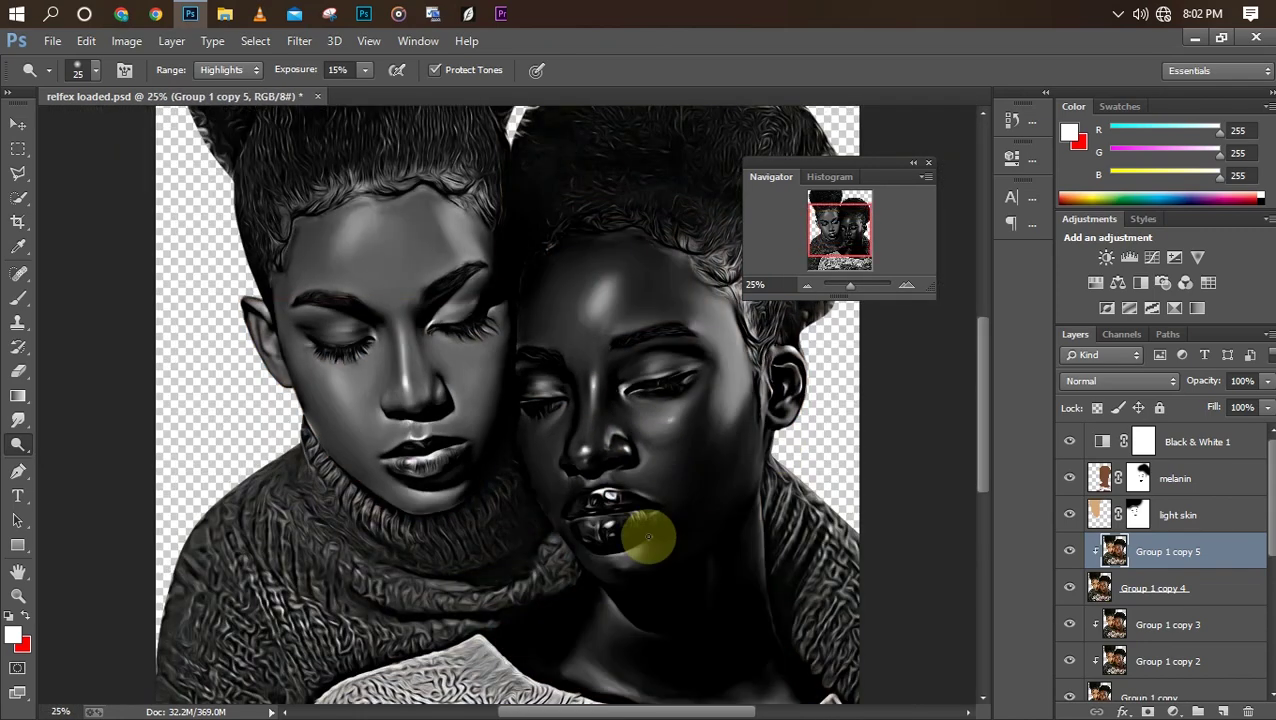
Brighten the highlights on the left woman's cheek with a 30 px brush, enlarging it for the wider areas
key("ctrl+plus")
key("bracketright")
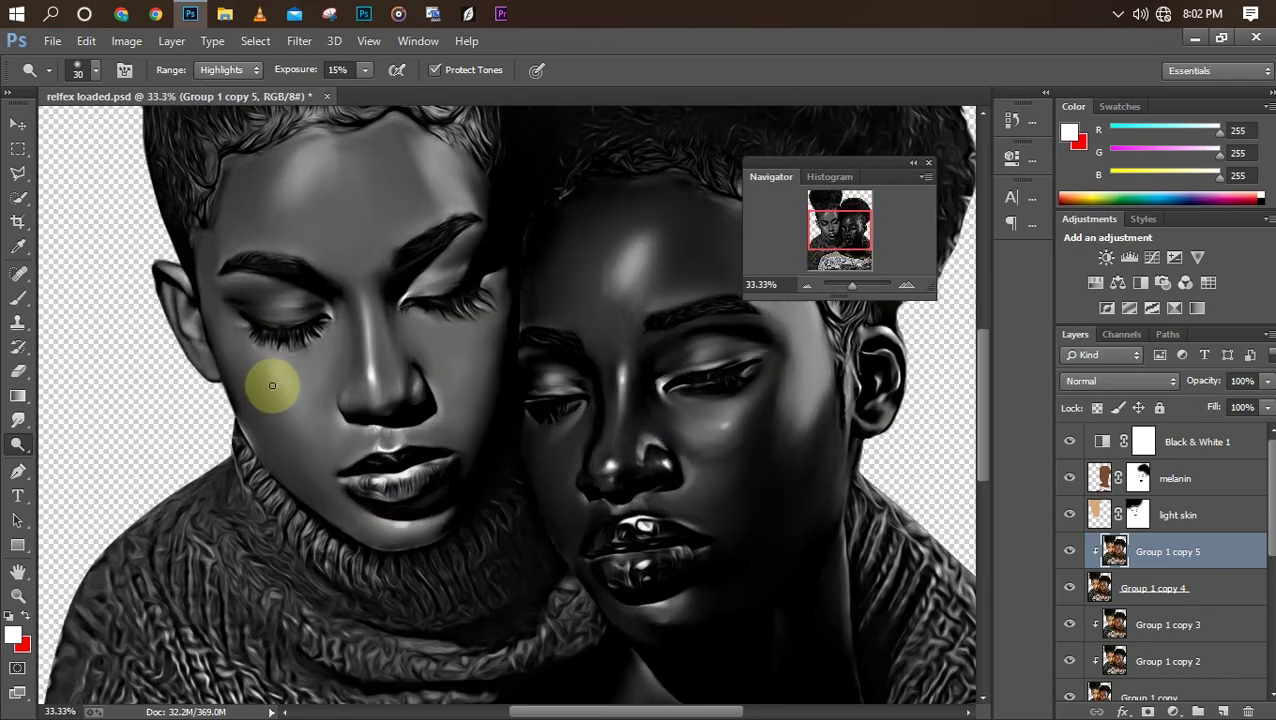
key("ctrl+minus")
key("bracketright")
key("bracketright")
key("bracketright")
key("bracketright")
key("bracketright")
Set the Dodge range to Midtones and brighten the broad lit areas of the faces
left_click(215, 69)
left_click(225, 99)
key("ctrl+minus")
Hide the Black & White adjustment layer and duplicate the Group 1 copy 5 layer
left_click(1069, 442)
key("ctrl+minus")
key("ctrl+minus")
key("ctrl+plus")
key("ctrl+plus")
key("ctrl+plus")
key("ctrl+minus")
key("ctrl+minus")
right_click(1172, 480)
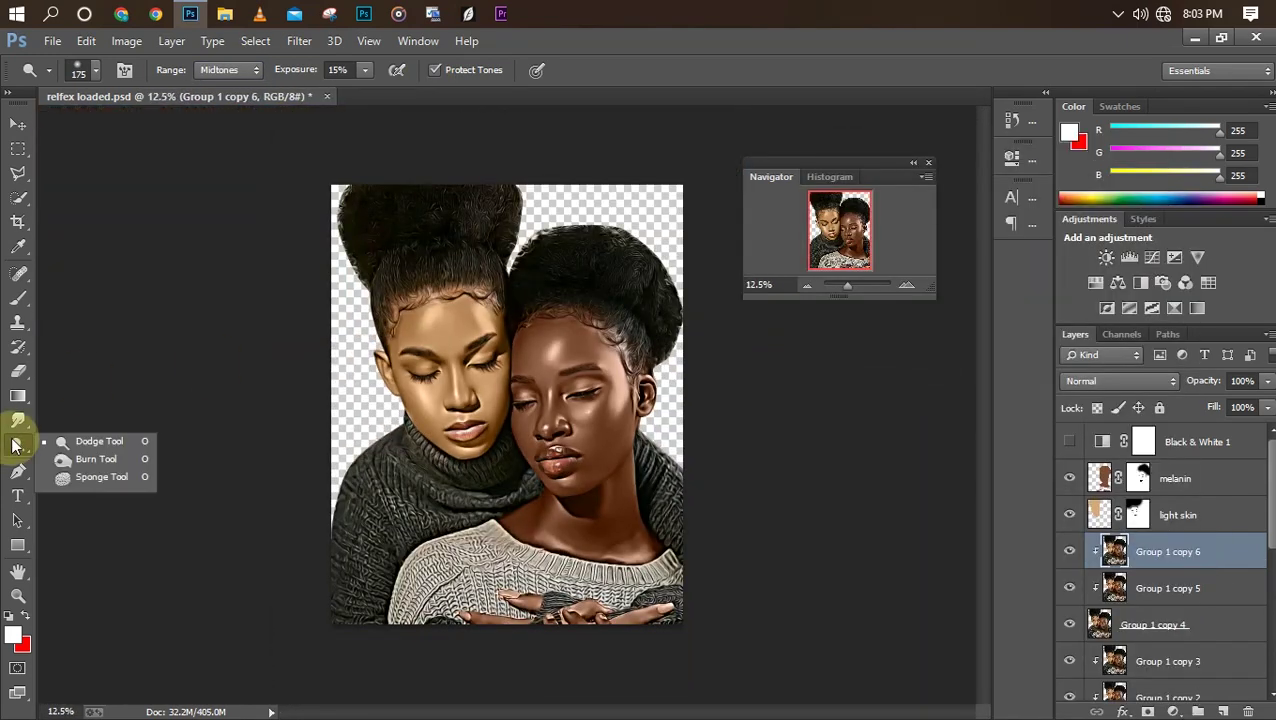
Burn the shadows on the left woman's face at 10% exposure with a 125 px brush on the duplicated layer
left_click(100, 459)
key("ctrl+plus")
left_click(365, 70)
left_click_drag(354, 93, 347, 93)
key("ctrl+plus")
key("bracketright")
key("bracketright")
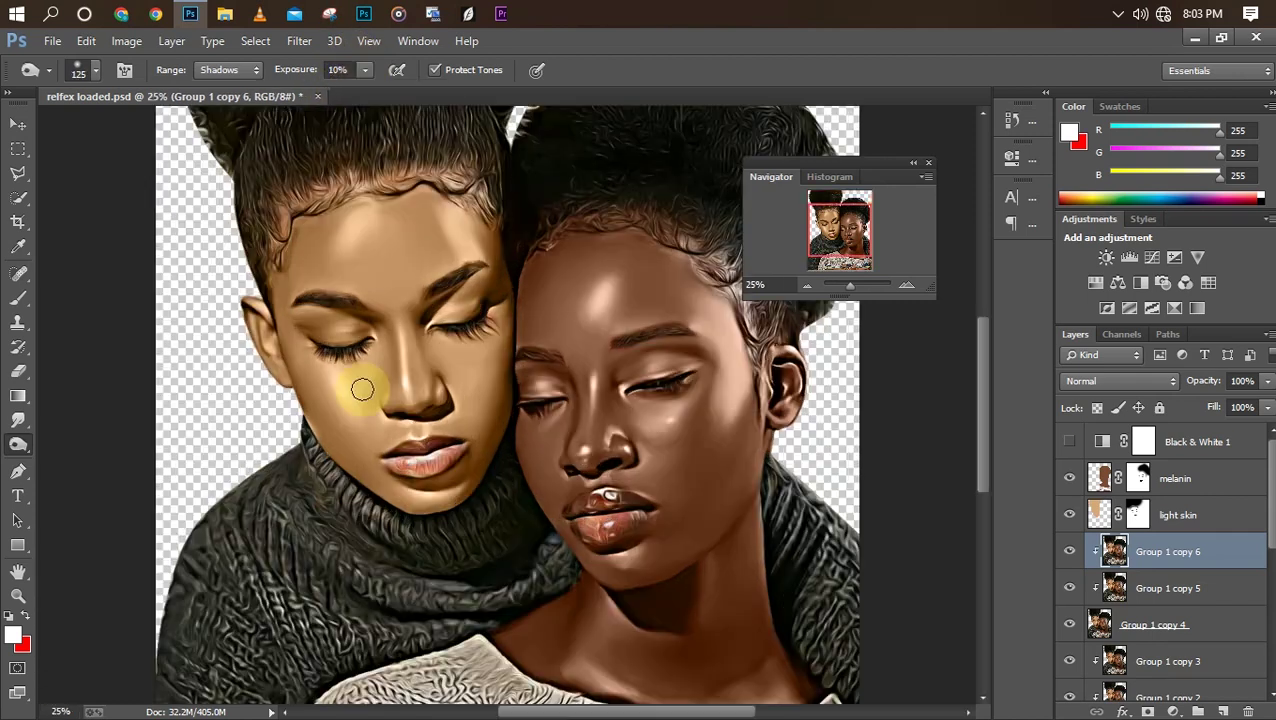
Burn the shadows along the right woman's cheek and jaw with a 300 px brush
key("ctrl+minus")
key("bracketright")
key("bracketright")
key("bracketright")
key("bracketright")
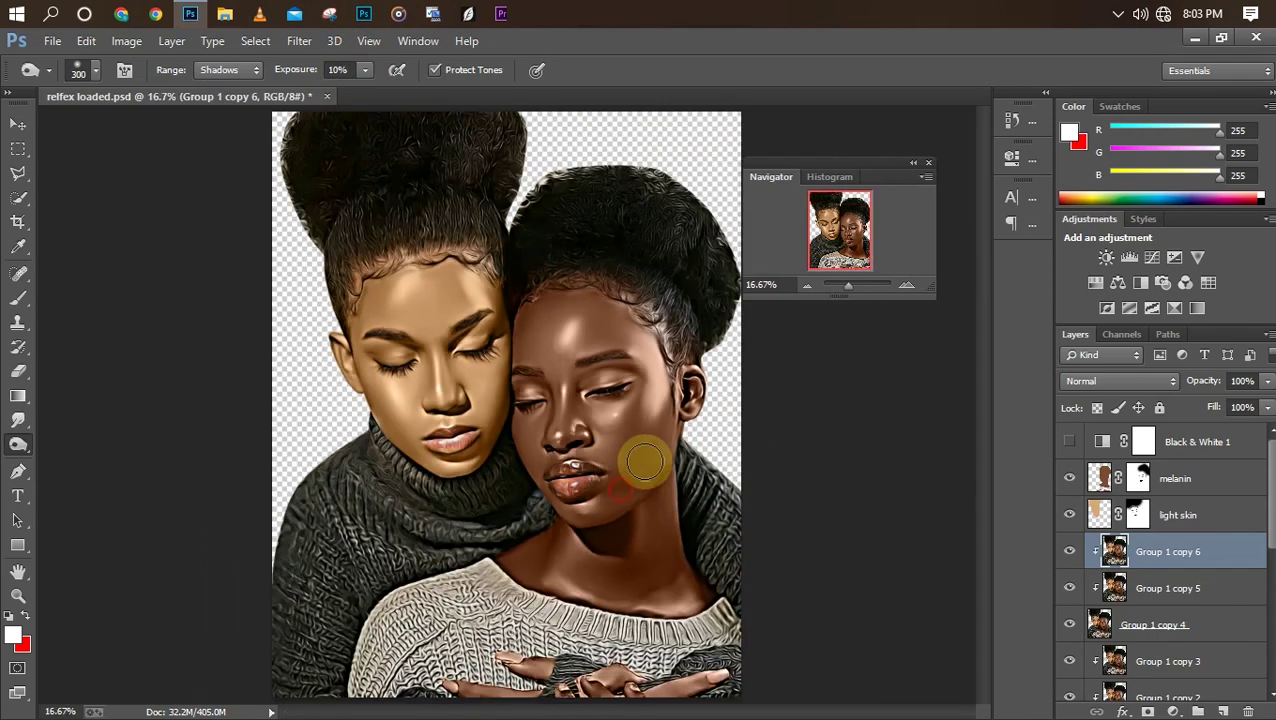
Set the Burn exposure to 25% and darken the left woman's eyebrows at 60 px and the right woman's lips at 50 px
key("ctrl+plus")
key("bracketleft")
key("bracketleft")
key("bracketleft")
key("bracketleft")
key("bracketleft")
key("bracketleft")
key("bracketleft")
key("bracketleft")
key("bracketleft")
key("bracketleft")
left_click_drag(365, 70, 380, 97)
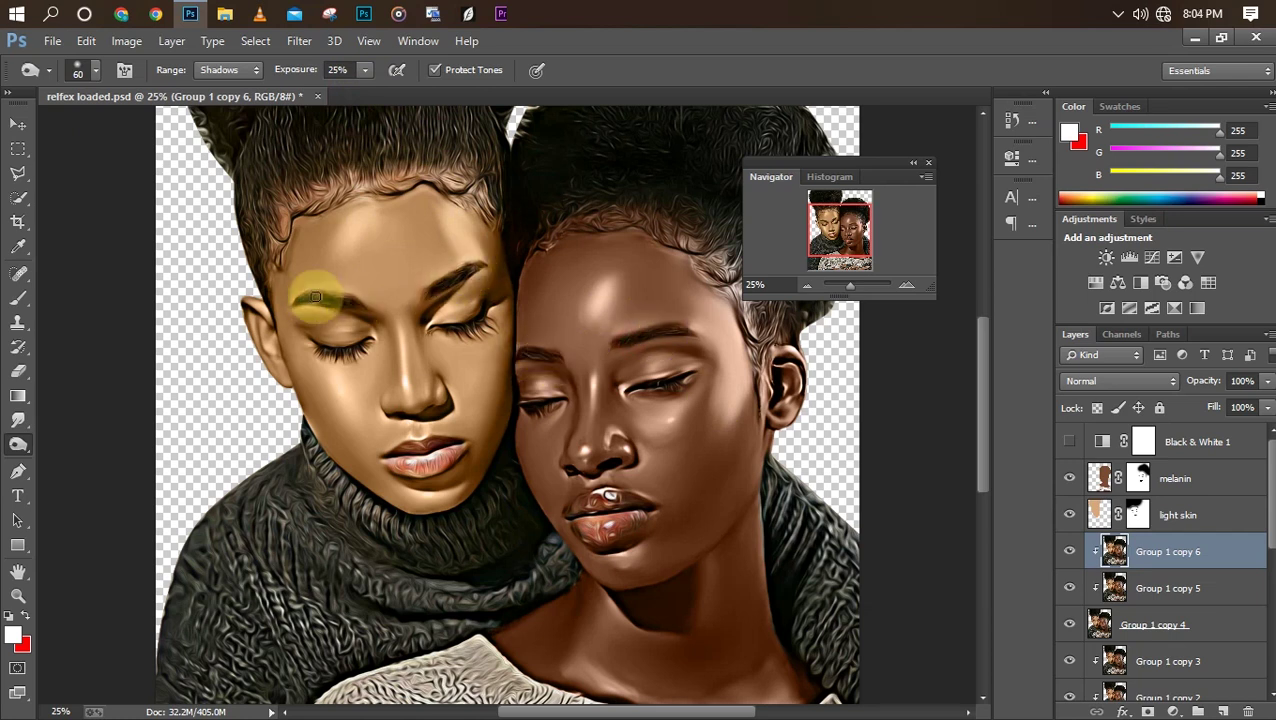
key("bracketleft")
key("ctrl+plus")
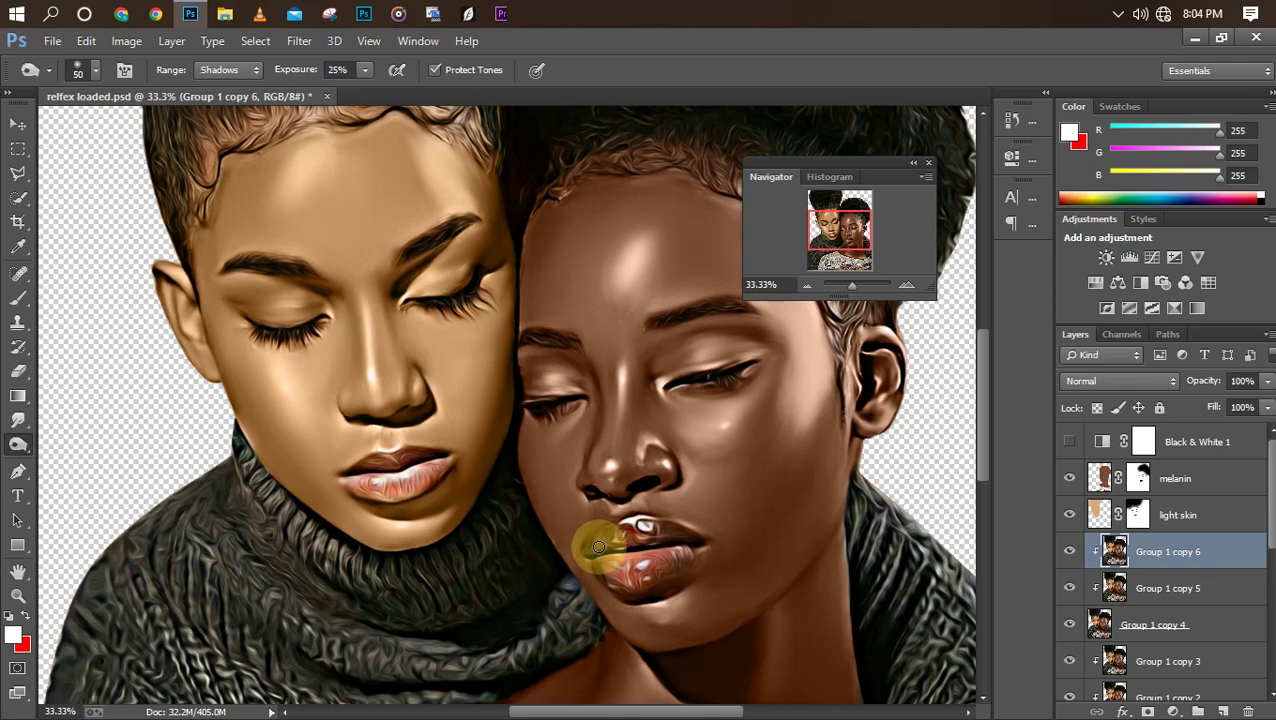
Enlarge the Burn brush to 700 px and darken both women's hair
key("ctrl+minus")
key("ctrl+minus")
key("ctrl+minus")
key("ctrl+minus")
key("bracketright")
key("bracketright")
key("bracketright")
key("bracketright")
key("bracketright")
key("bracketright")
key("bracketright")
key("bracketright")
key("bracketright")
key("bracketright")
key("bracketright")
key("bracketright")
key("bracketright")
key("bracketright")
key("bracketright")
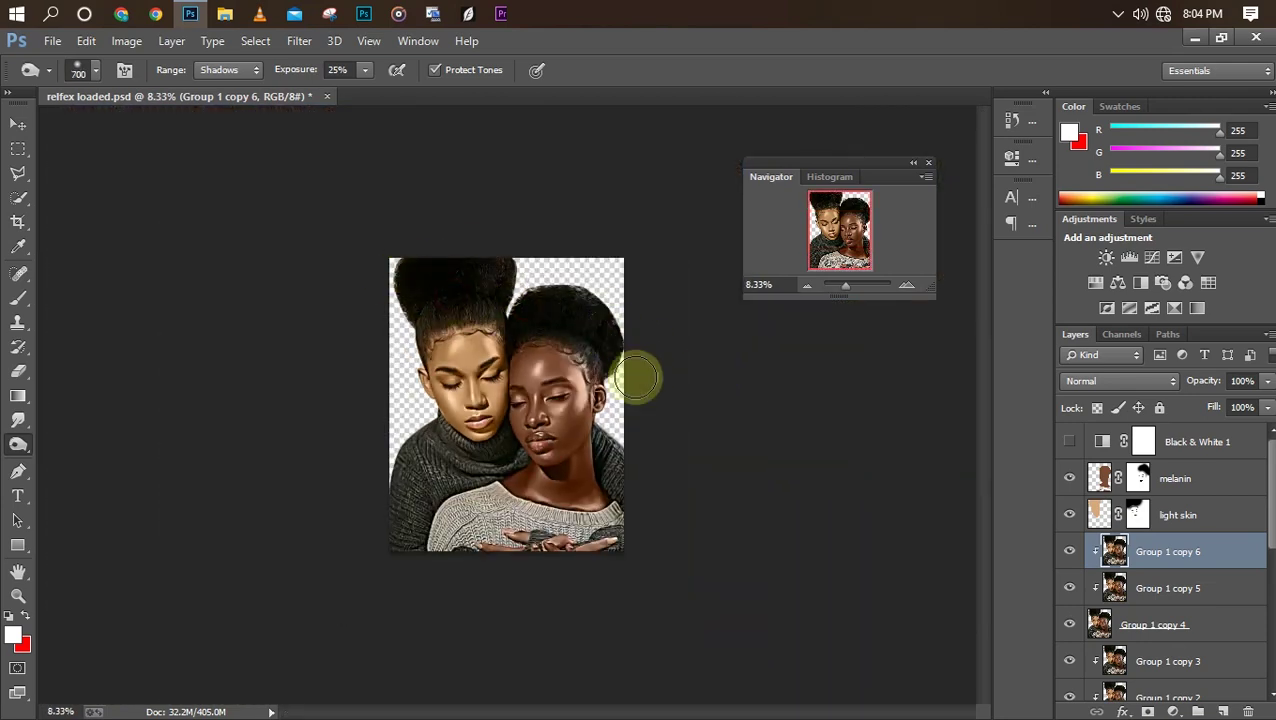
Reduce the Burn brush to 250 px and darken the hair along the left woman's hairline
key("bracketleft")
key("bracketleft")
key("bracketleft")
key("bracketleft")
key("bracketleft")
key("bracketleft")
key("ctrl+plus")
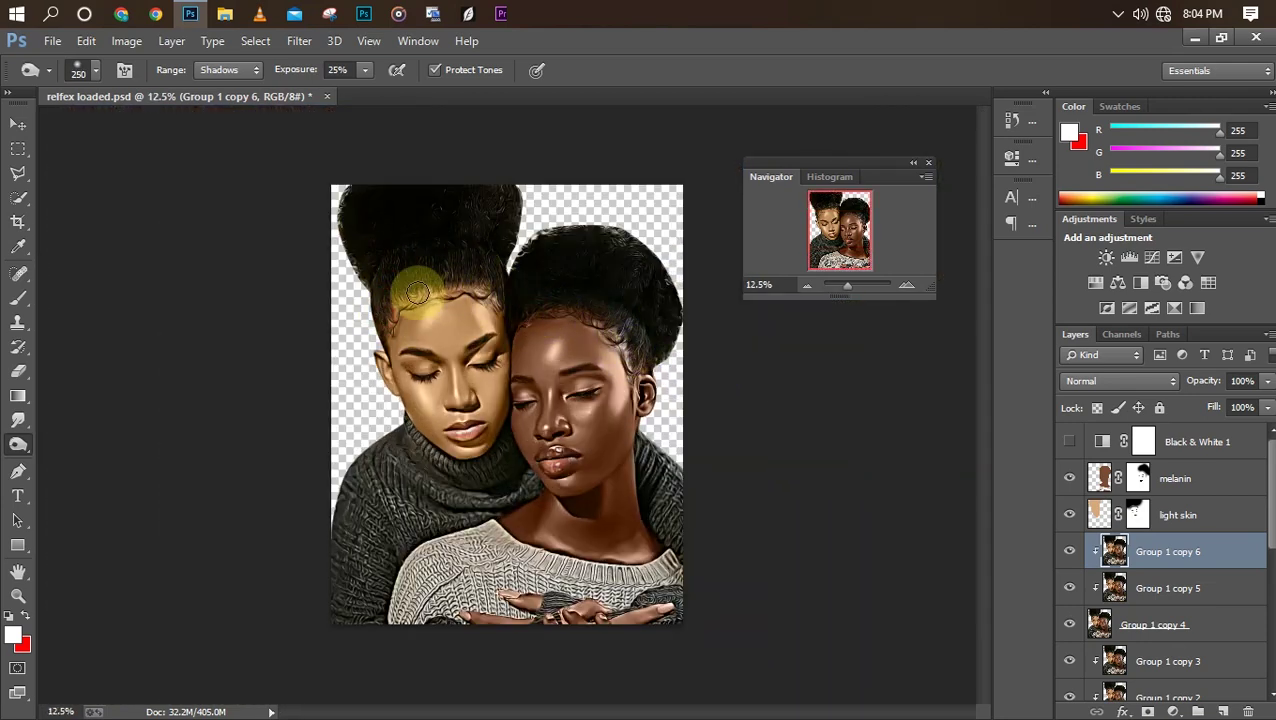
key("ctrl+plus")
key("ctrl+plus")
key("ctrl+plus")
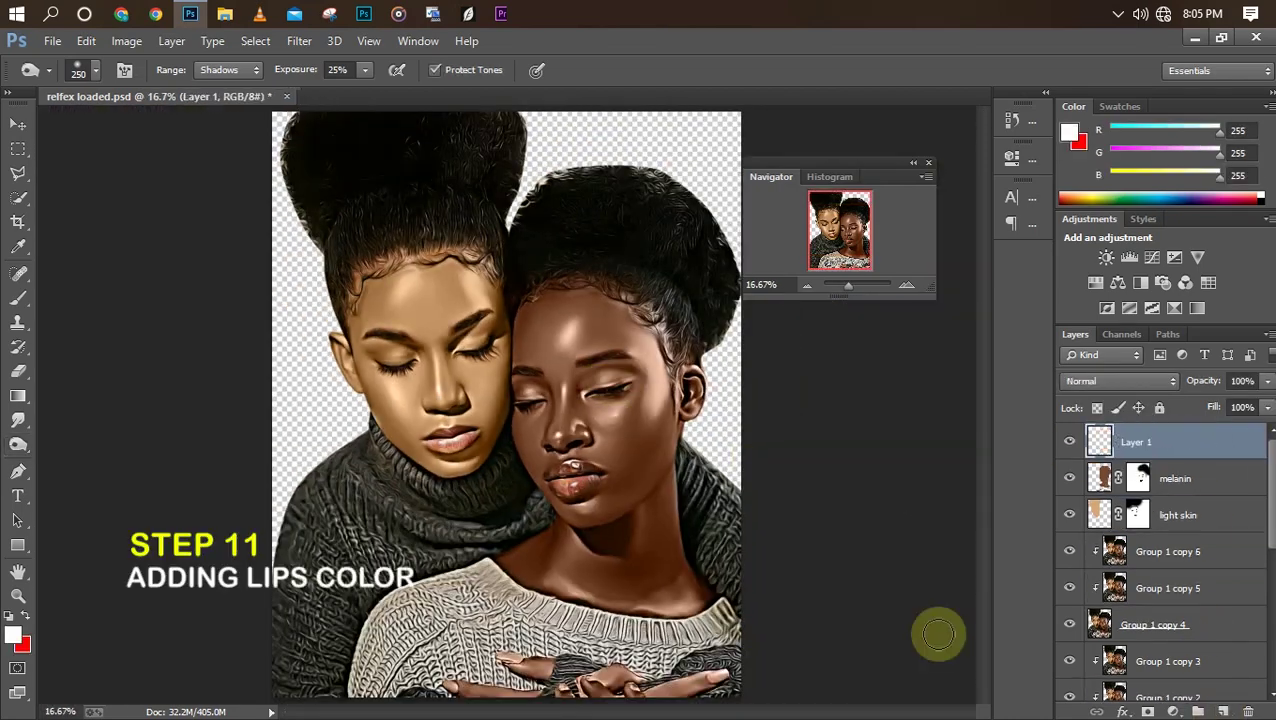
Paint the left woman's lower lip pure red on a new top layer with a 50 px brush at 29% opacity
key("ctrl+plus")
key("ctrl+plus")
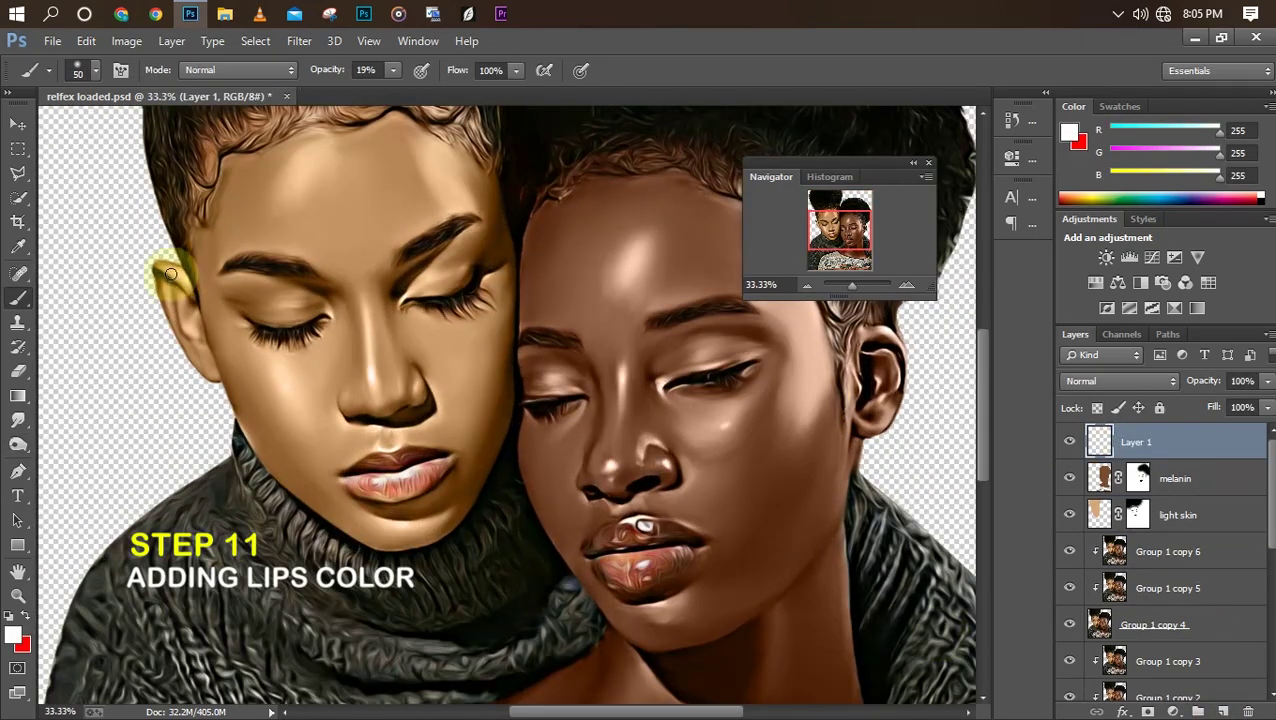
key("x")
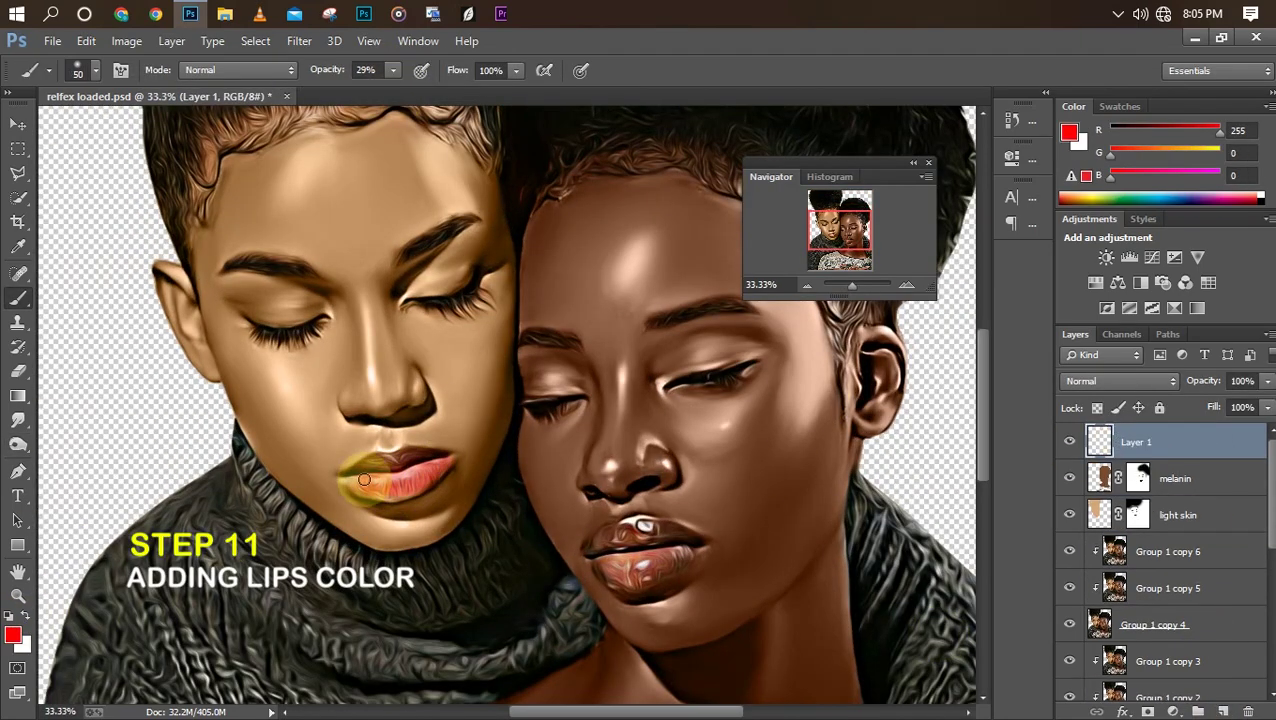
Set the foreground colour to dark red (RGB 71, 8, 8) and paint the left woman's upper lip
left_click(14, 634)
left_click_drag(833, 330, 850, 359)
key("Return")
key("Return")
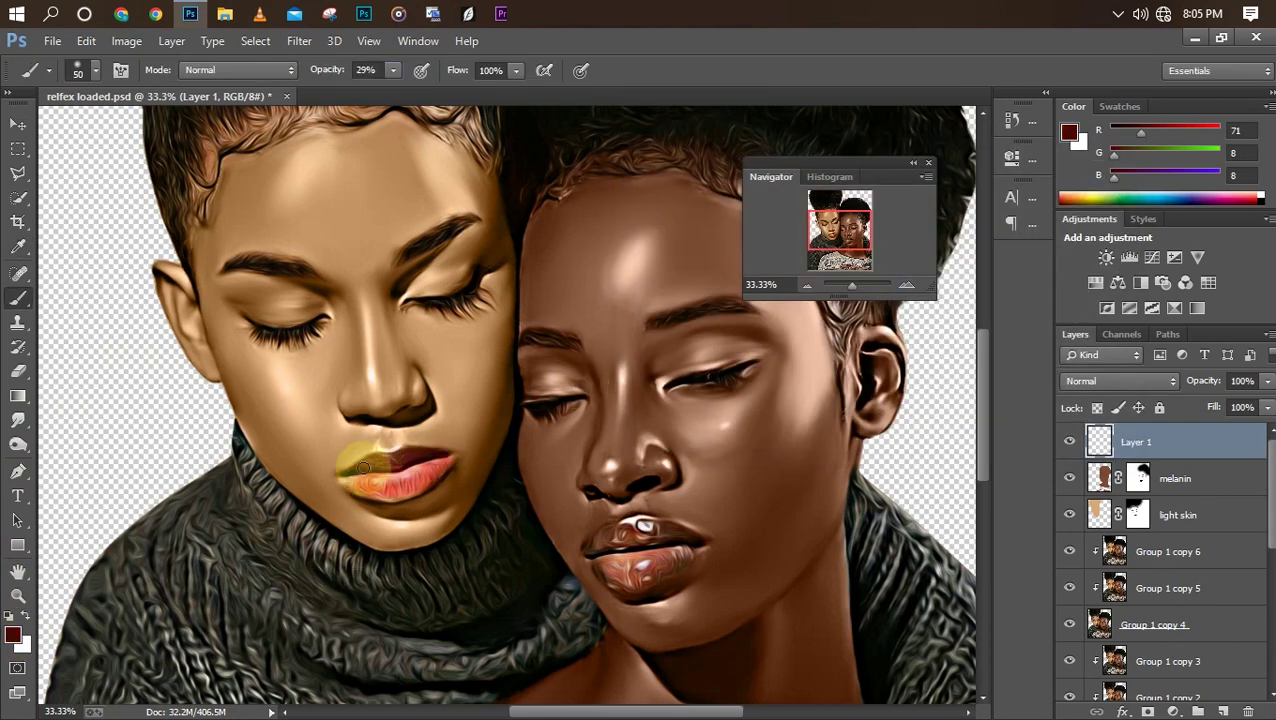
Set the foreground colour to pure red (RGB 255, 0, 0) and paint the right woman's lower lip with a 60 px brush
left_click(12, 636)
left_click_drag(864, 194, 878, 184)
key("Return")
key("ctrl+minus")
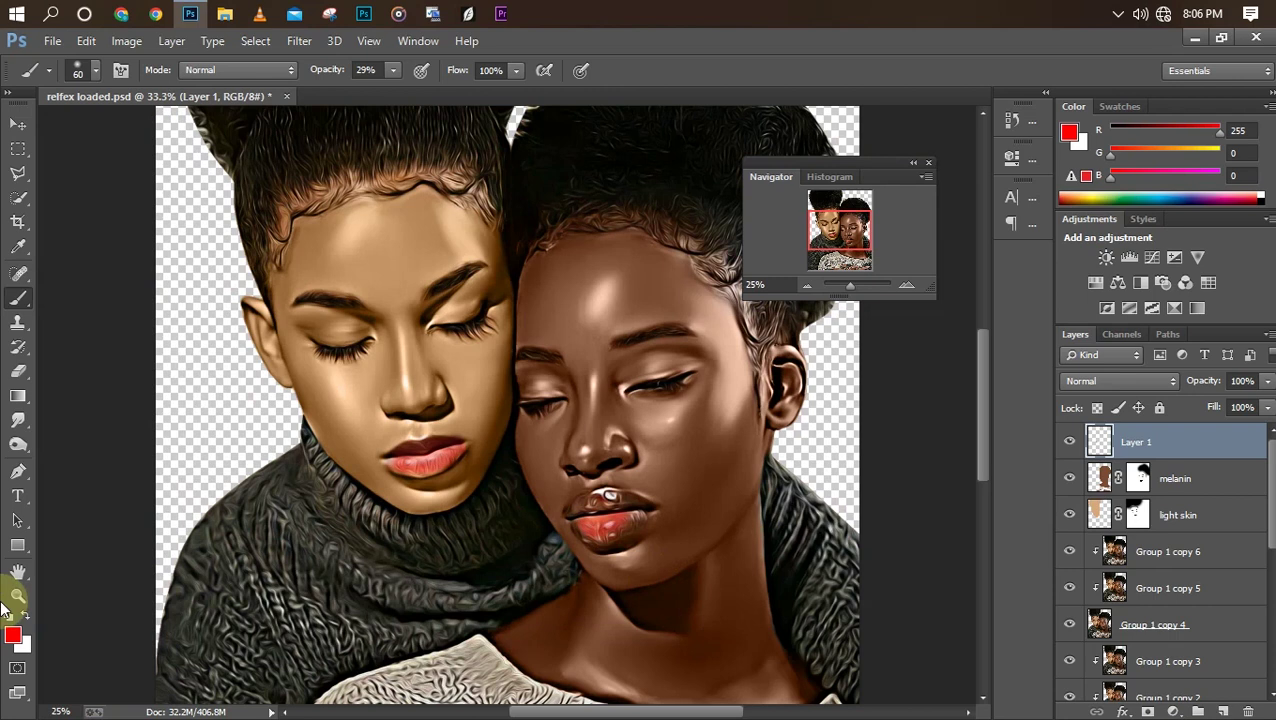
Set the foreground colour to dark red (RGB 78, 4, 4) and paint the right woman's upper lip
left_click(12, 633)
left_click(826, 336)
key("Return")
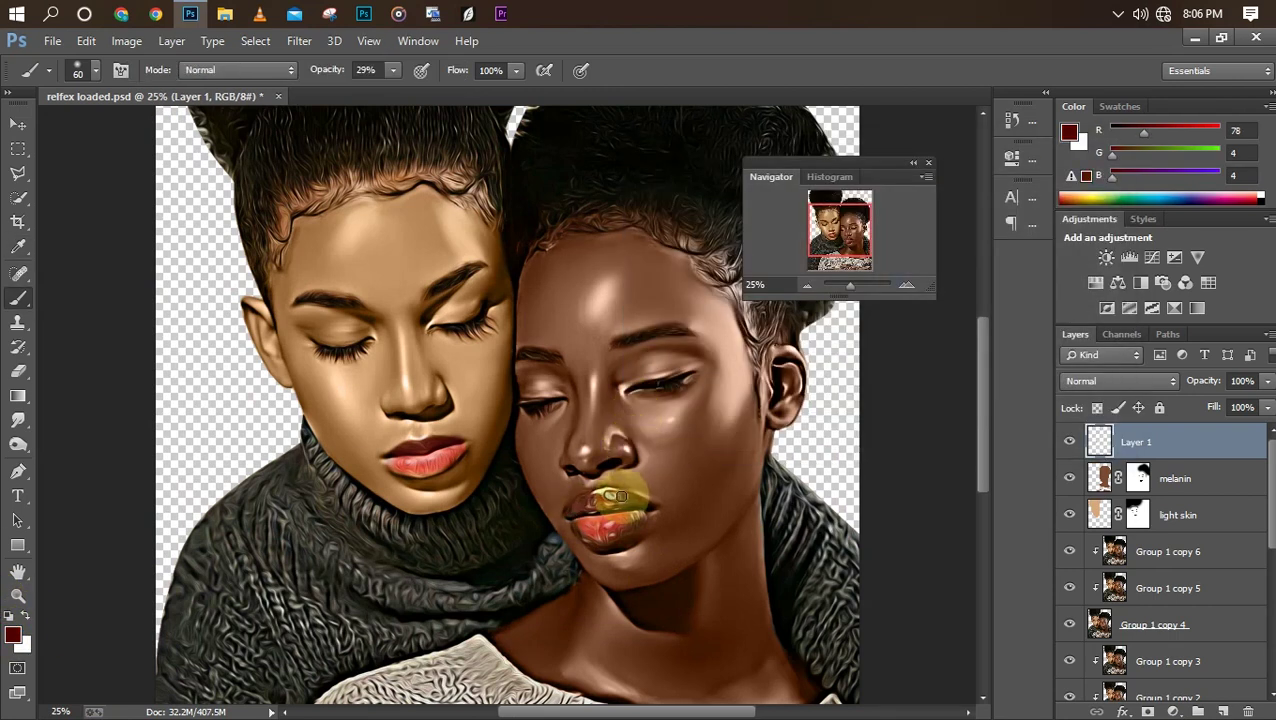
left_click_drag(634, 527, 655, 532)
key("ctrl+minus")
key("ctrl+minus")
Change the blend mode of the lip colour layer to Color
left_click(1118, 381)
left_click(1105, 458)
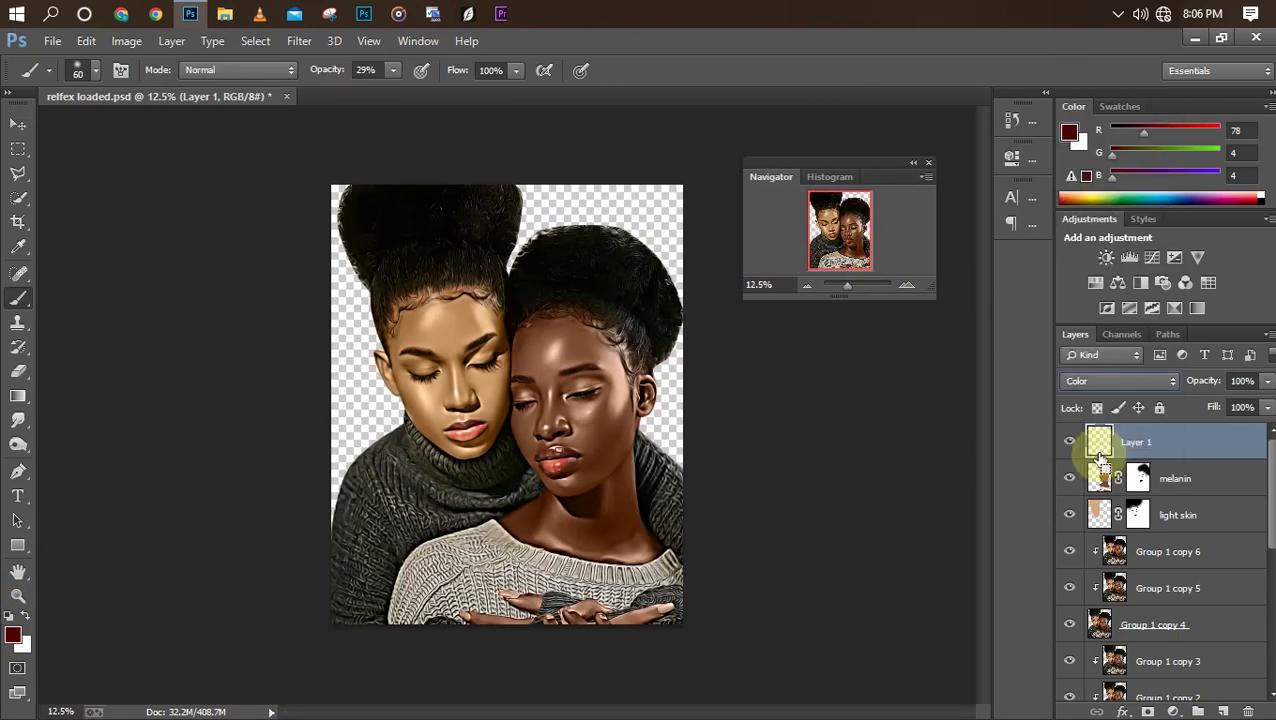
key("Return")
key("ctrl+plus")
key("ctrl+plus")
key("ctrl+plus")
key("ctrl+plus")
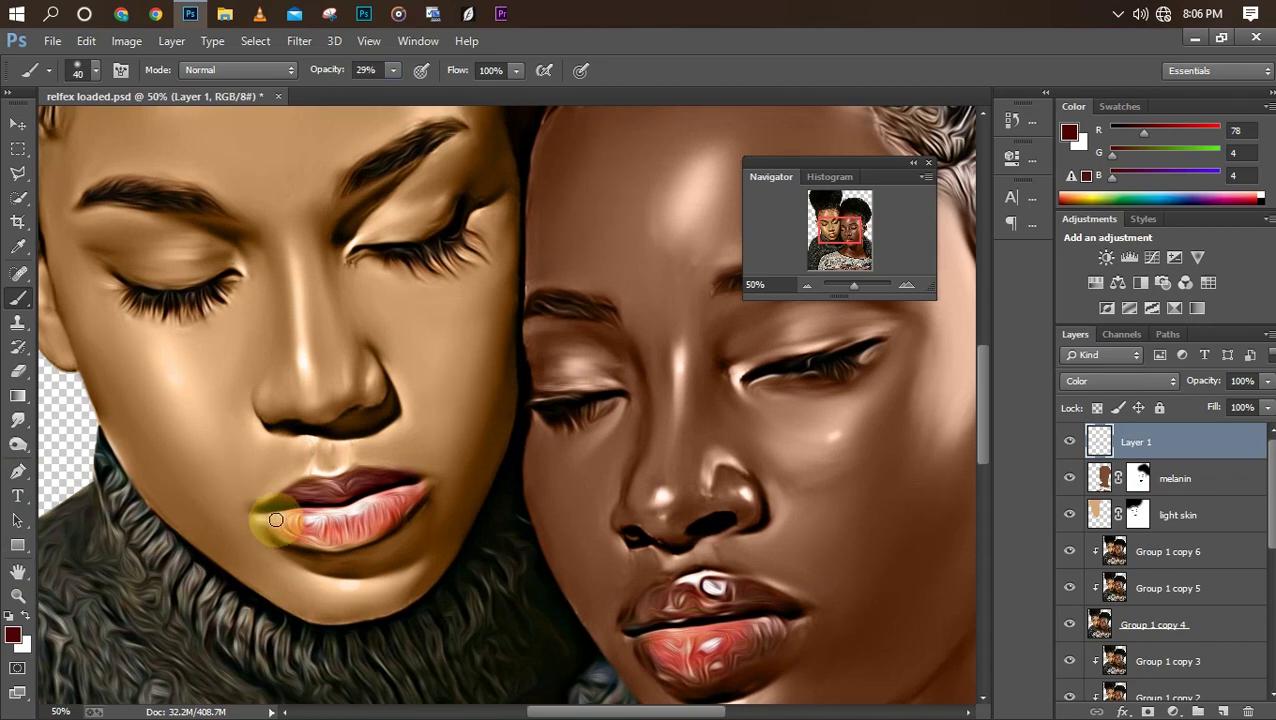
Group the lip, skin tint and painted portrait layers into a single group above Layer 1 copy
key("ctrl+minus")
key("ctrl+minus")
key("ctrl+minus")
key("ctrl+minus")
key("ctrl+minus")
scroll(1236, 461, "down", 5)
left_click(1173, 644)
scroll(1197, 467, "up", 5)
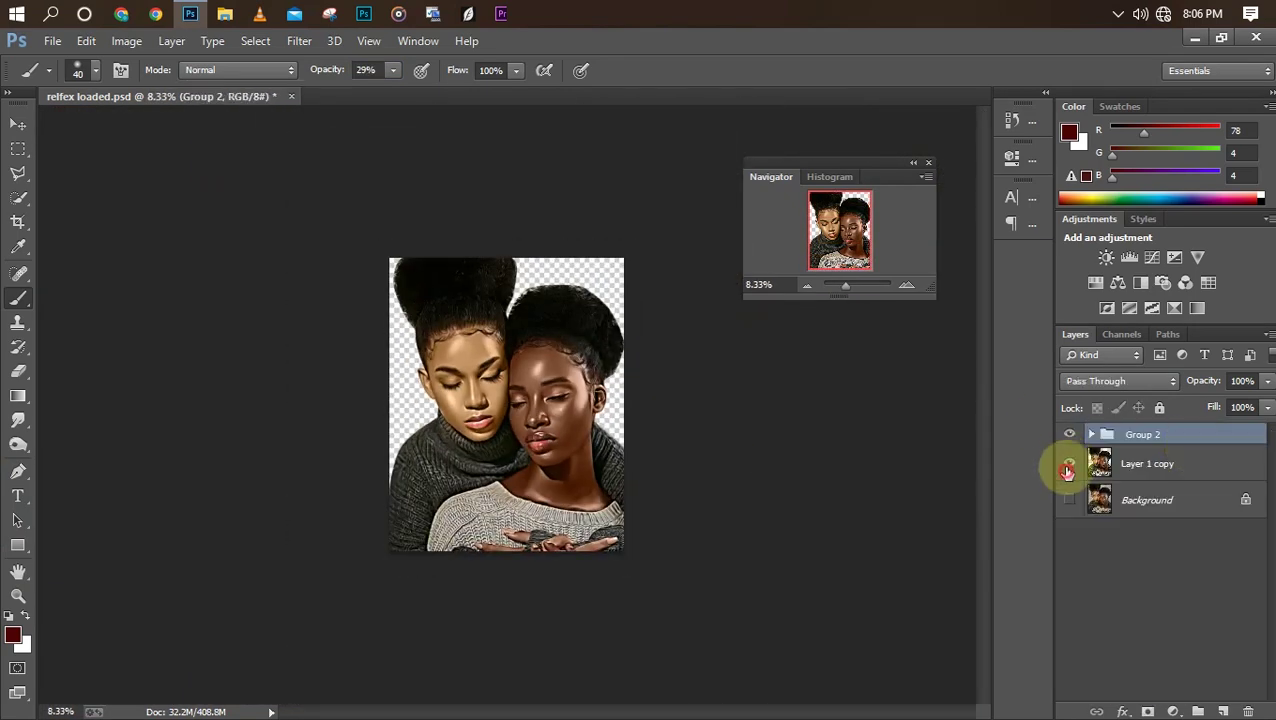
Add a white Solid Color fill layer directly above the Background layer
key("ctrl+plus")
key("ctrl+plus")
key("ctrl+plus")
key("ctrl+minus")
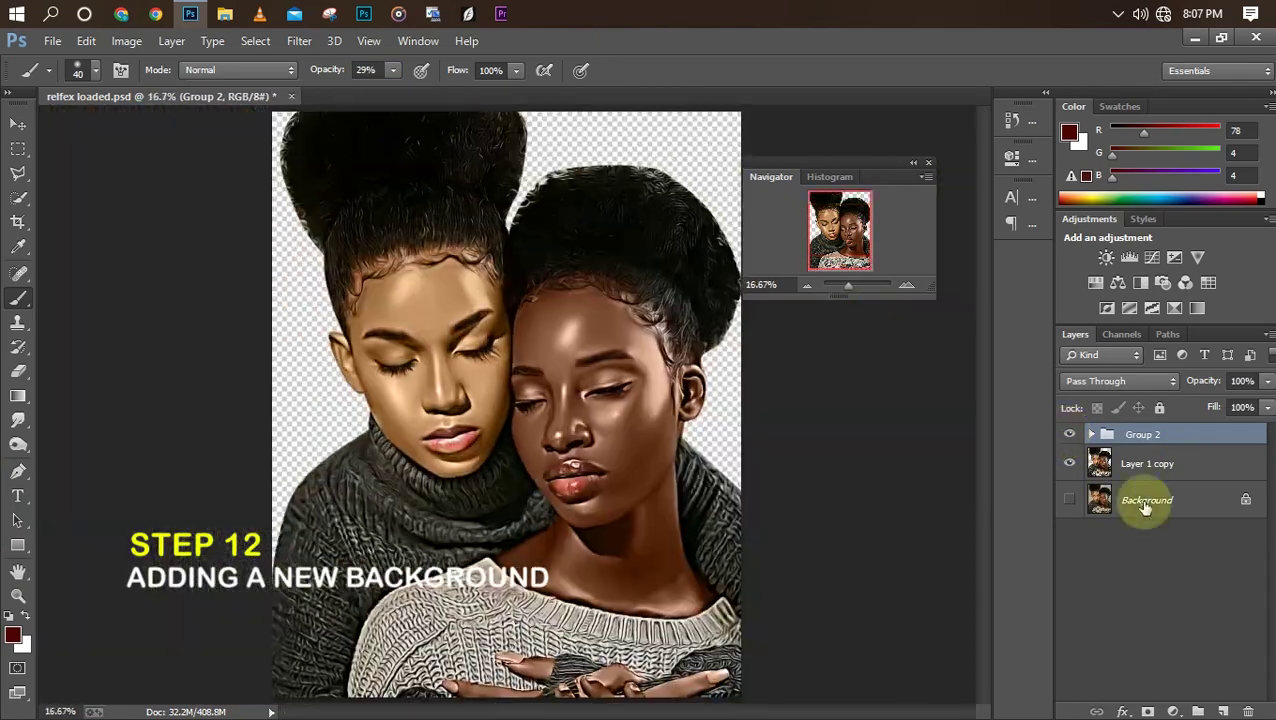
left_click(1146, 500)
left_click(1172, 711)
left_click(1154, 306)
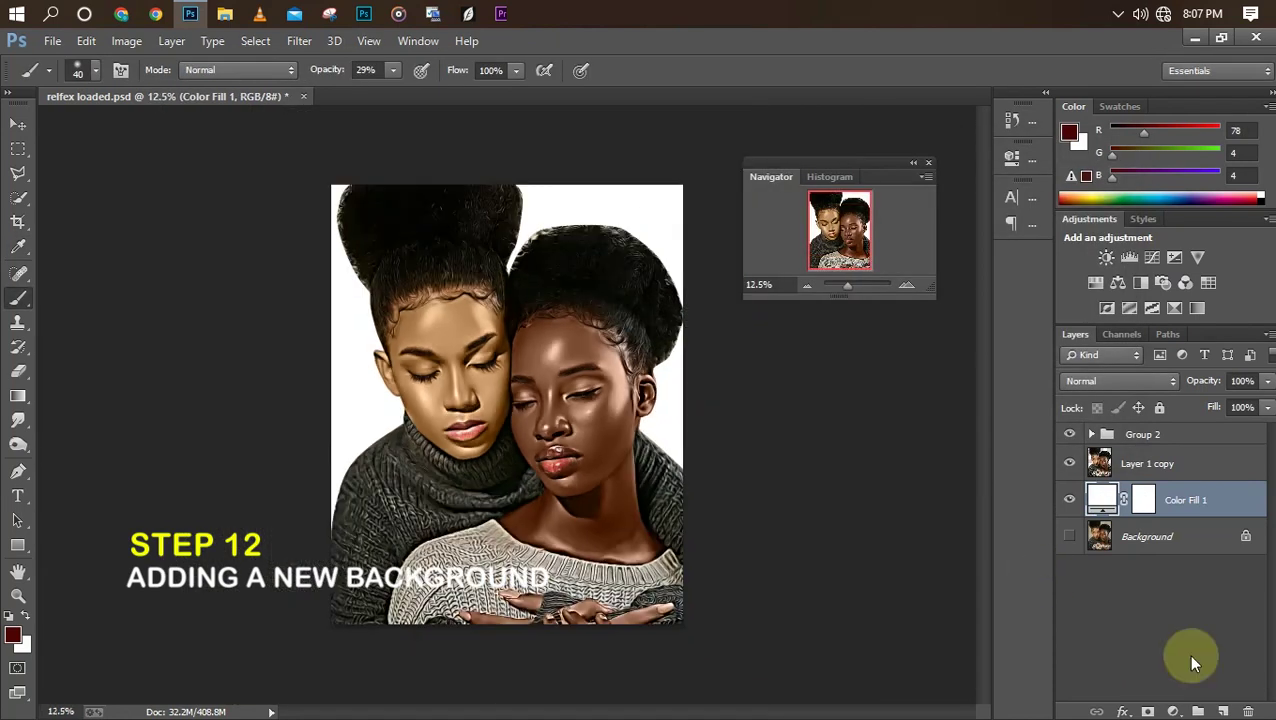
Add a Gradient fill layer above the white fill with the Radial style and open its gradient for editing
left_click(1172, 711)
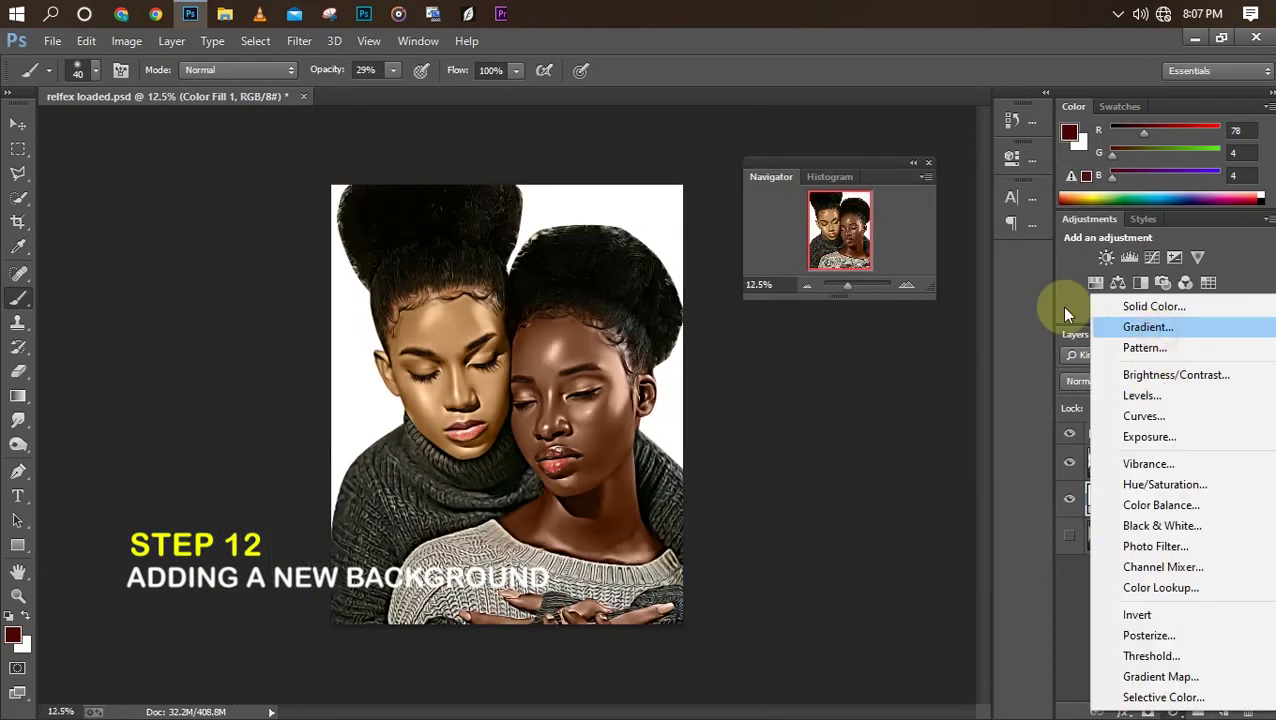
left_click(1145, 327)
left_click(812, 245)
left_click(795, 262)
left_click(830, 214)
Recolour the gradient's start stop to pale cyan and lighten its end stop to a near-white pink
left_click(805, 414)
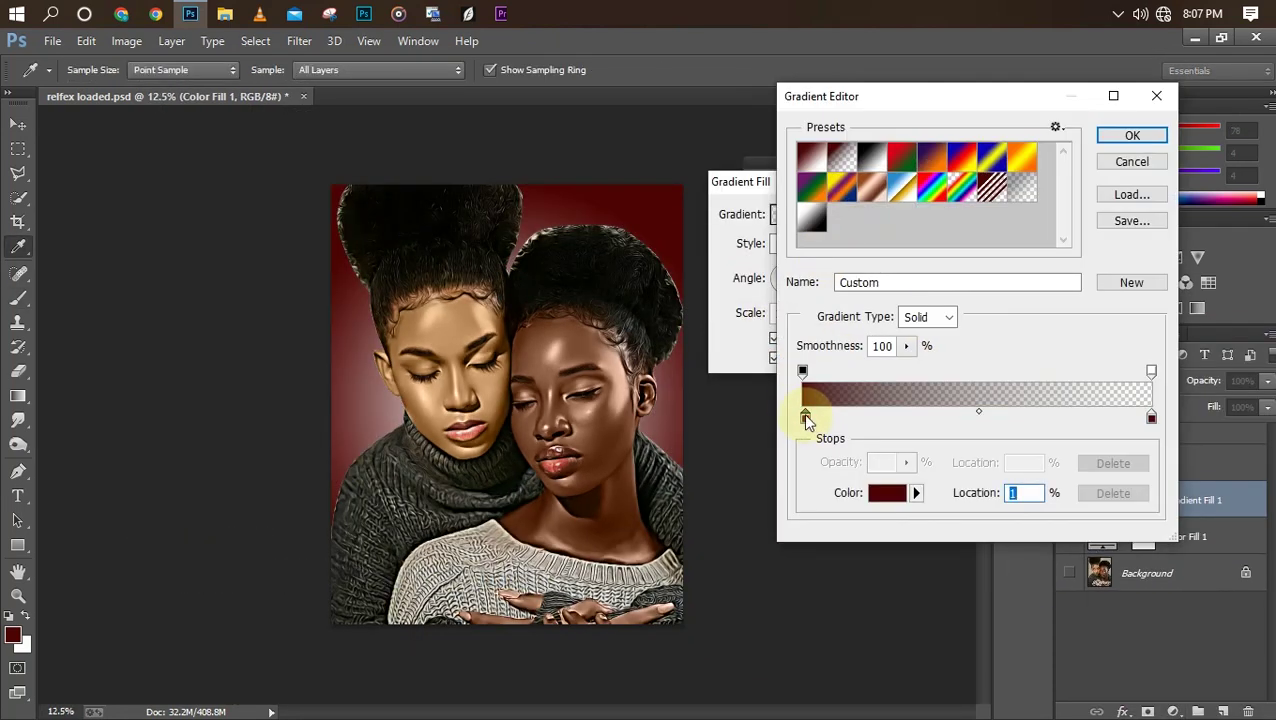
double_click(805, 418)
left_click(899, 309)
left_click_drag(728, 222, 697, 199)
key("Return")
double_click(1151, 418)
left_click_drag(728, 244, 662, 177)
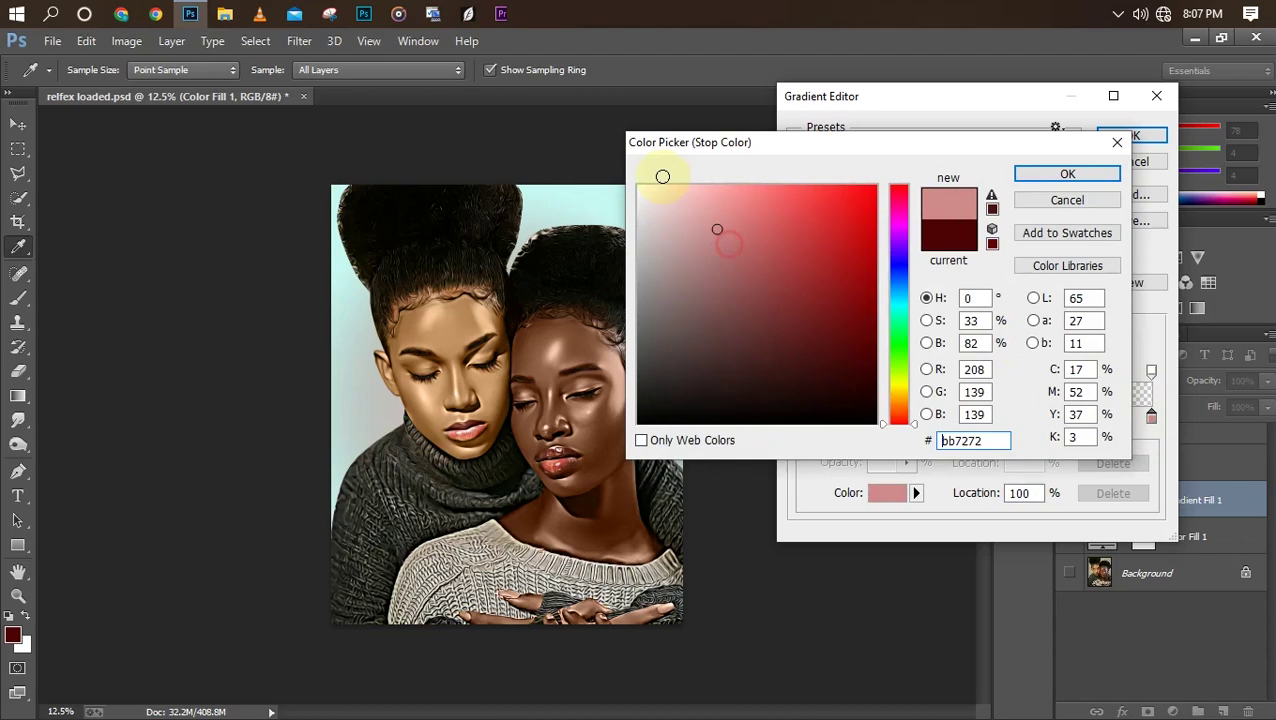